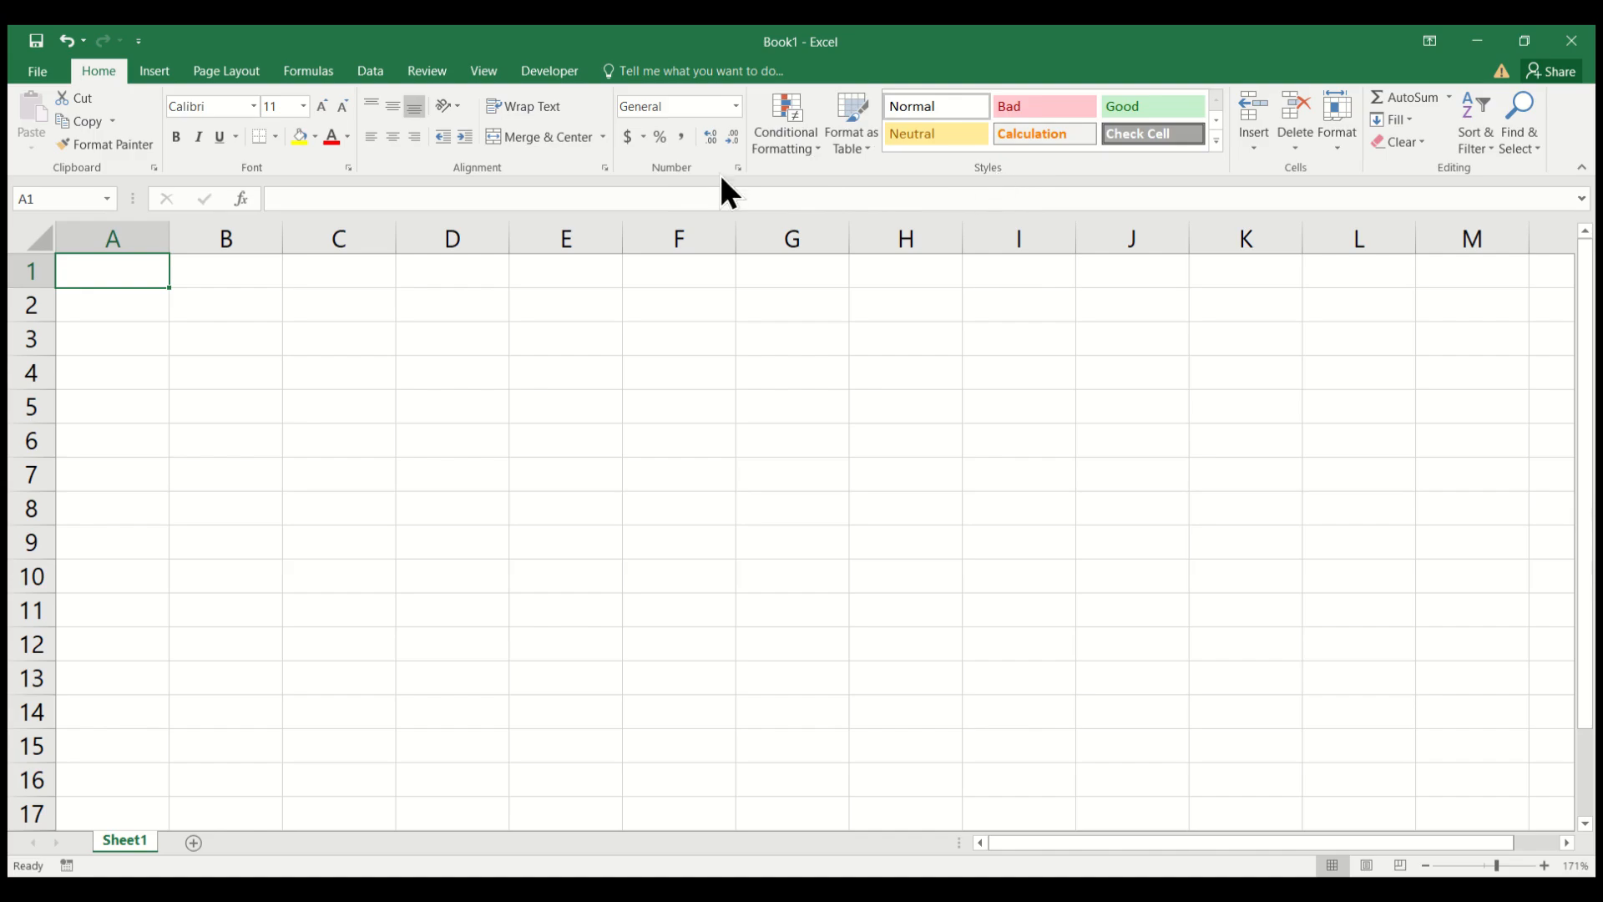
Look through the insert, page layout, formula and data commands and the file management page.
click(156, 82)
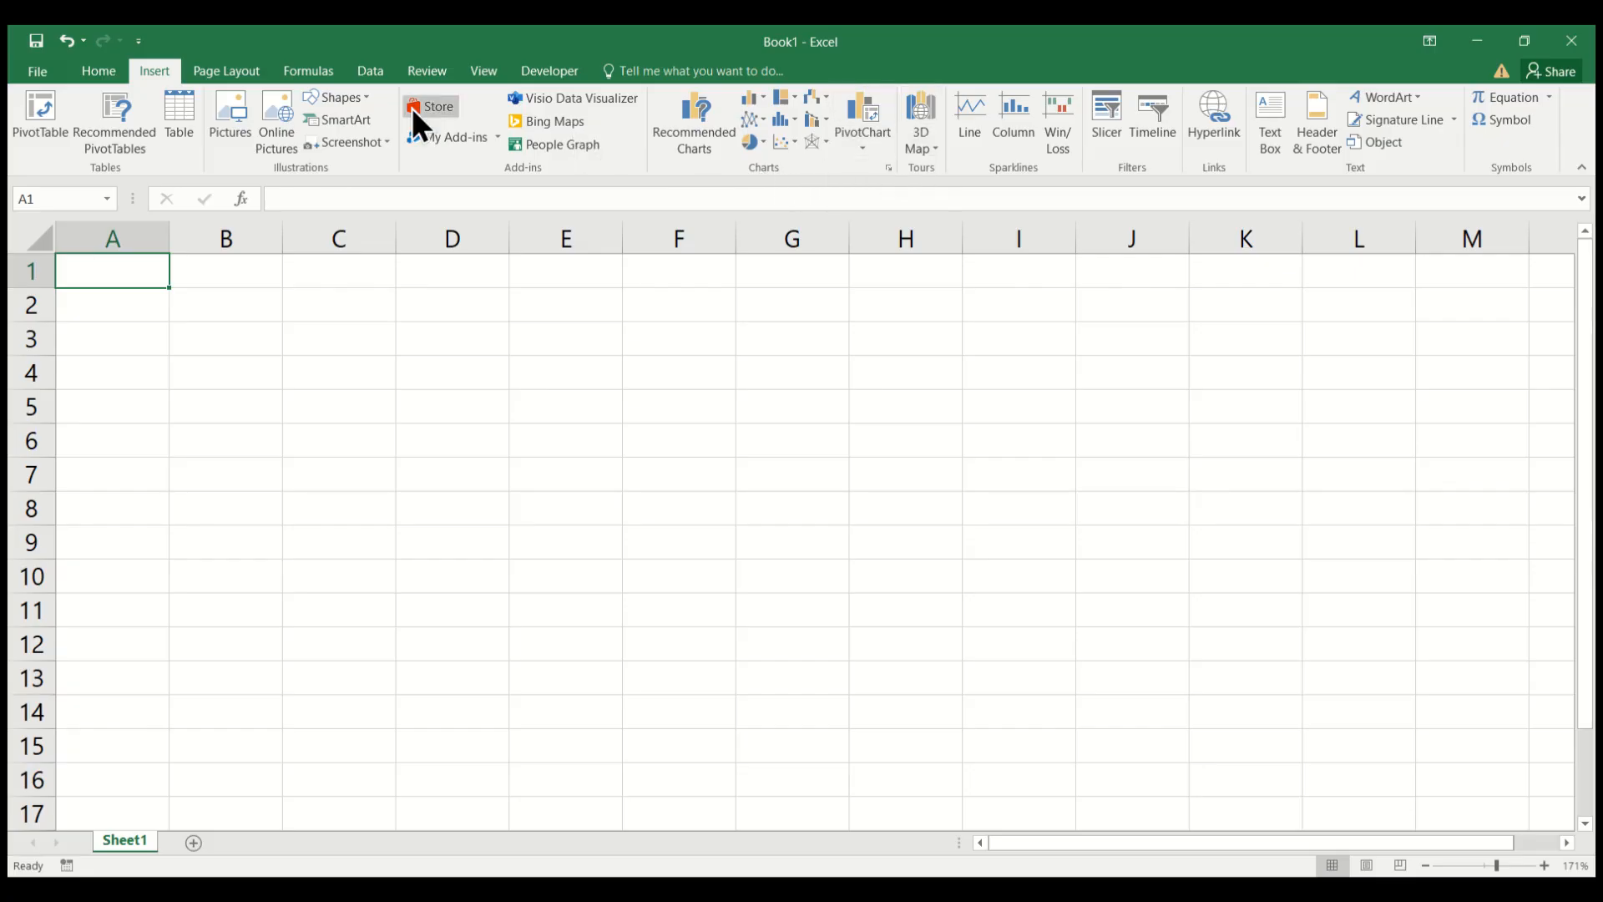
click(249, 73)
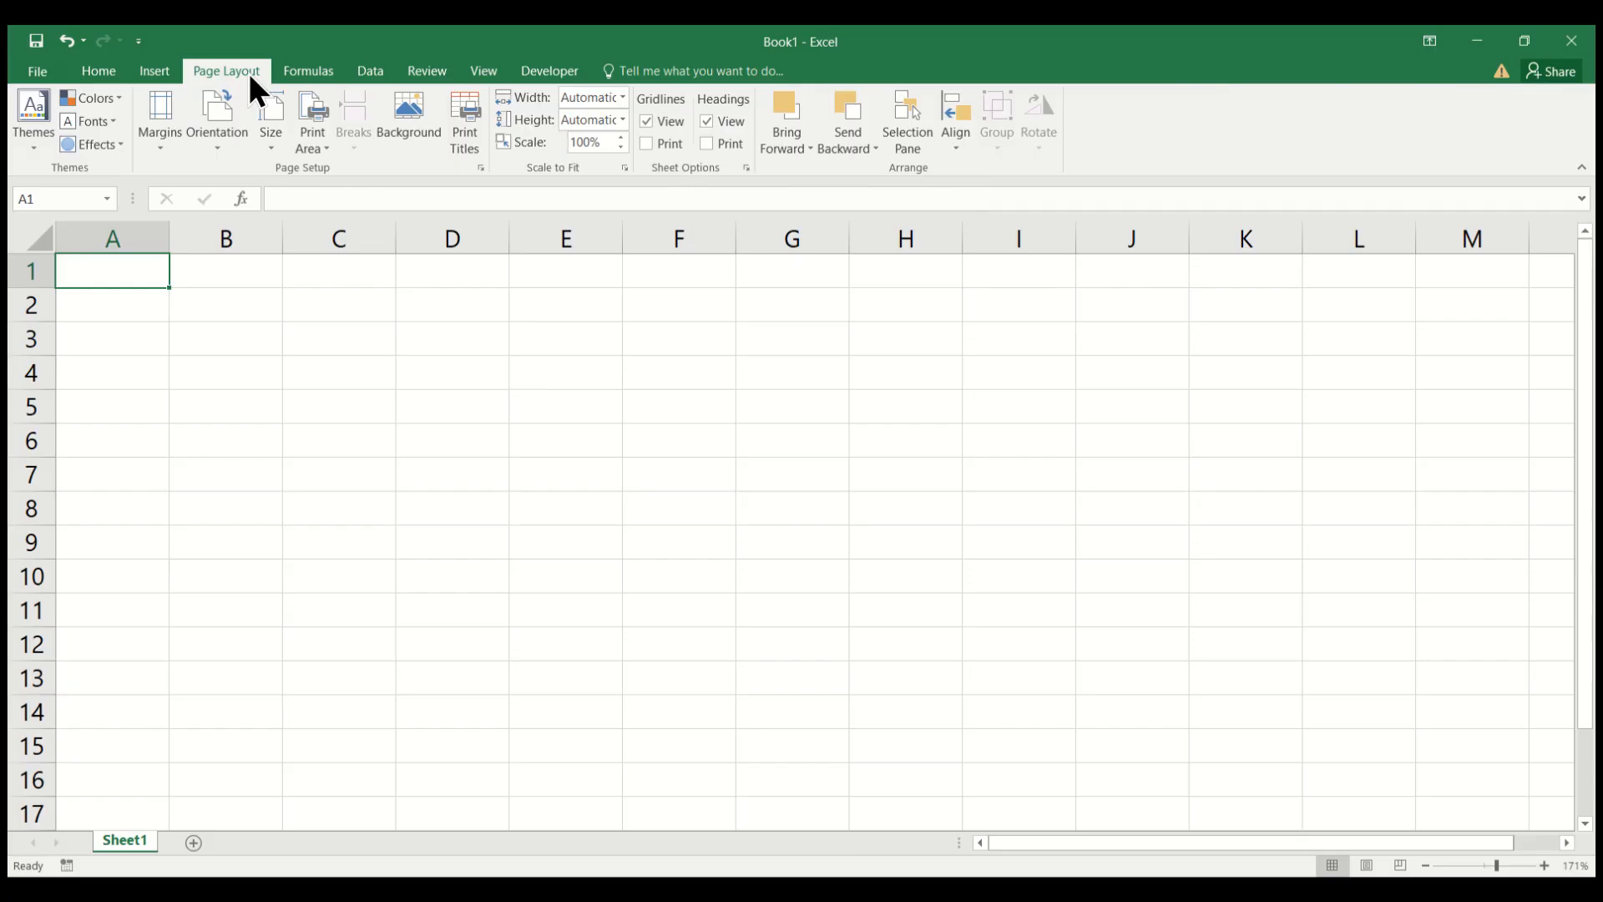
click(298, 73)
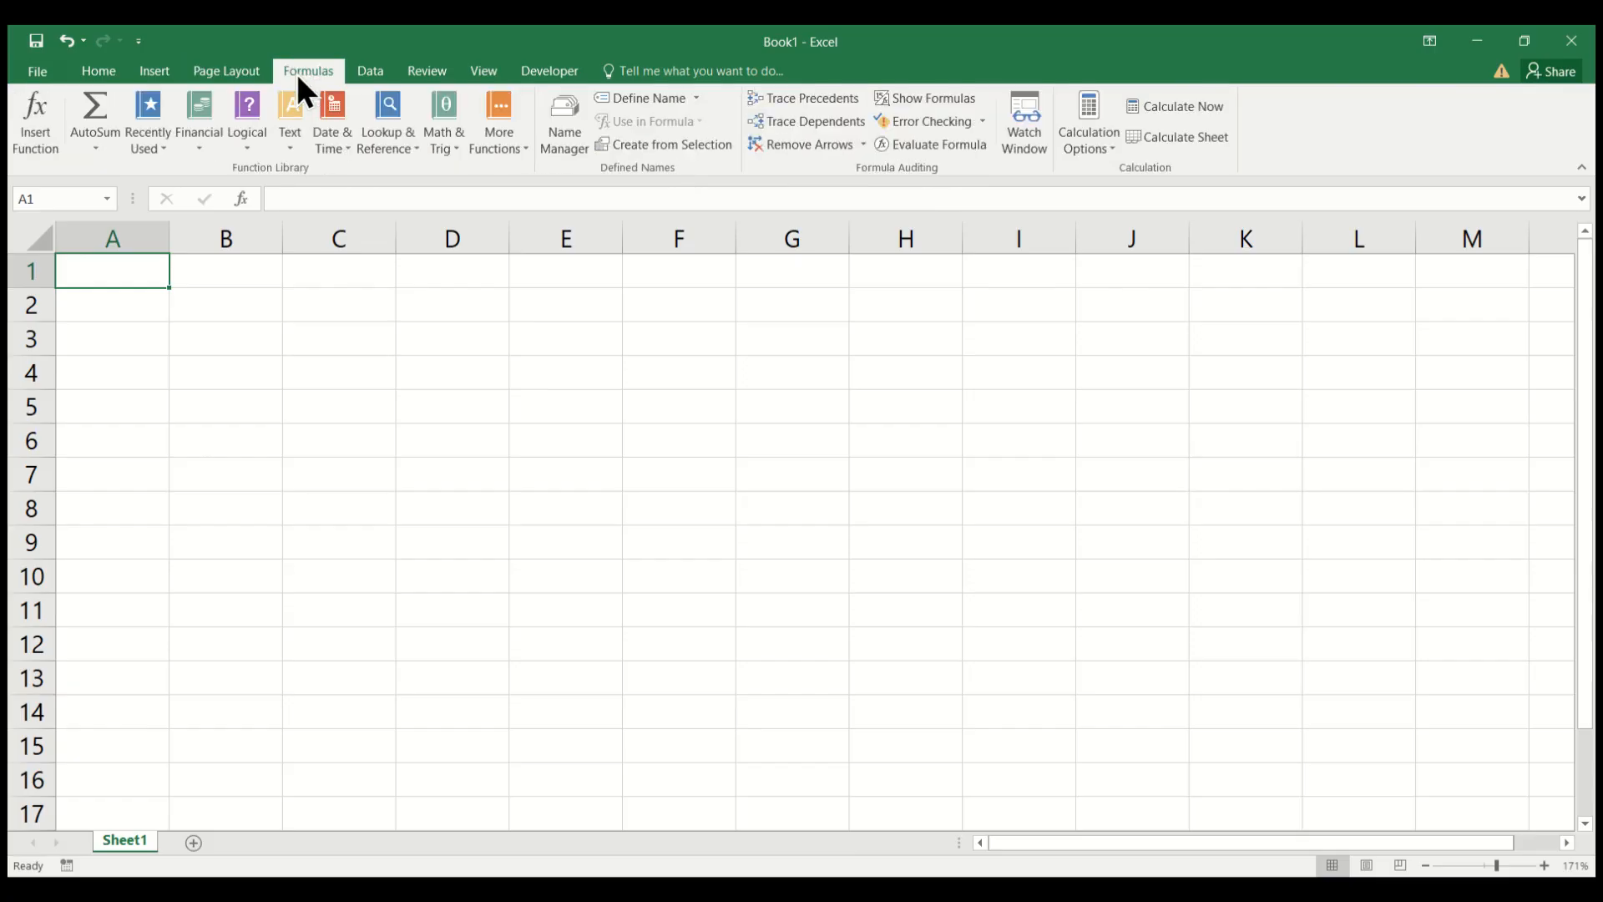
click(378, 70)
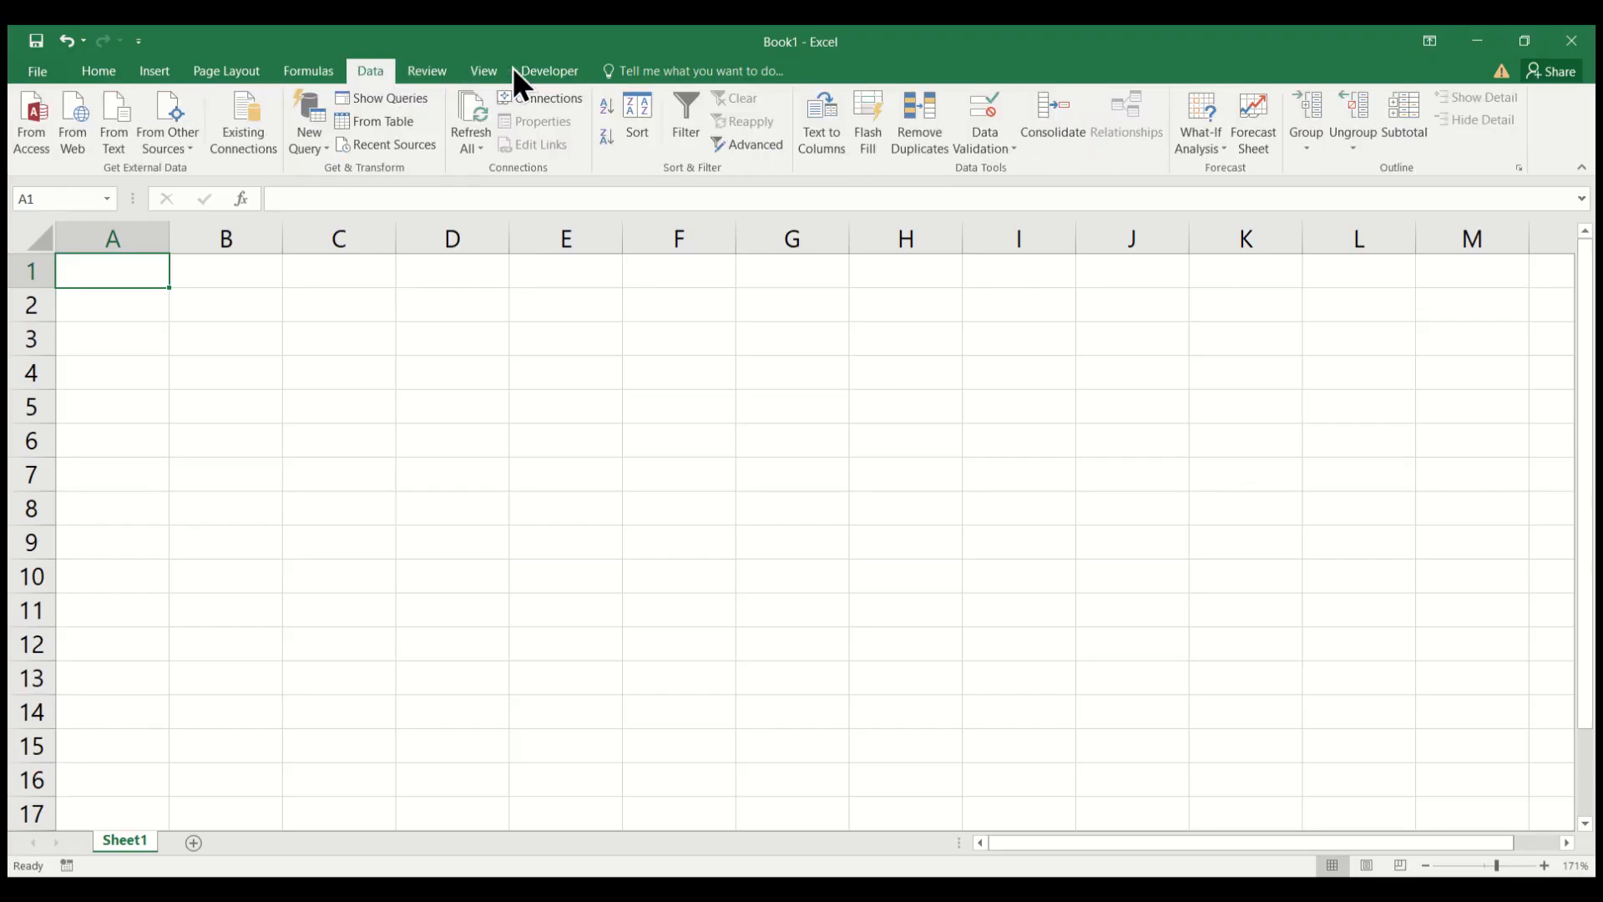
click(37, 72)
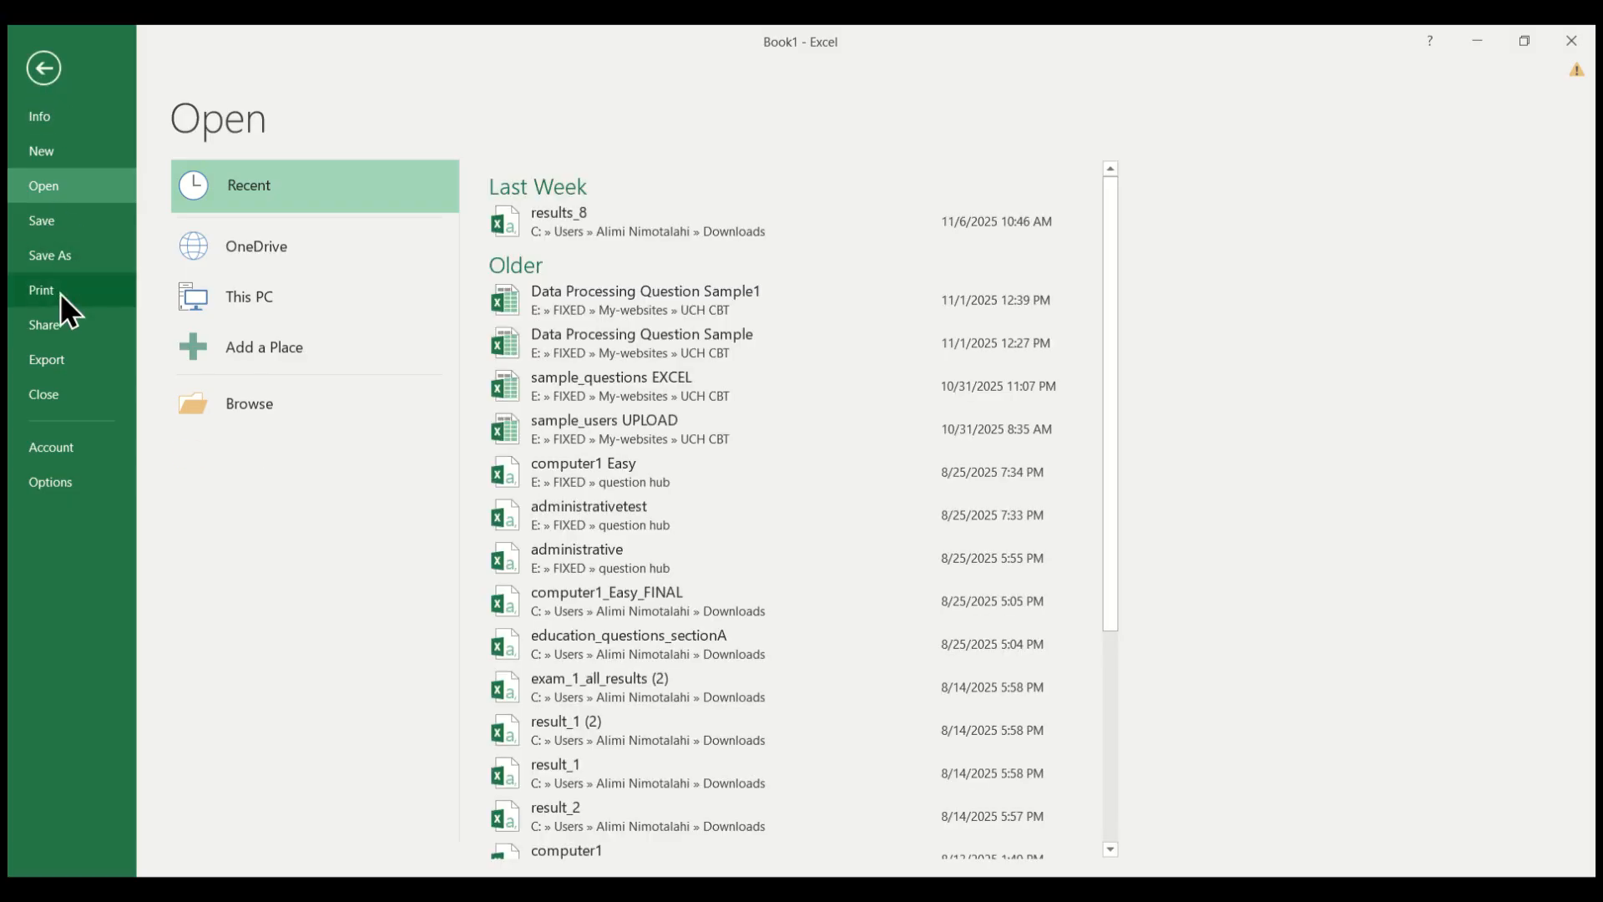
click(23, 50)
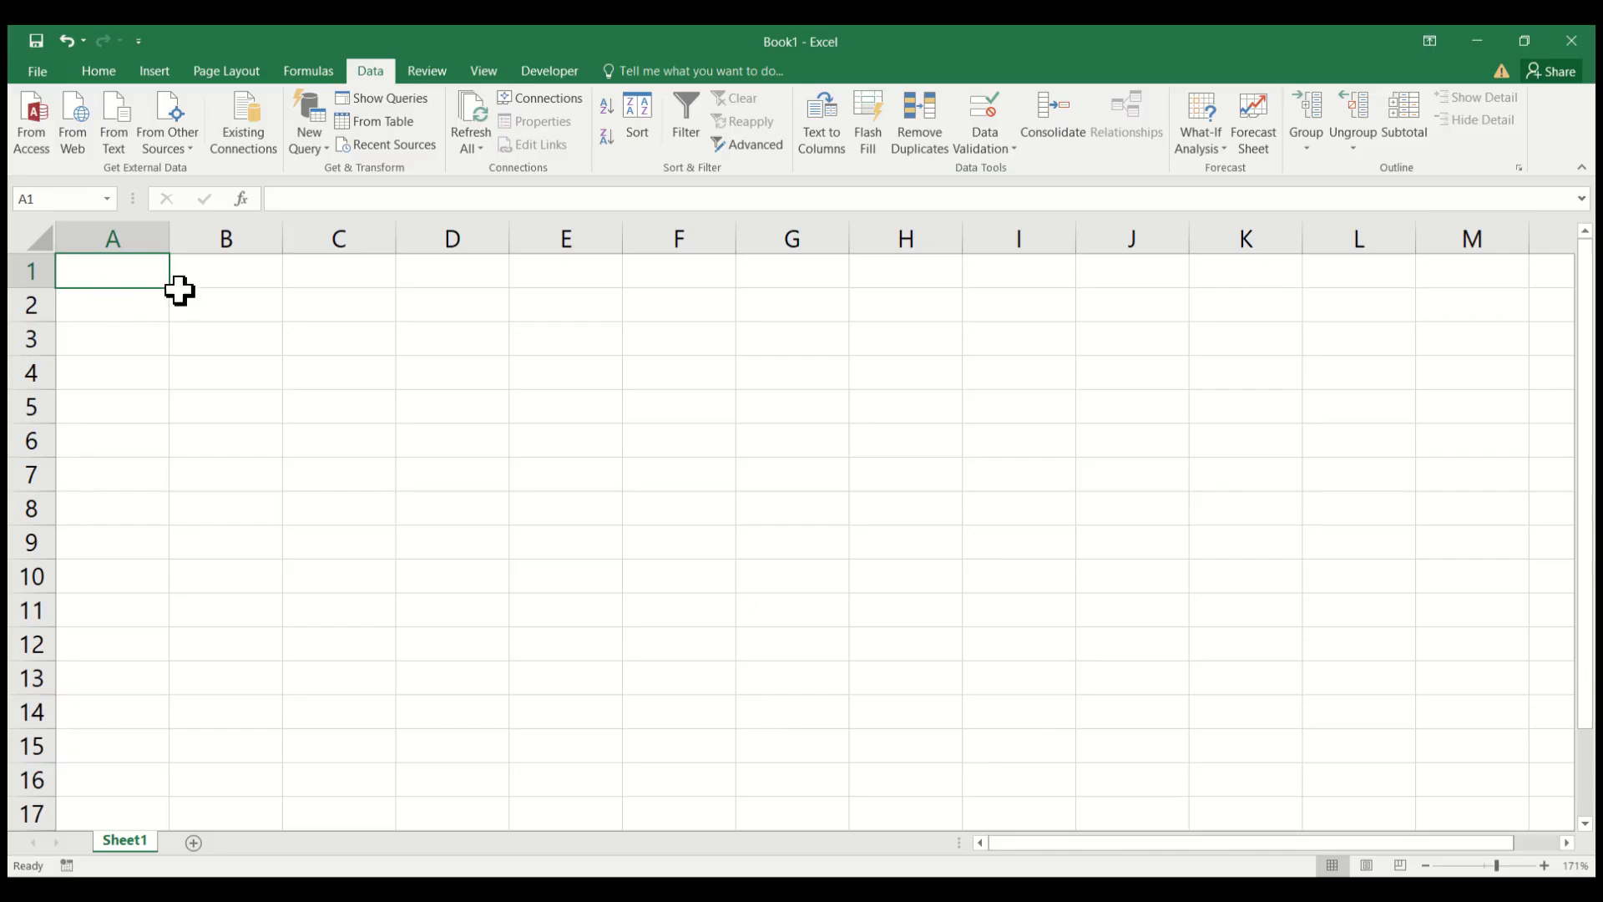
Select single cells B2, A3, D4 and D6 and the range C3:E6 to examine their cell references.
click(217, 306)
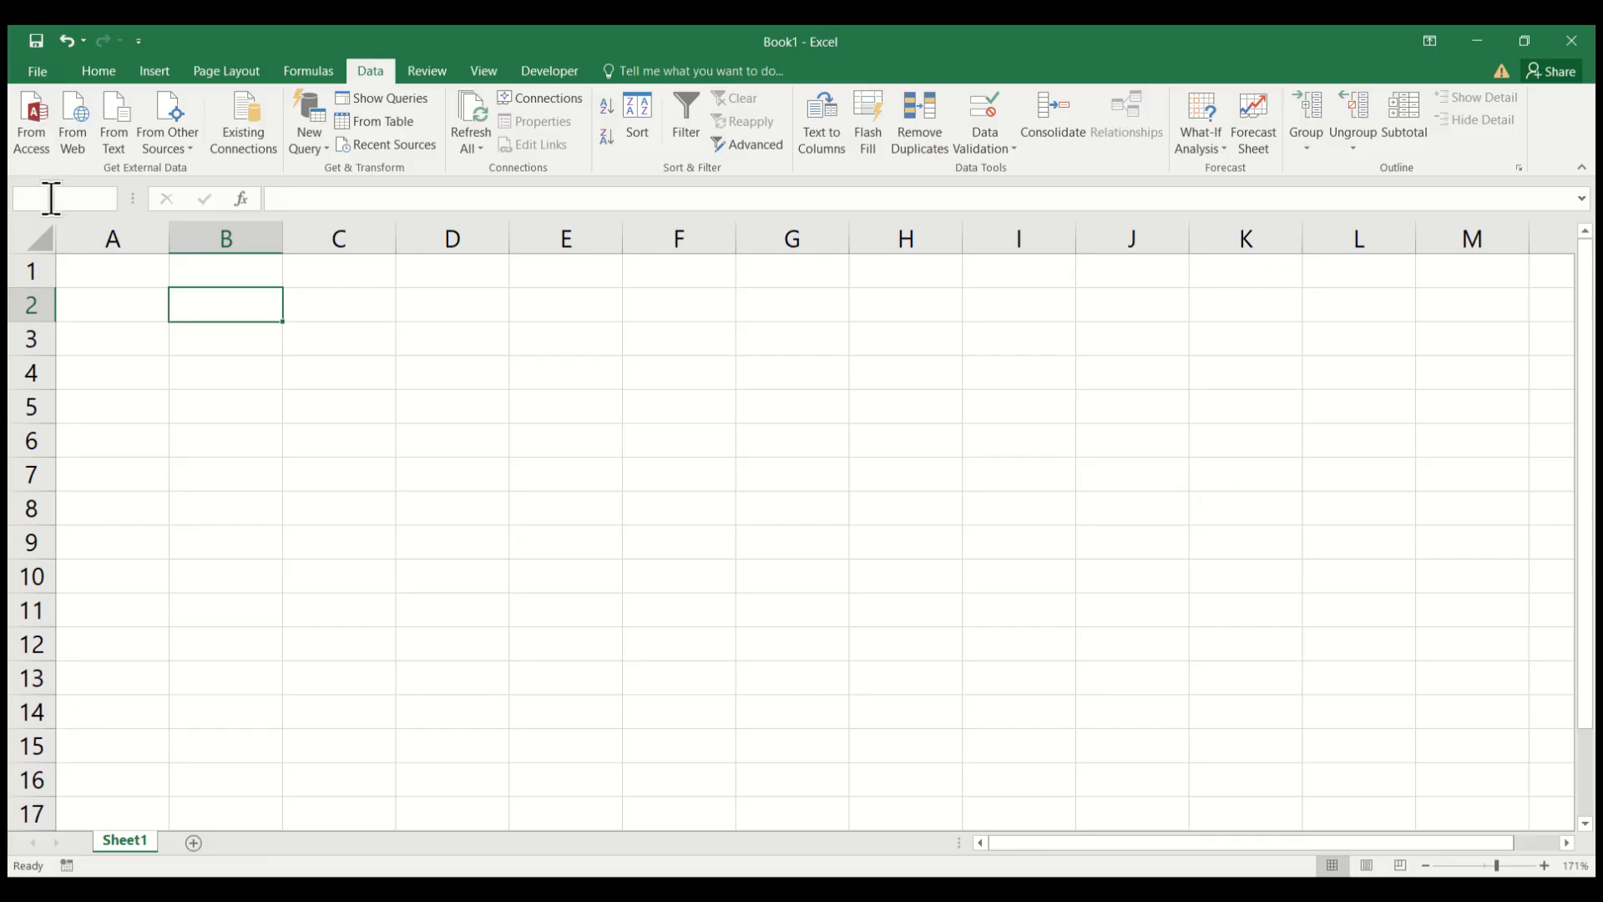
click(52, 198)
drag(67, 203, 7, 204)
click(157, 337)
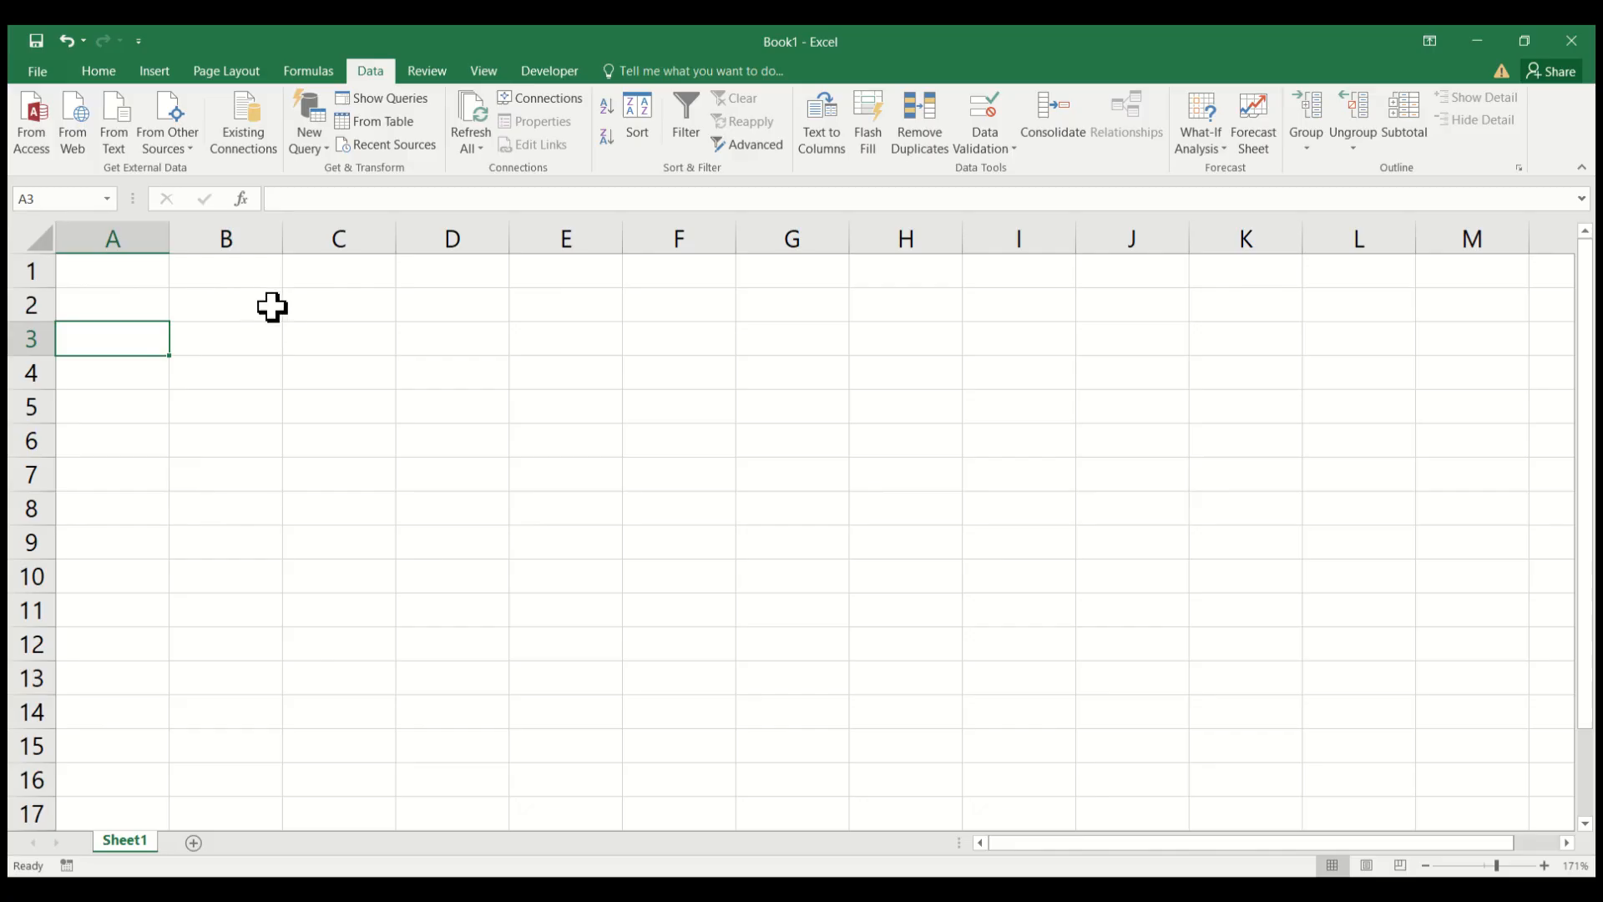
click(443, 378)
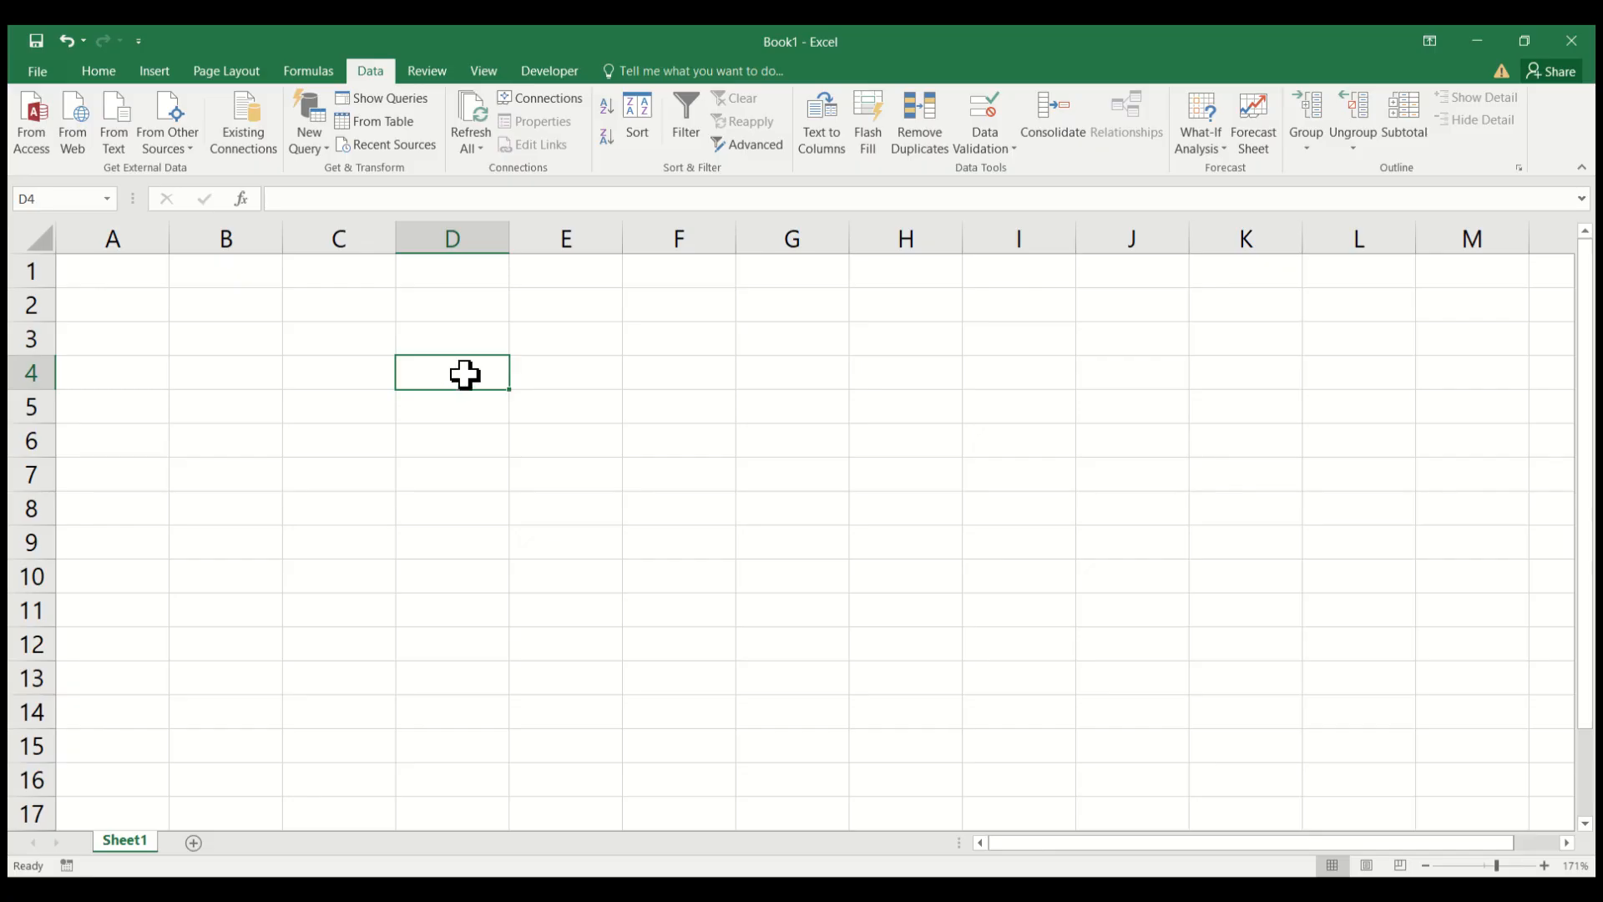
click(464, 443)
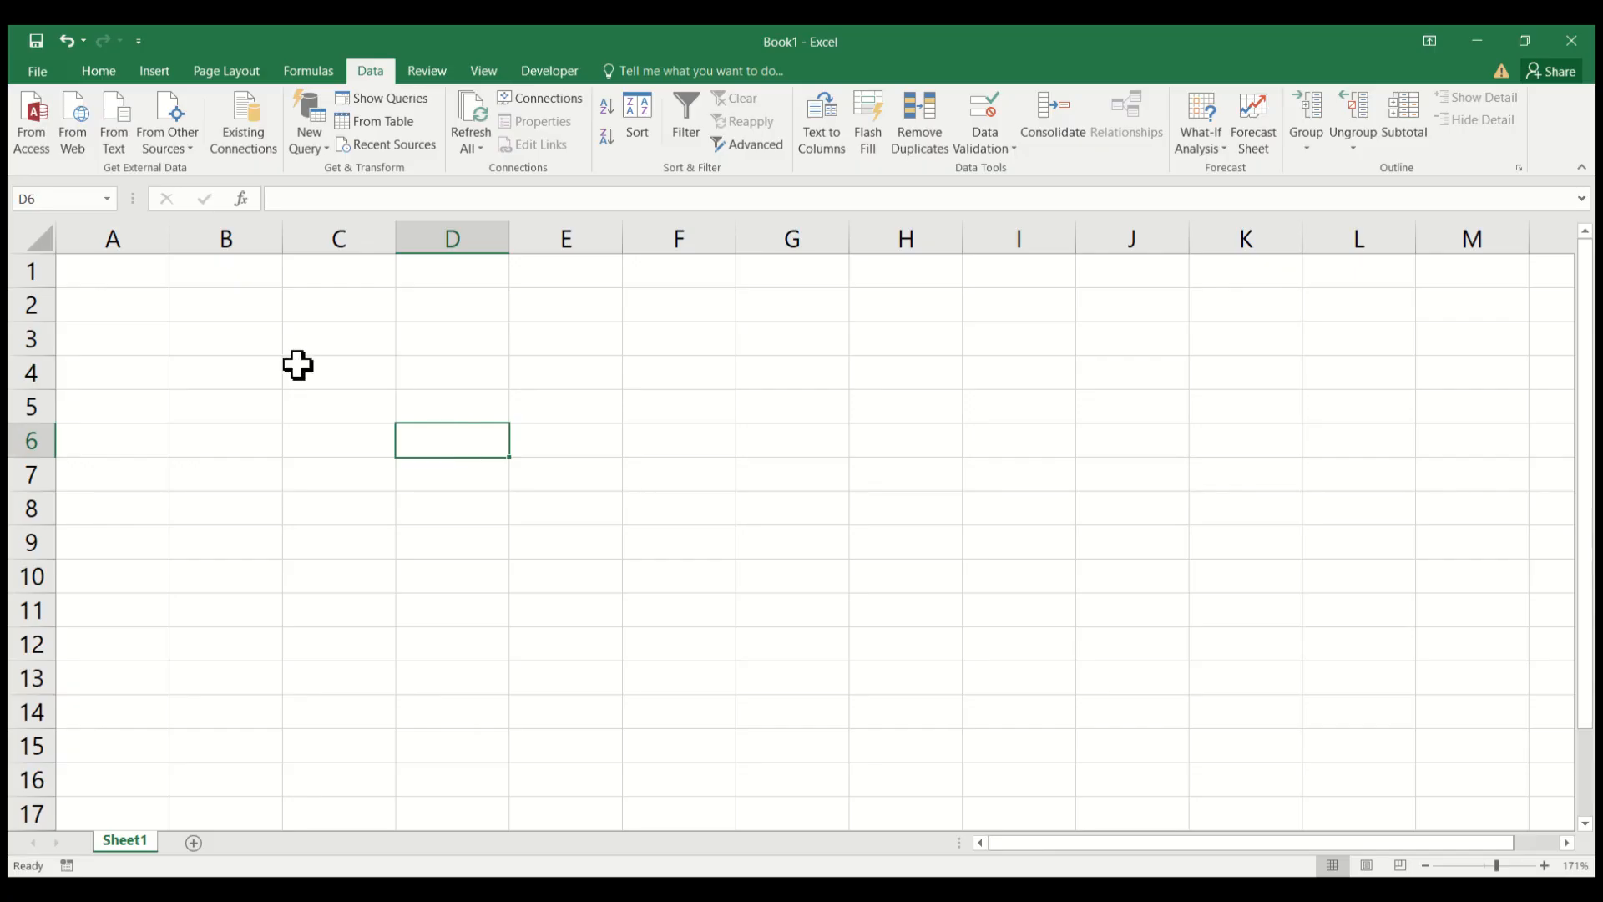
drag(298, 343, 515, 430)
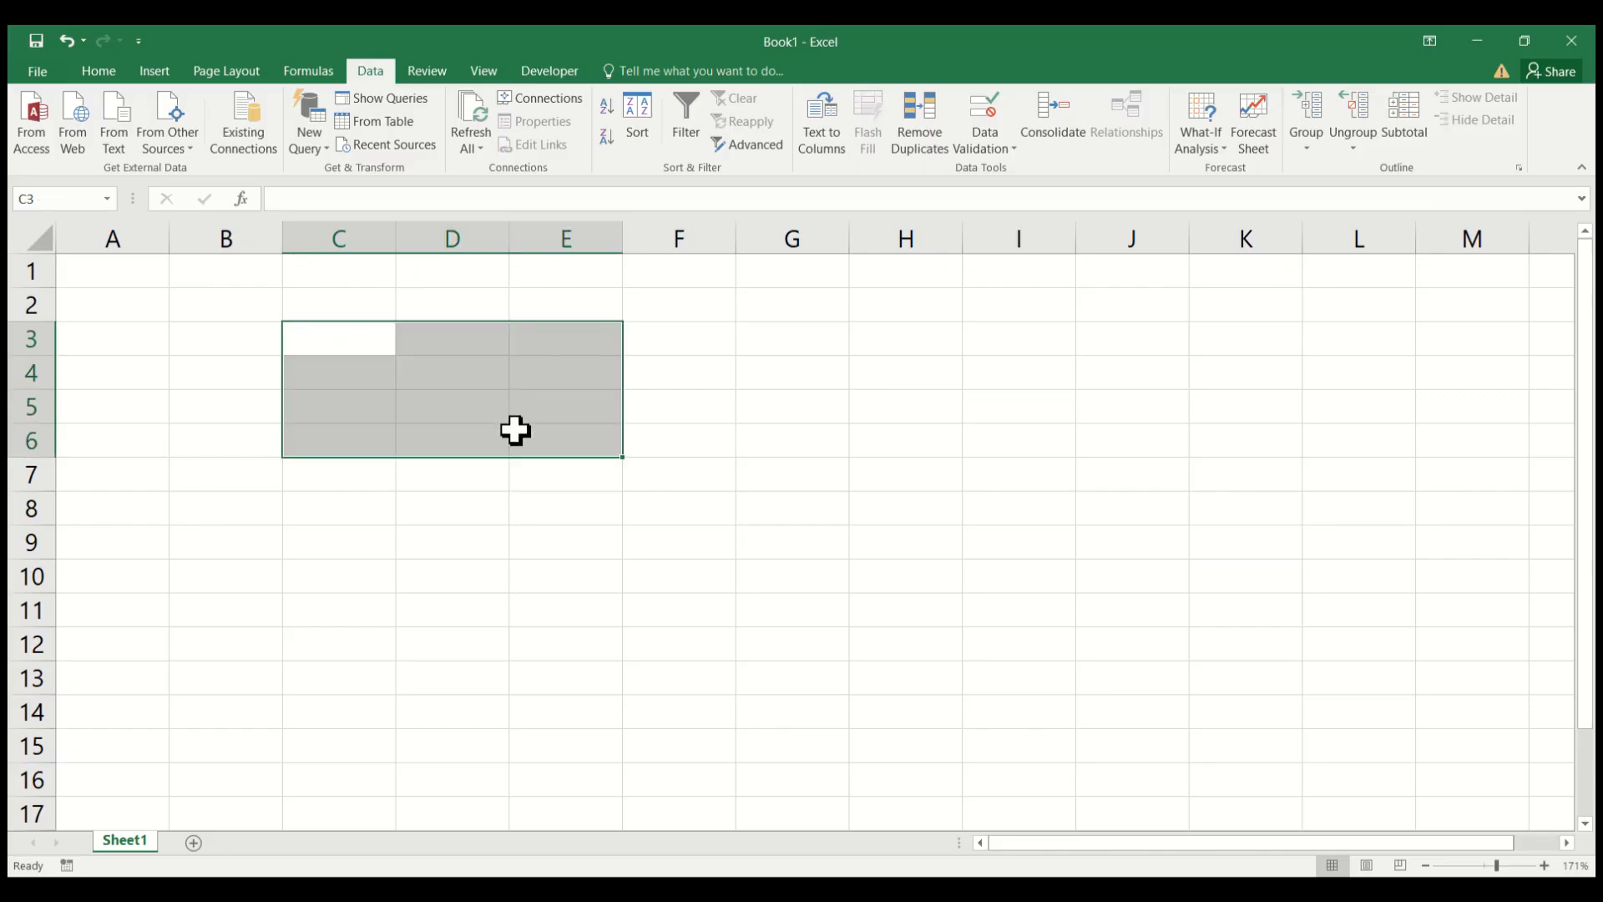
click(607, 595)
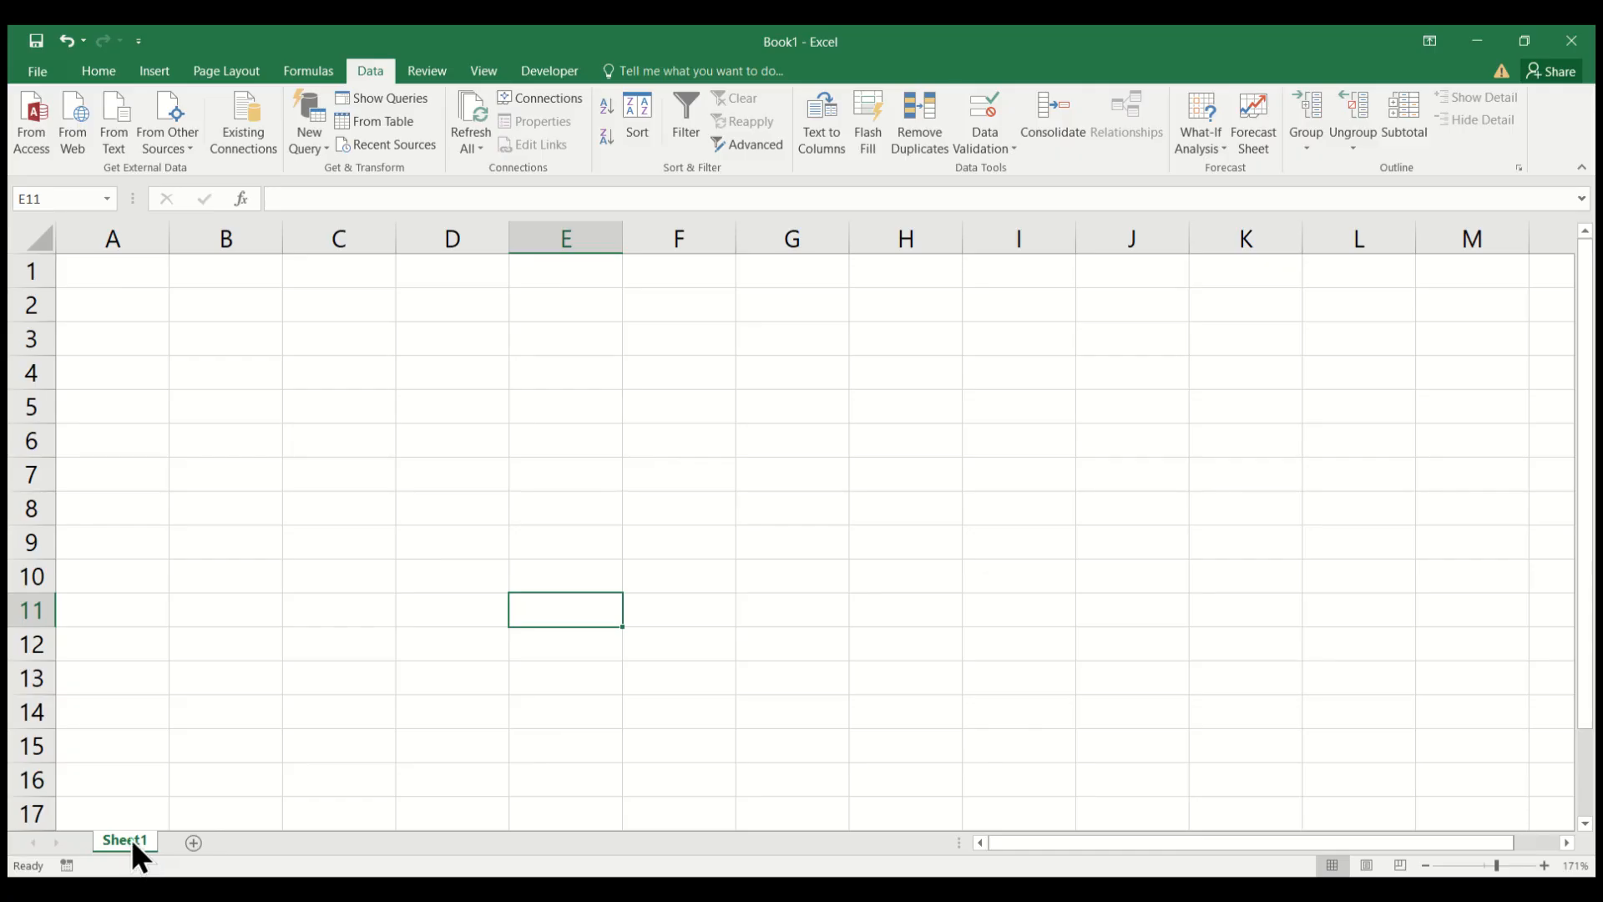
Add a second worksheet to the workbook and return to cell B1 on Sheet1.
click(194, 843)
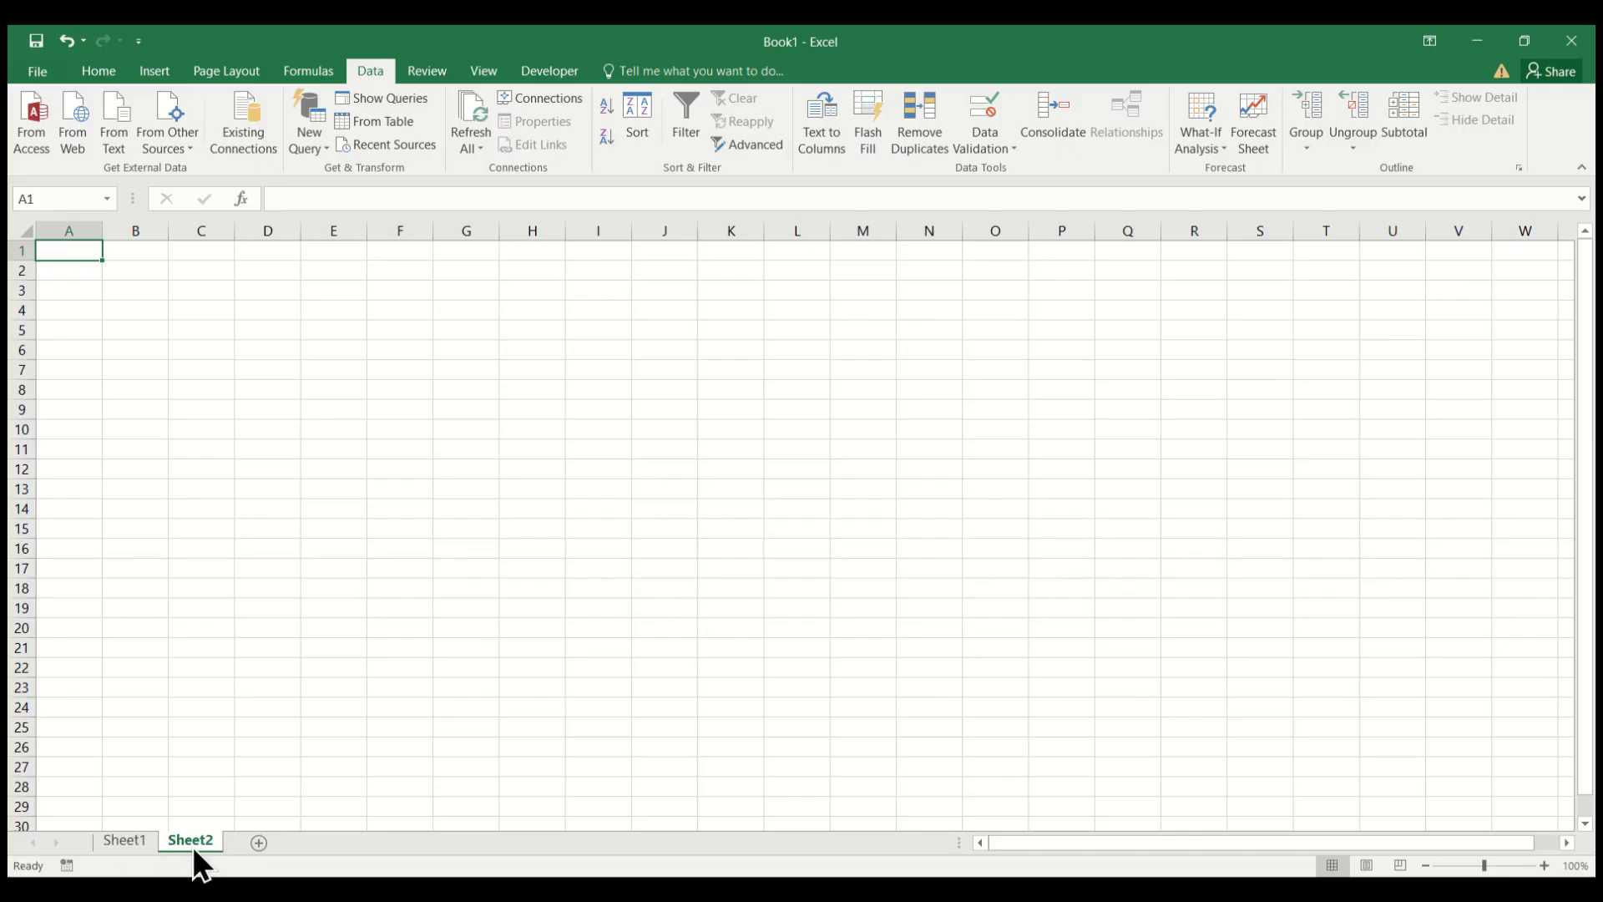
click(123, 844)
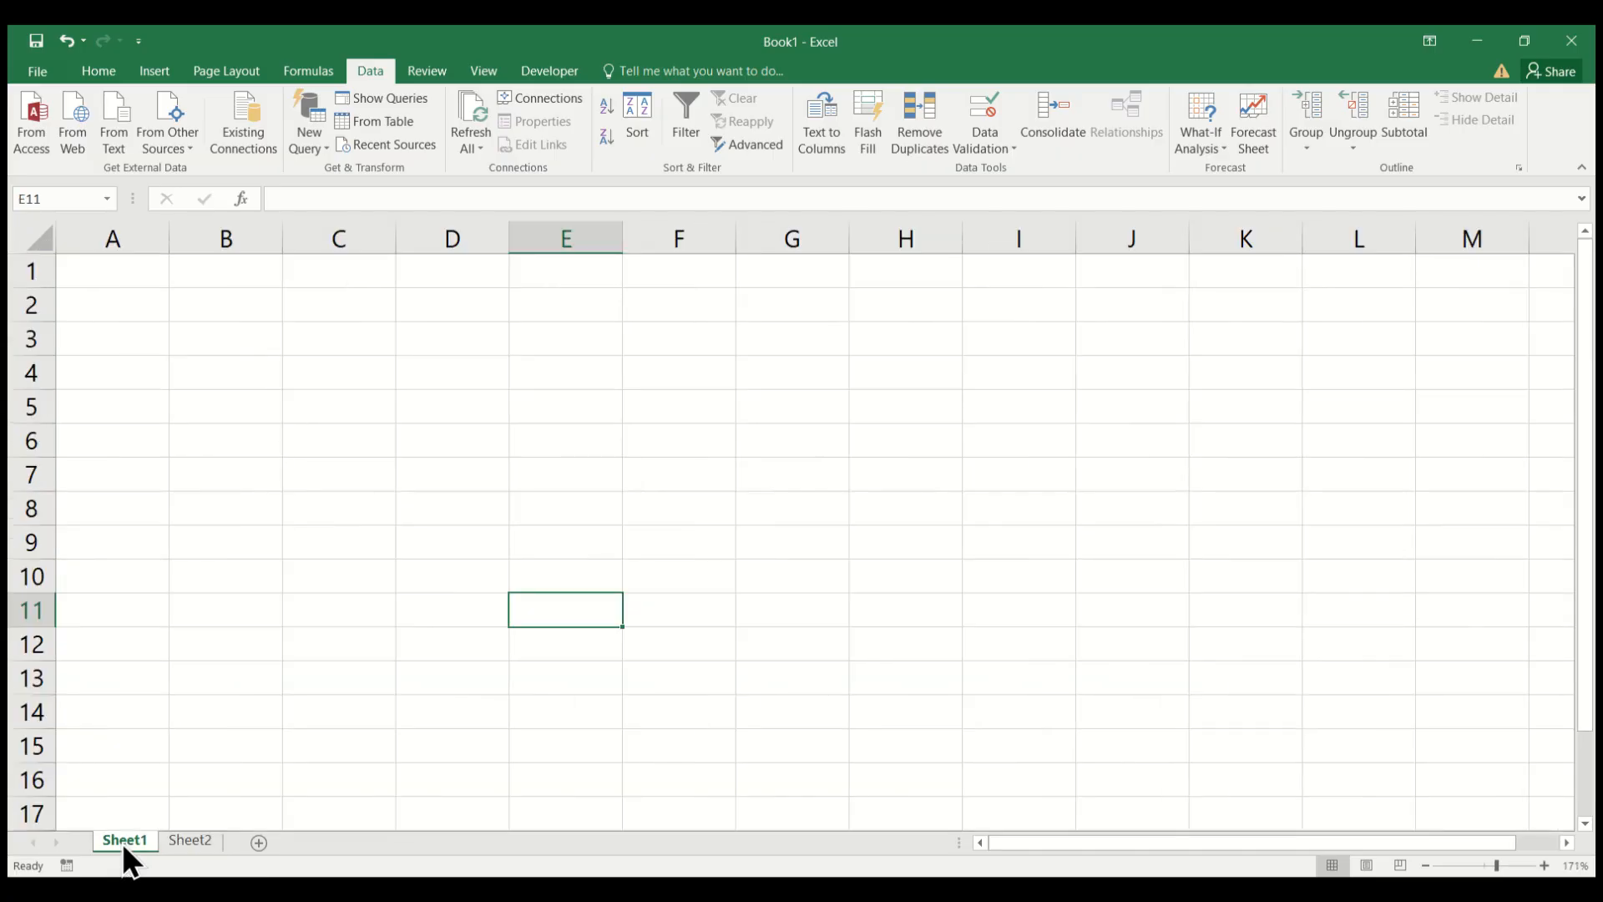
click(226, 337)
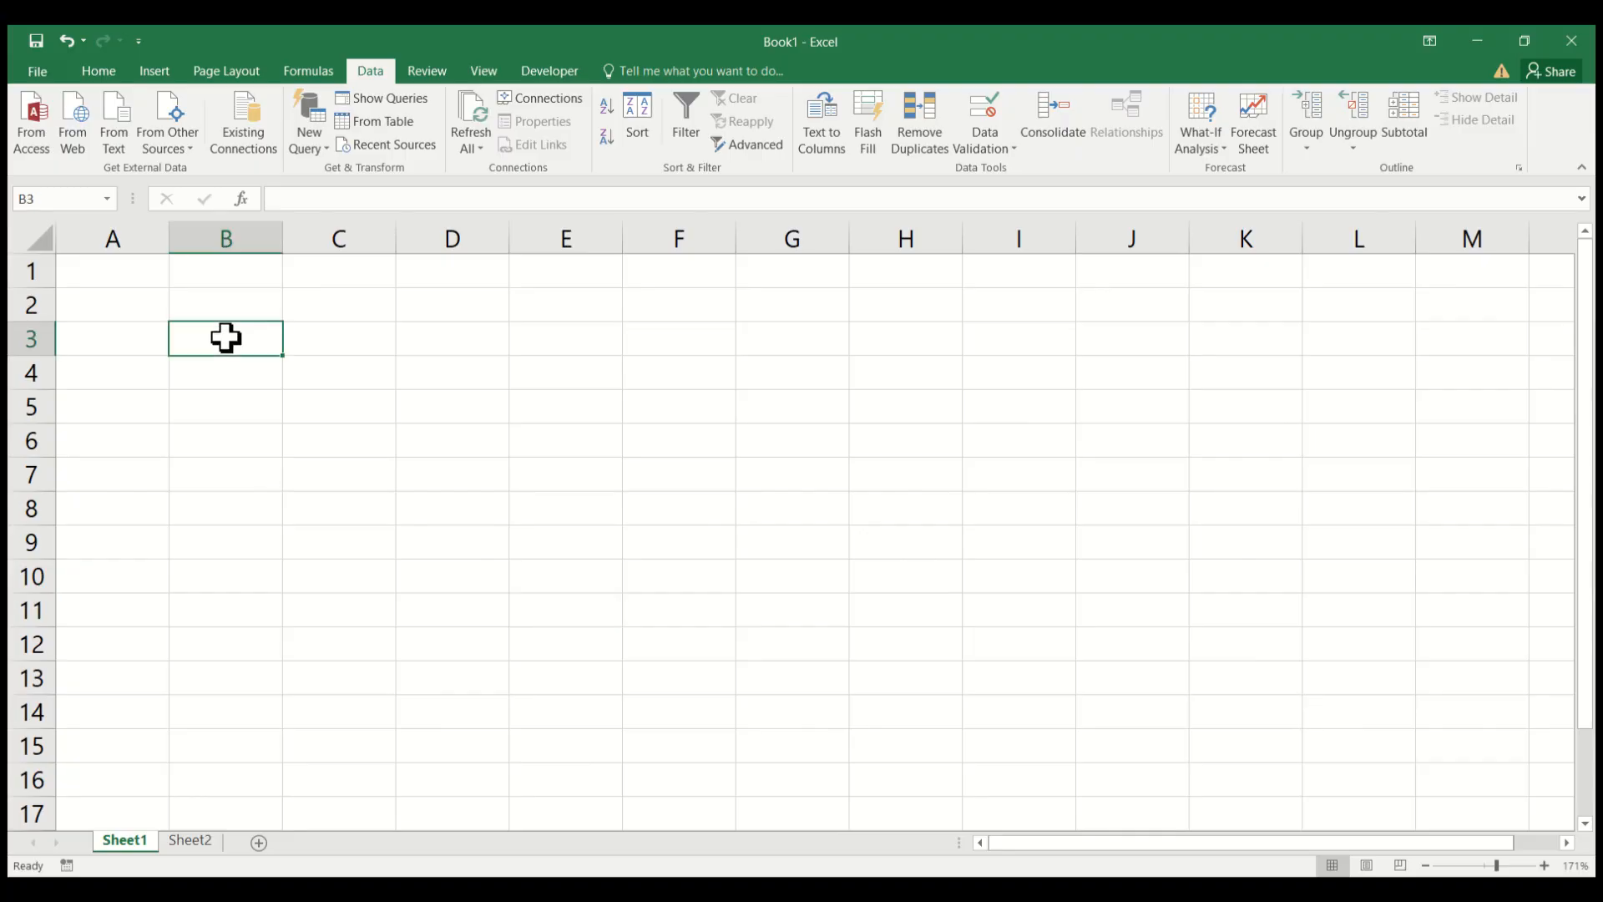
click(249, 278)
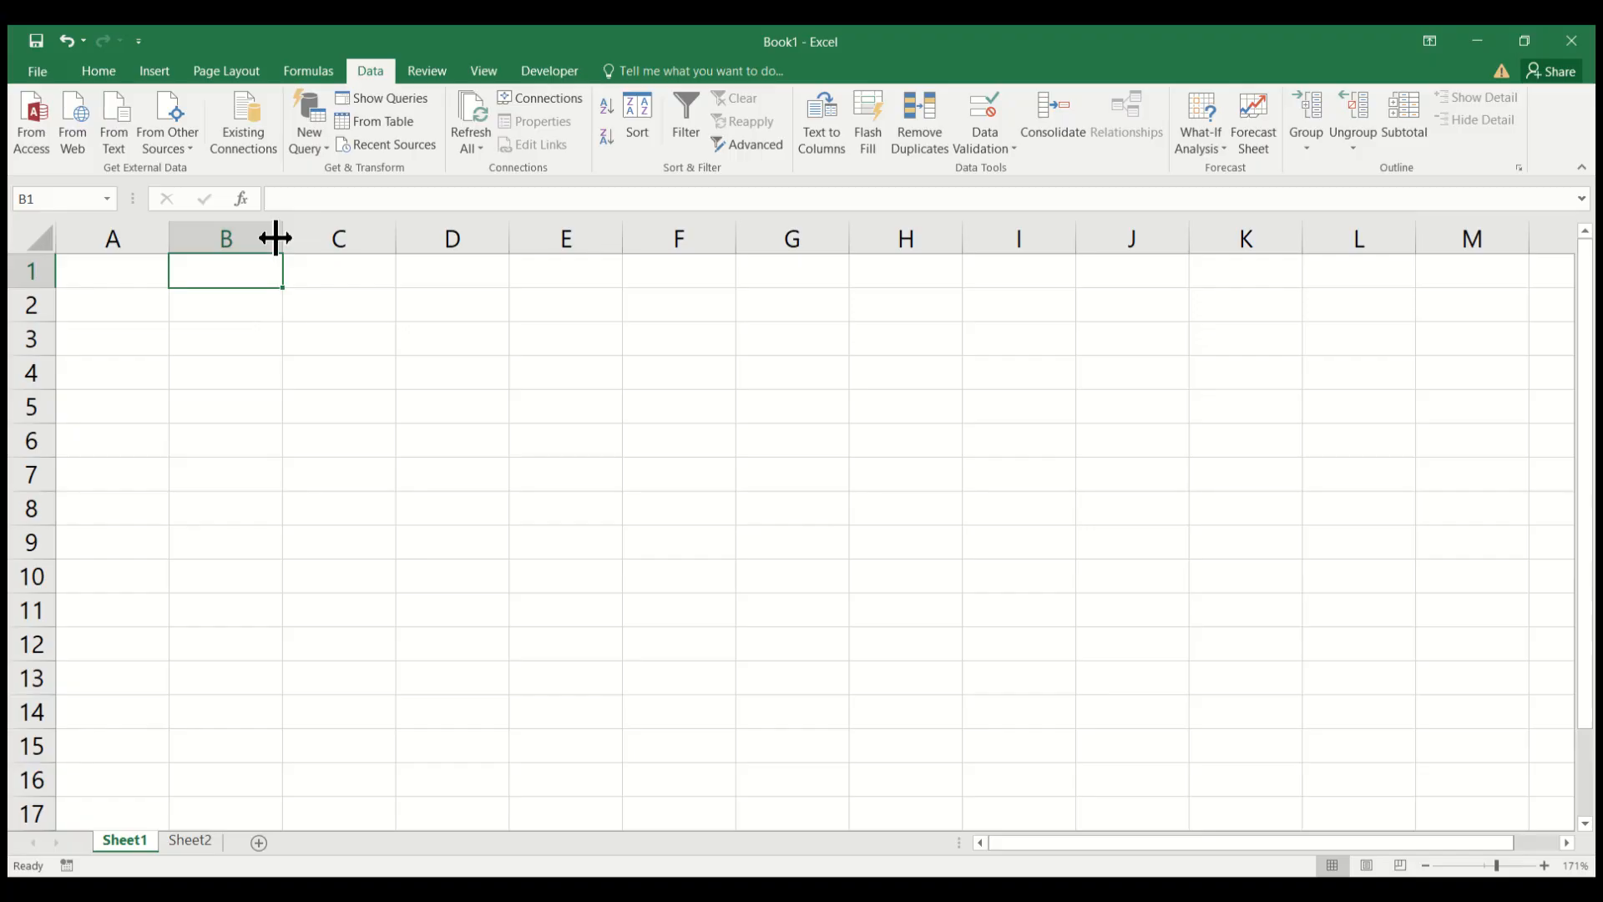
Try widening column B to about twice its width and undo the resize.
drag(276, 237, 361, 224)
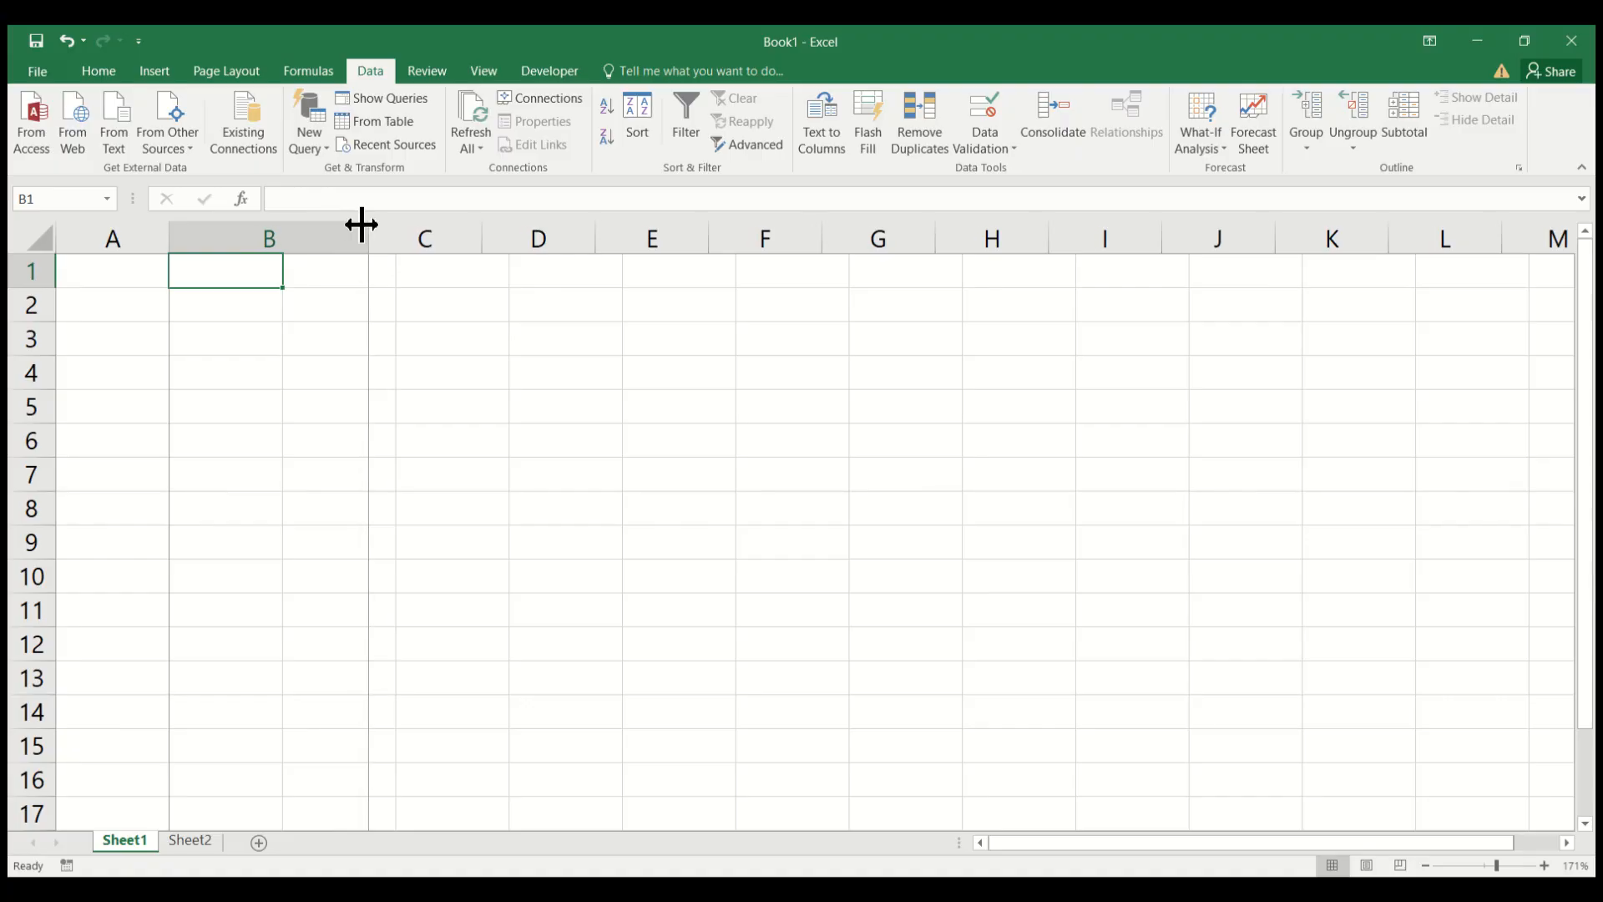
drag(361, 224, 401, 236)
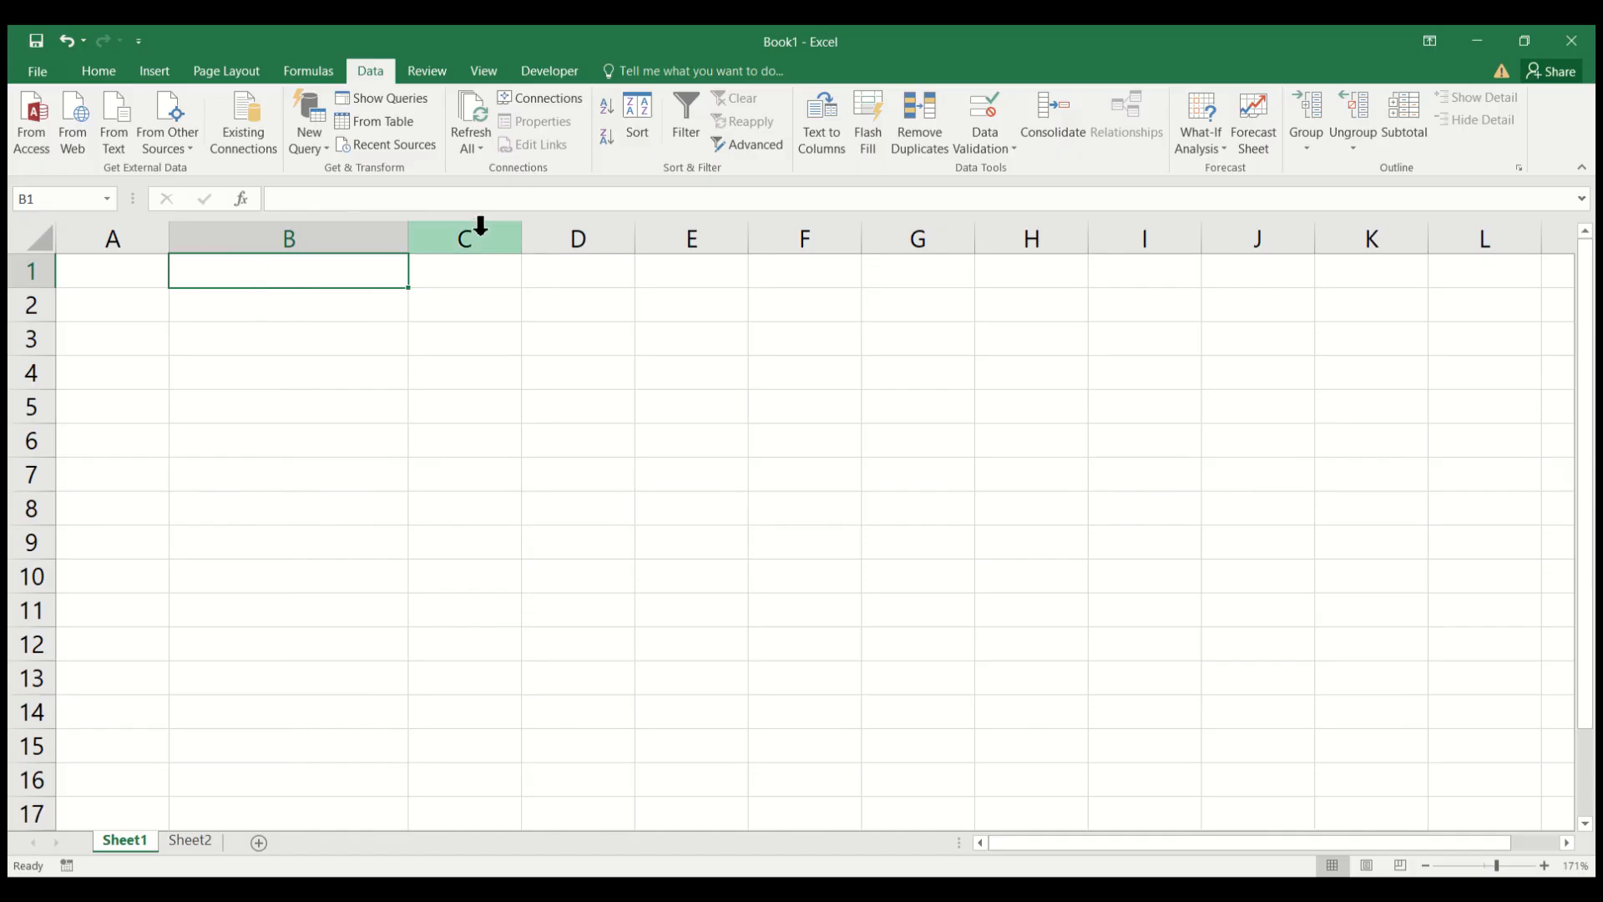
key(ctrl+z)
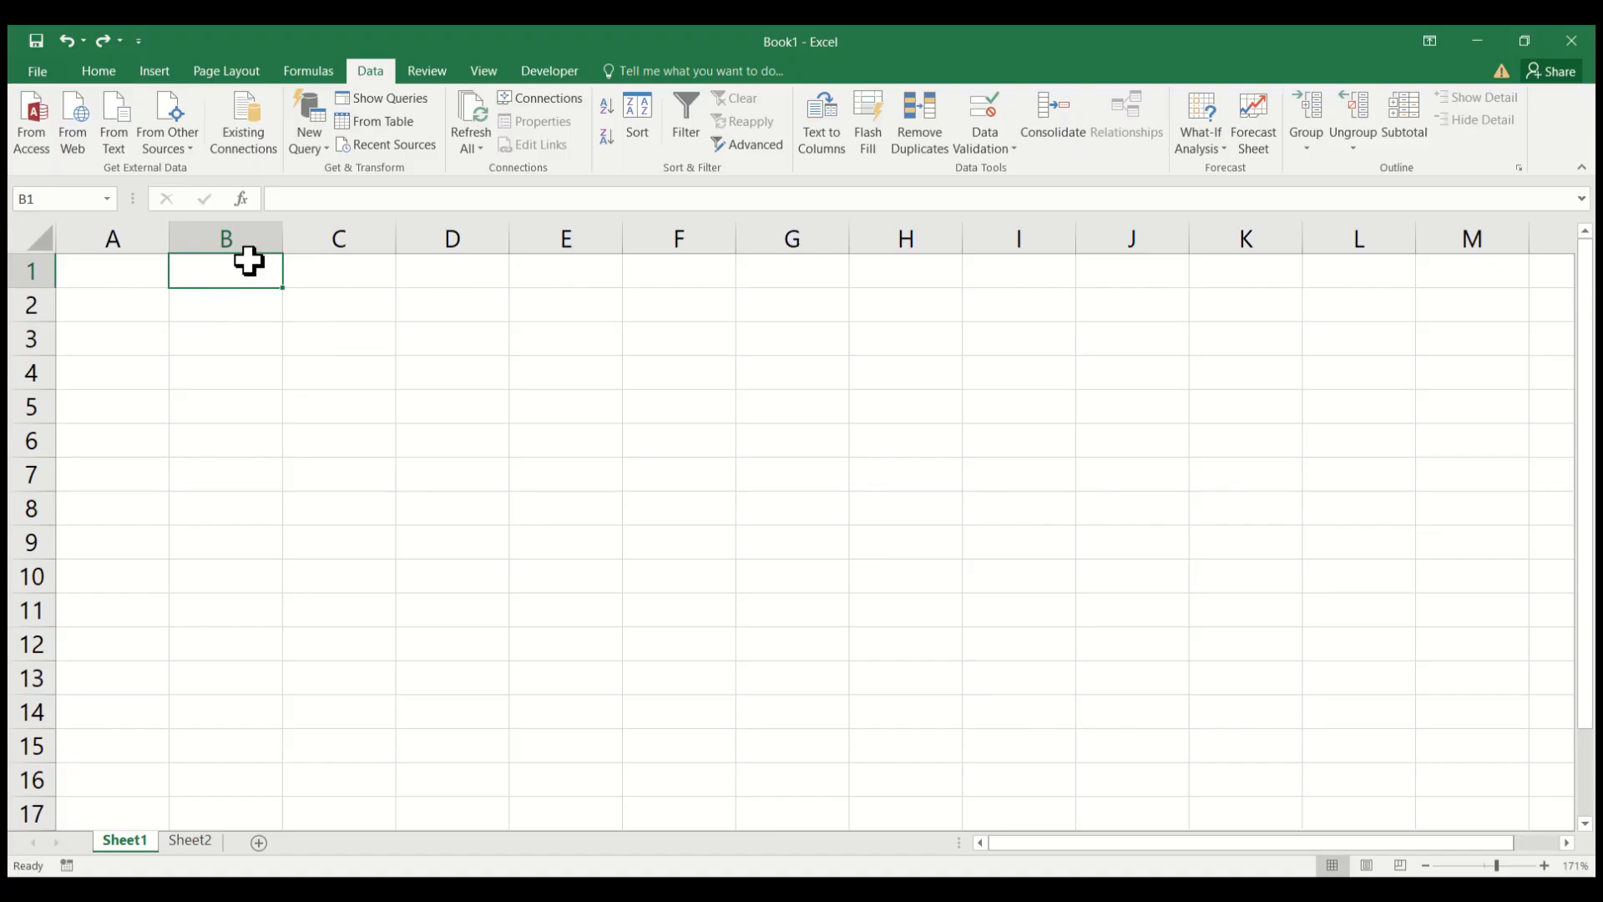
Merge and center cells B1 to D1 to make one title cell.
click(98, 70)
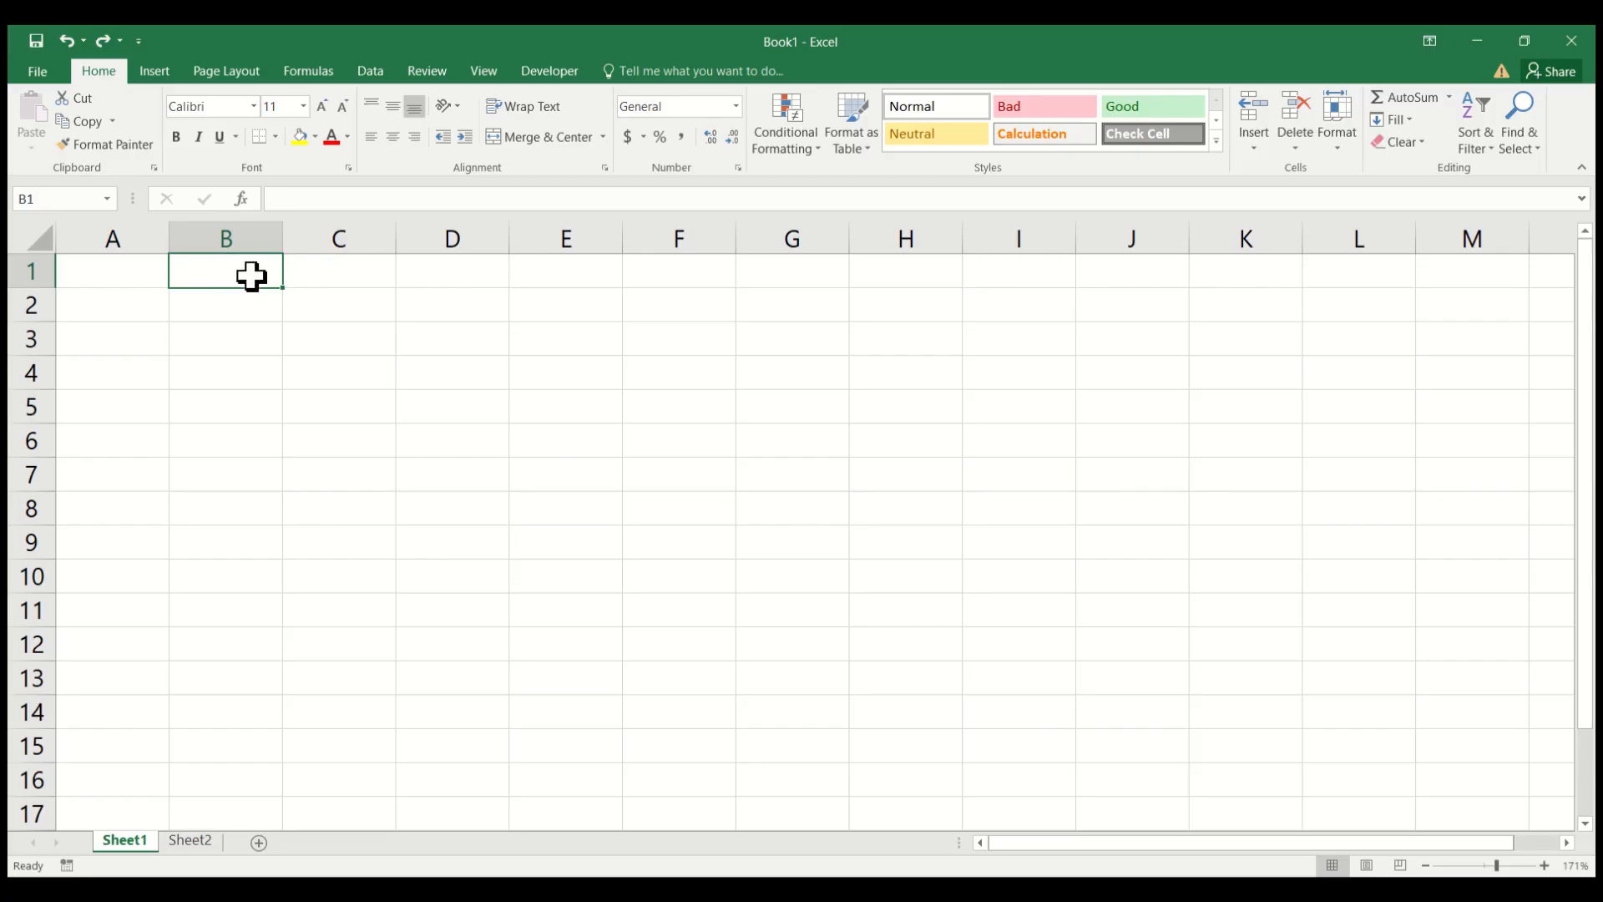
drag(285, 287, 520, 284)
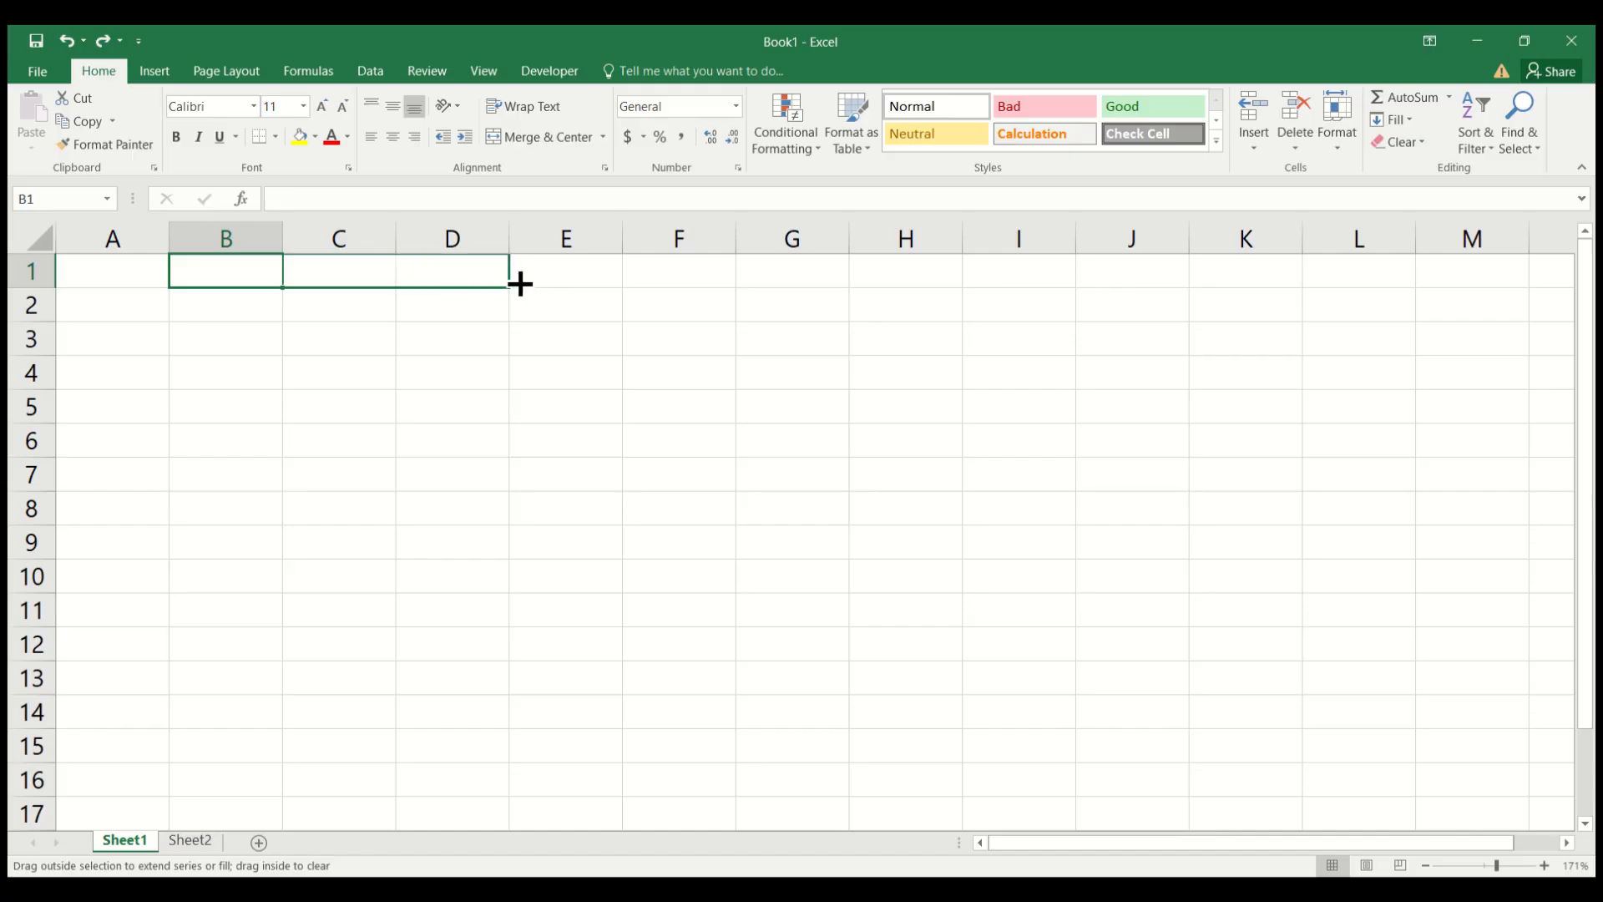
drag(520, 284, 520, 284)
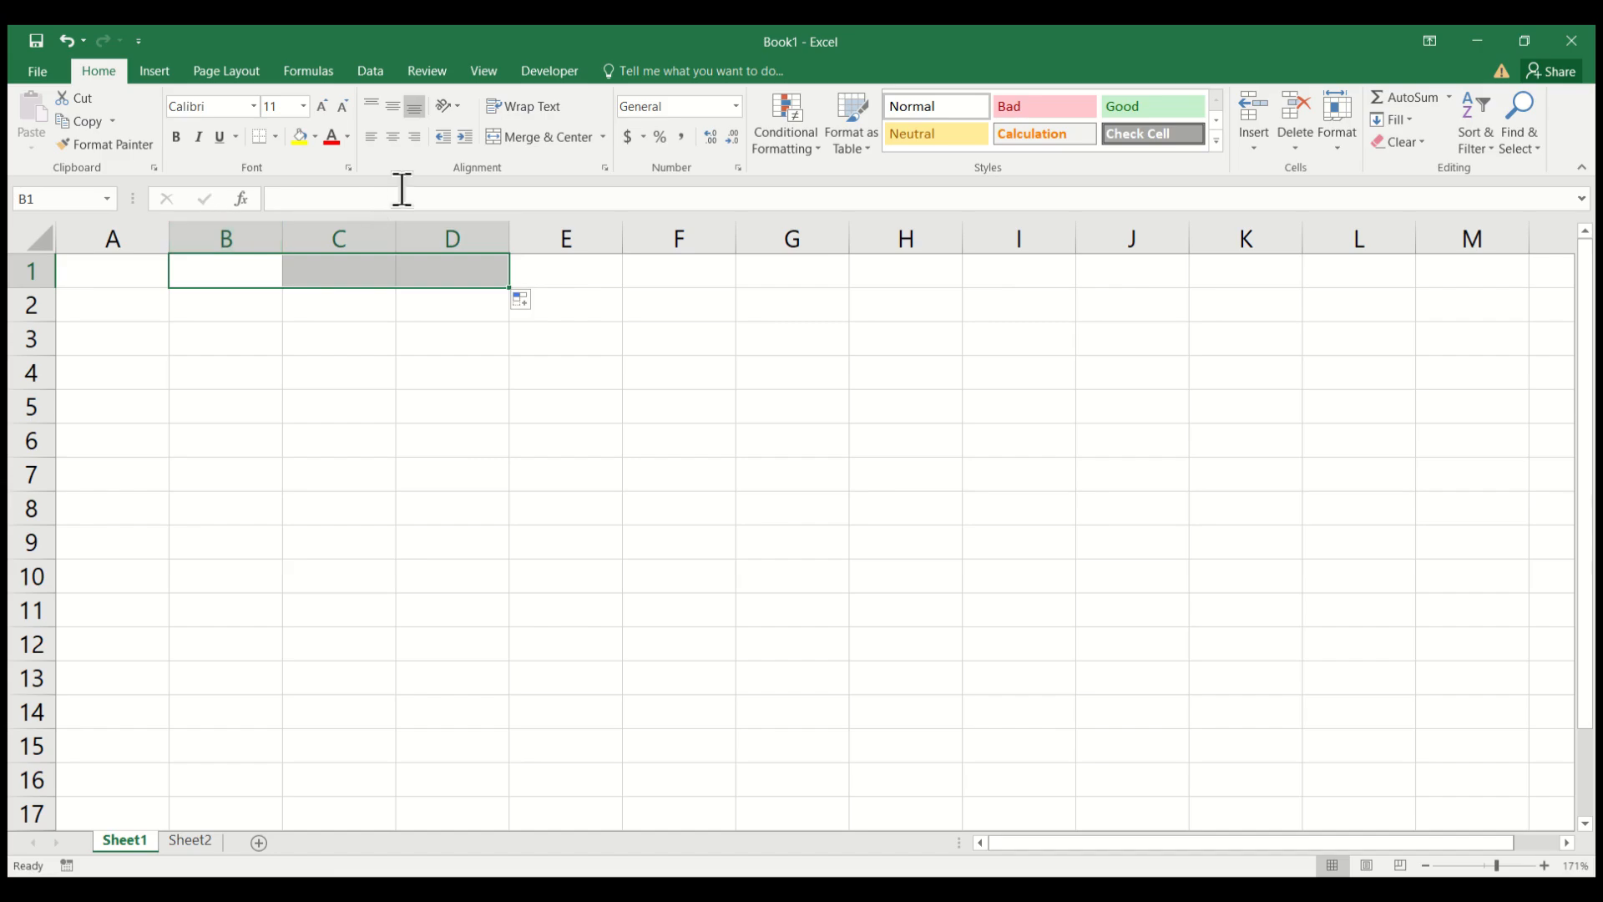
click(600, 143)
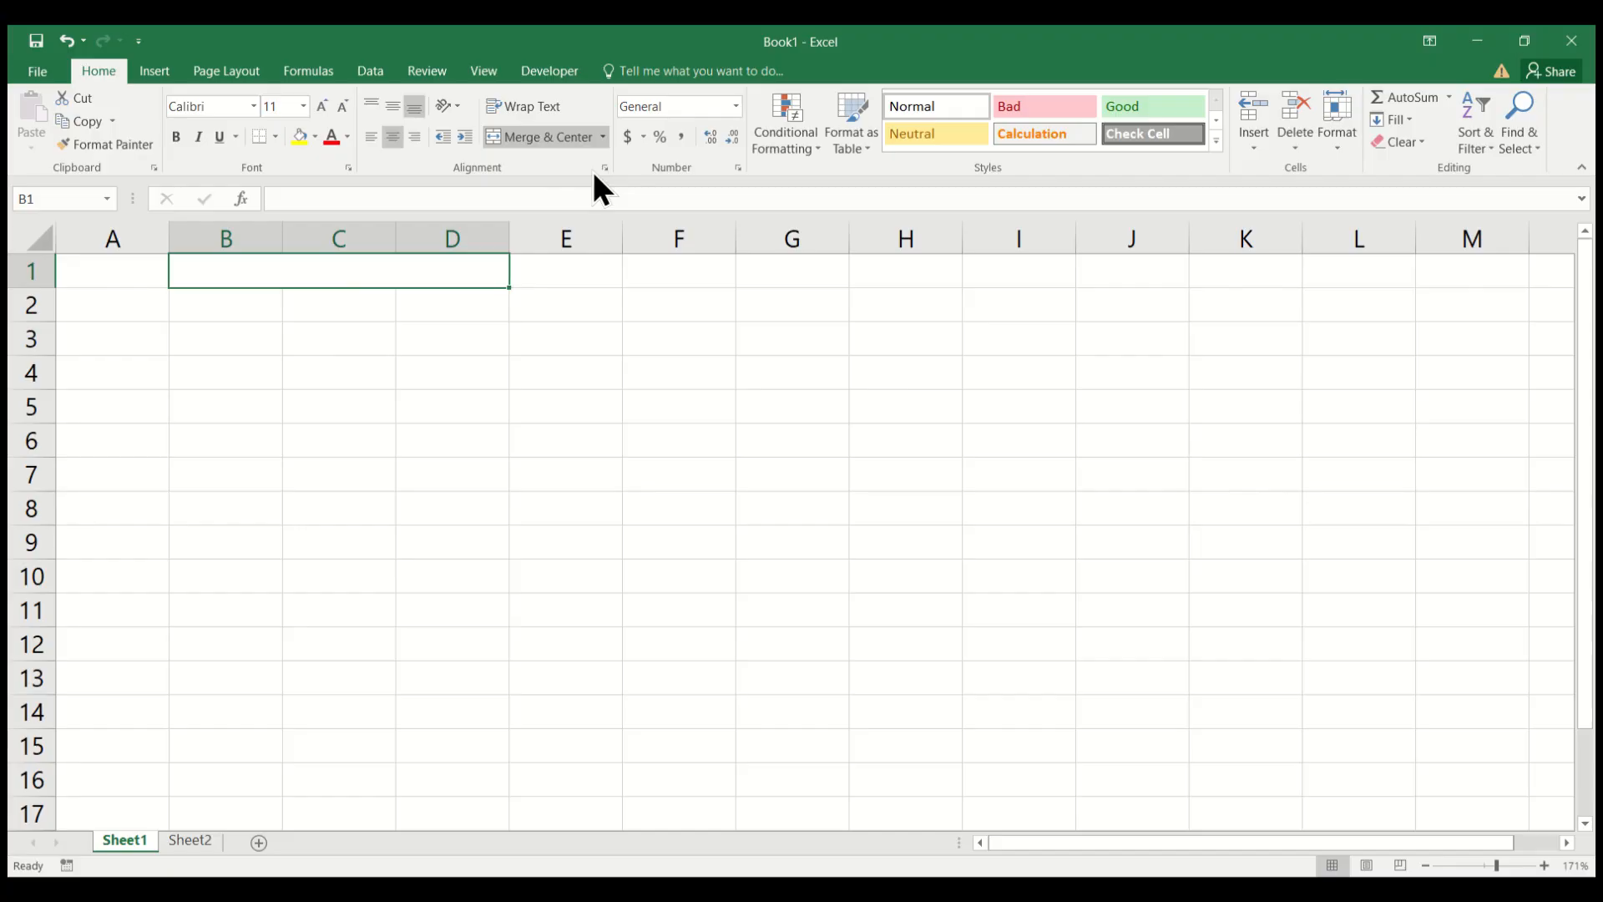
Enter the title STUDENT SCORES in the merged cell B1.
double_click(321, 272)
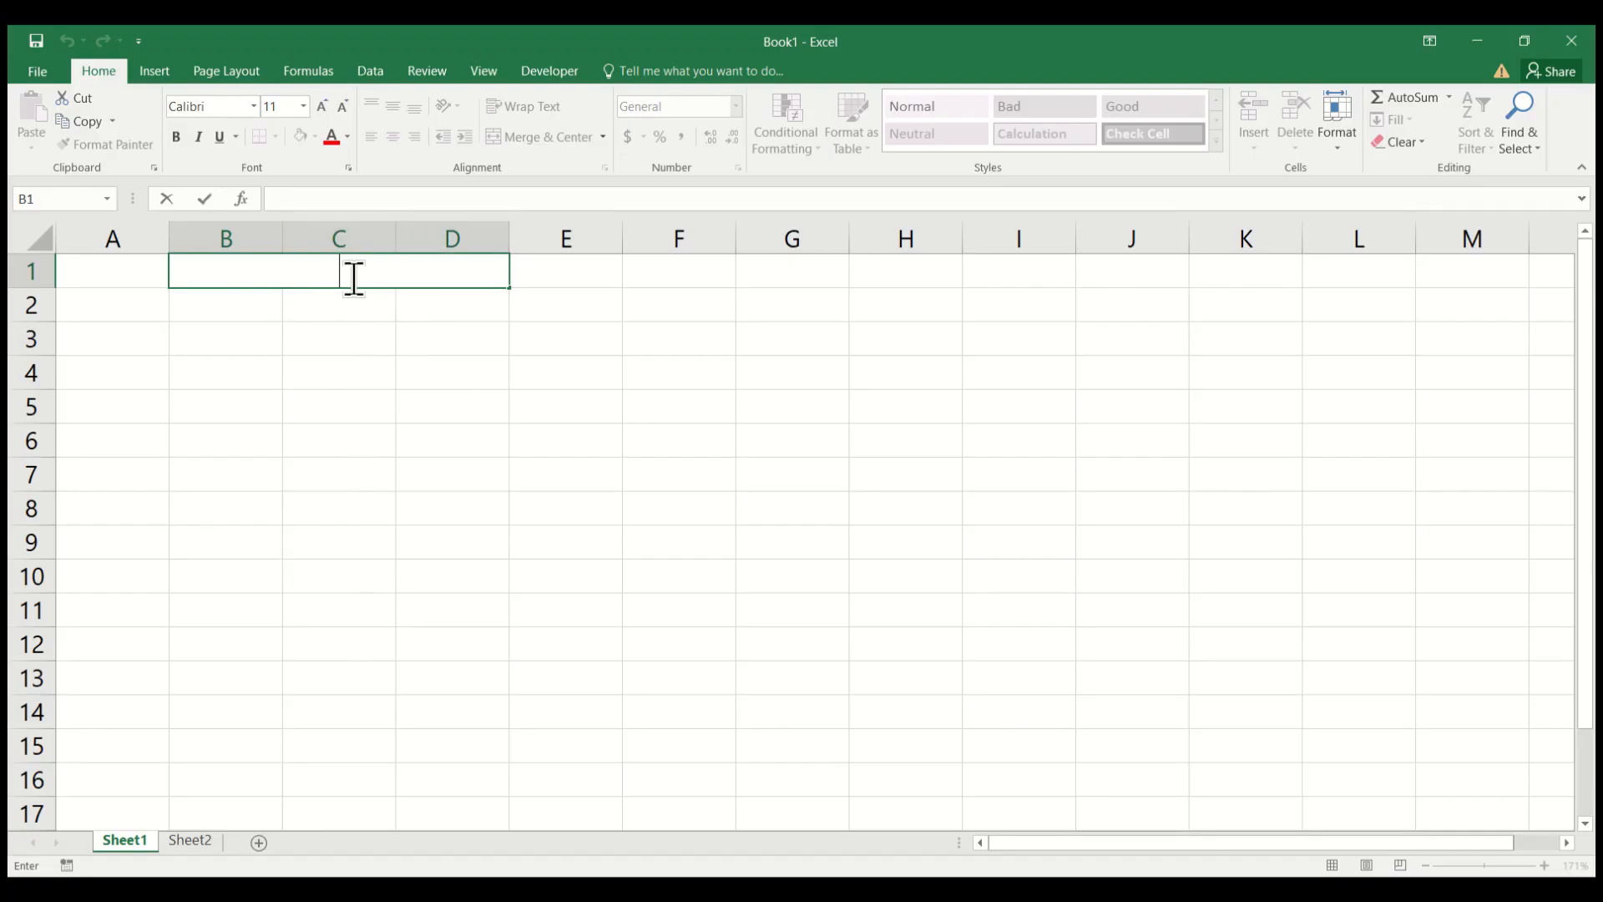
text(STUDEN)
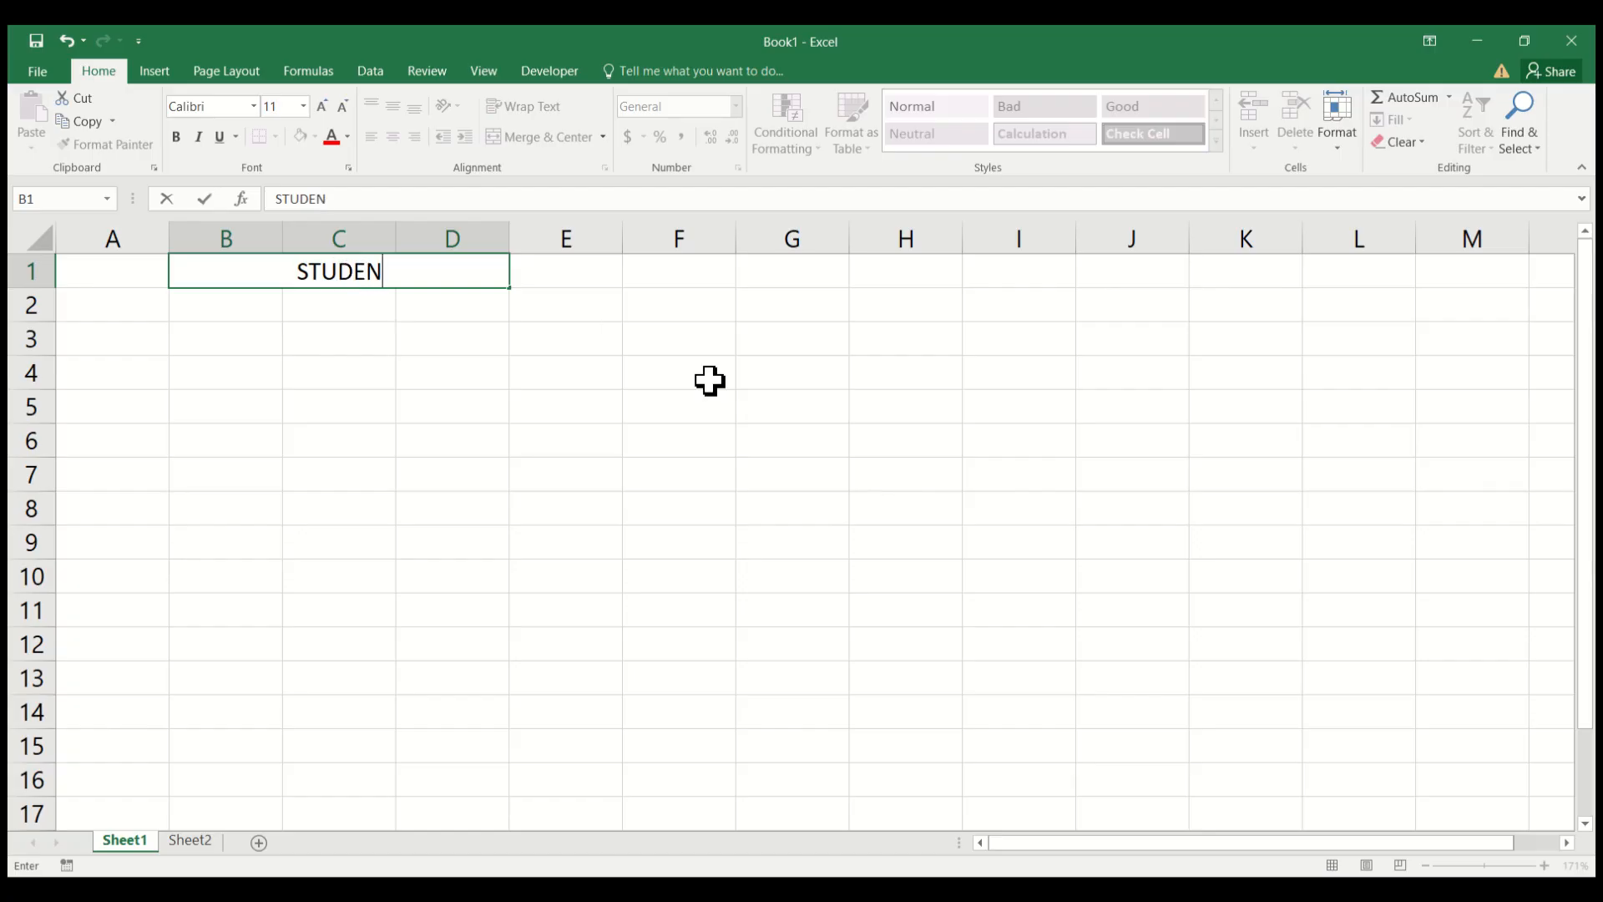
text(T S)
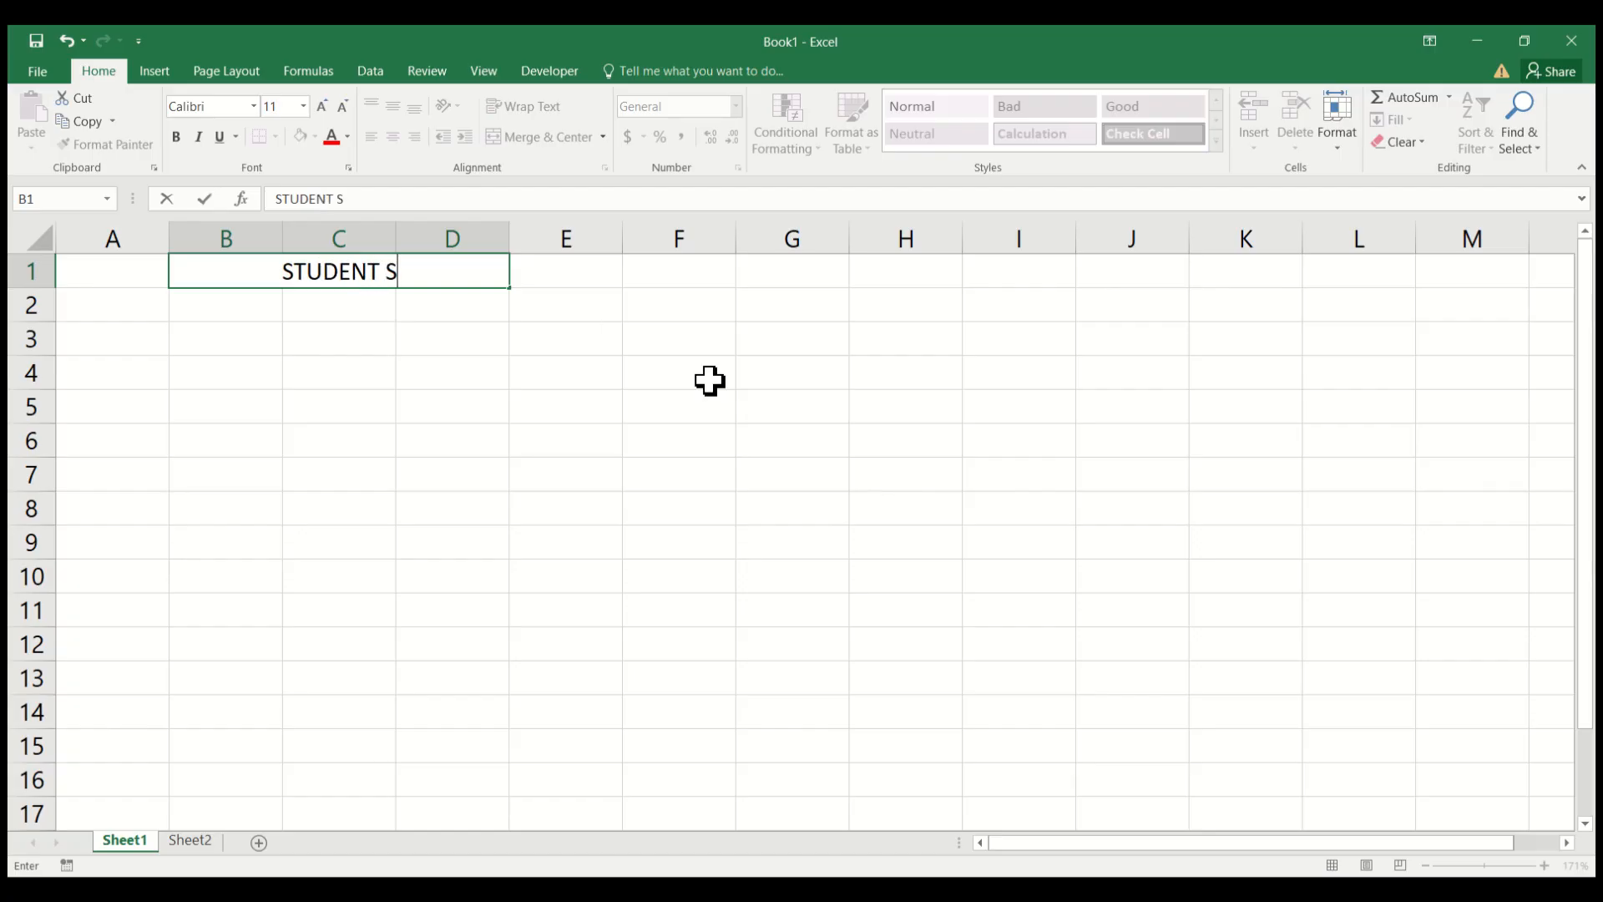
text(CORES)
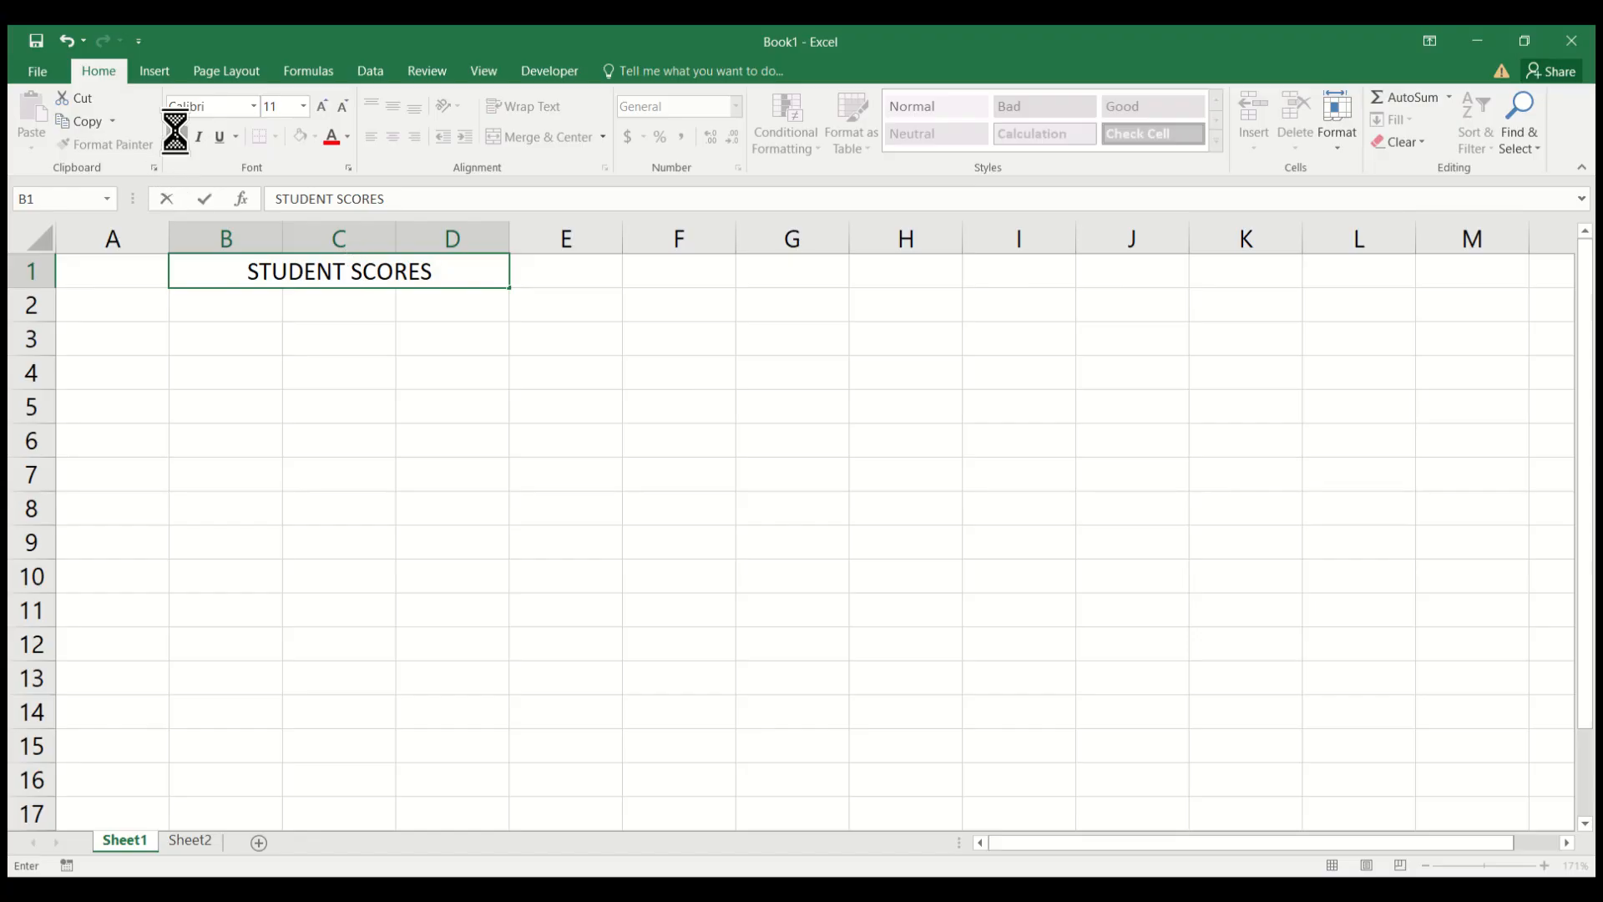
click(385, 368)
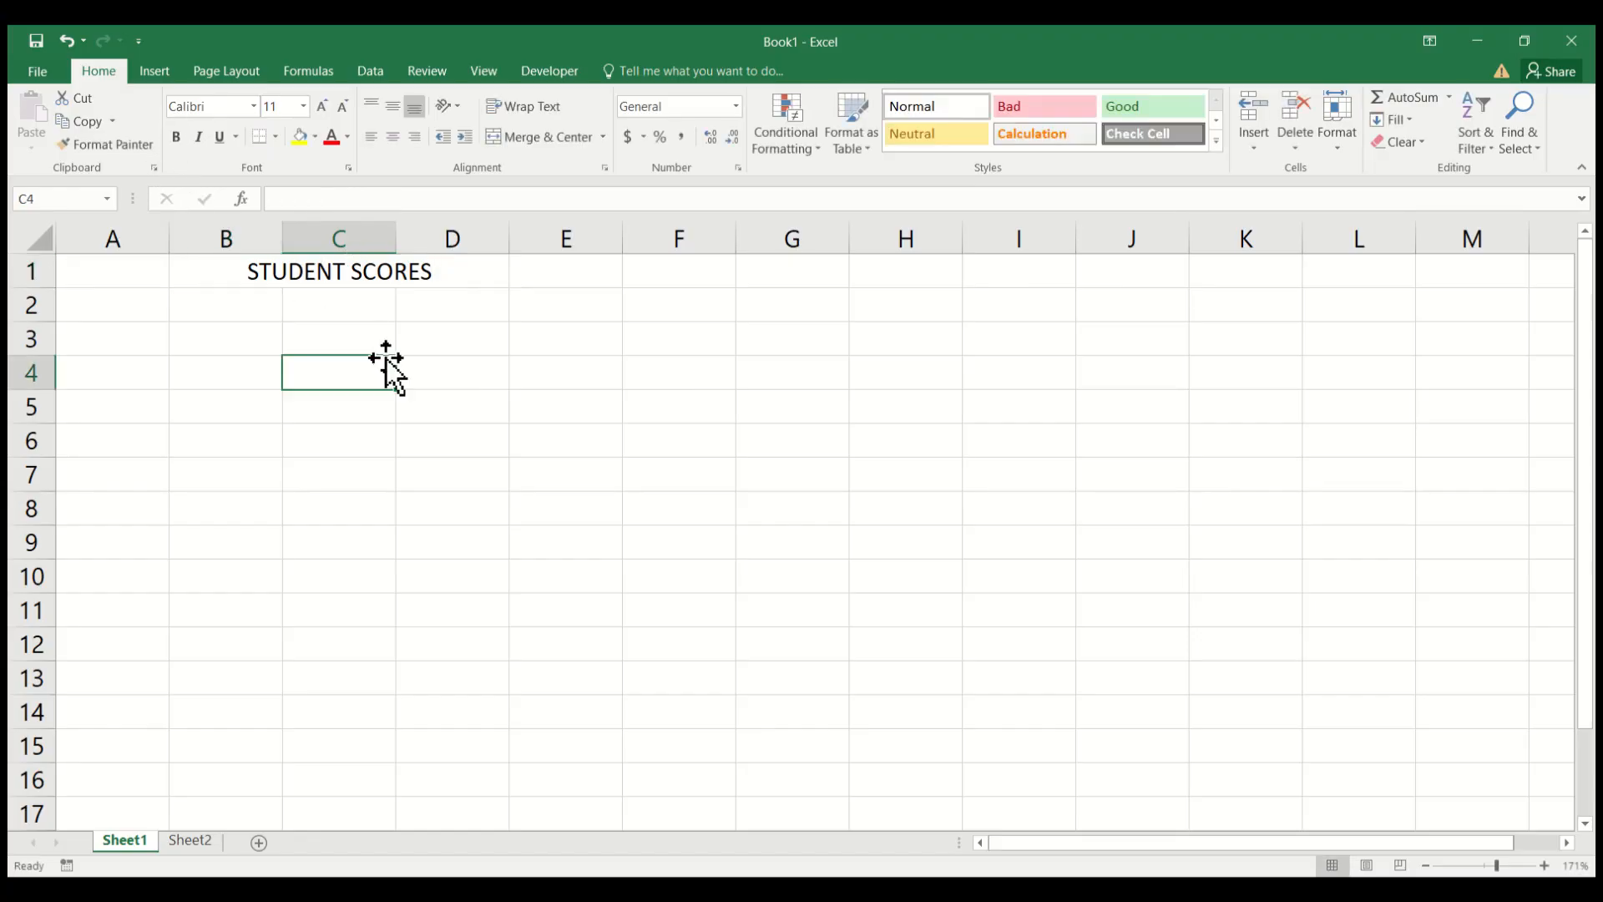
Make the STUDENT SCORES title bold and keep it horizontally centered in its merged cell.
click(389, 274)
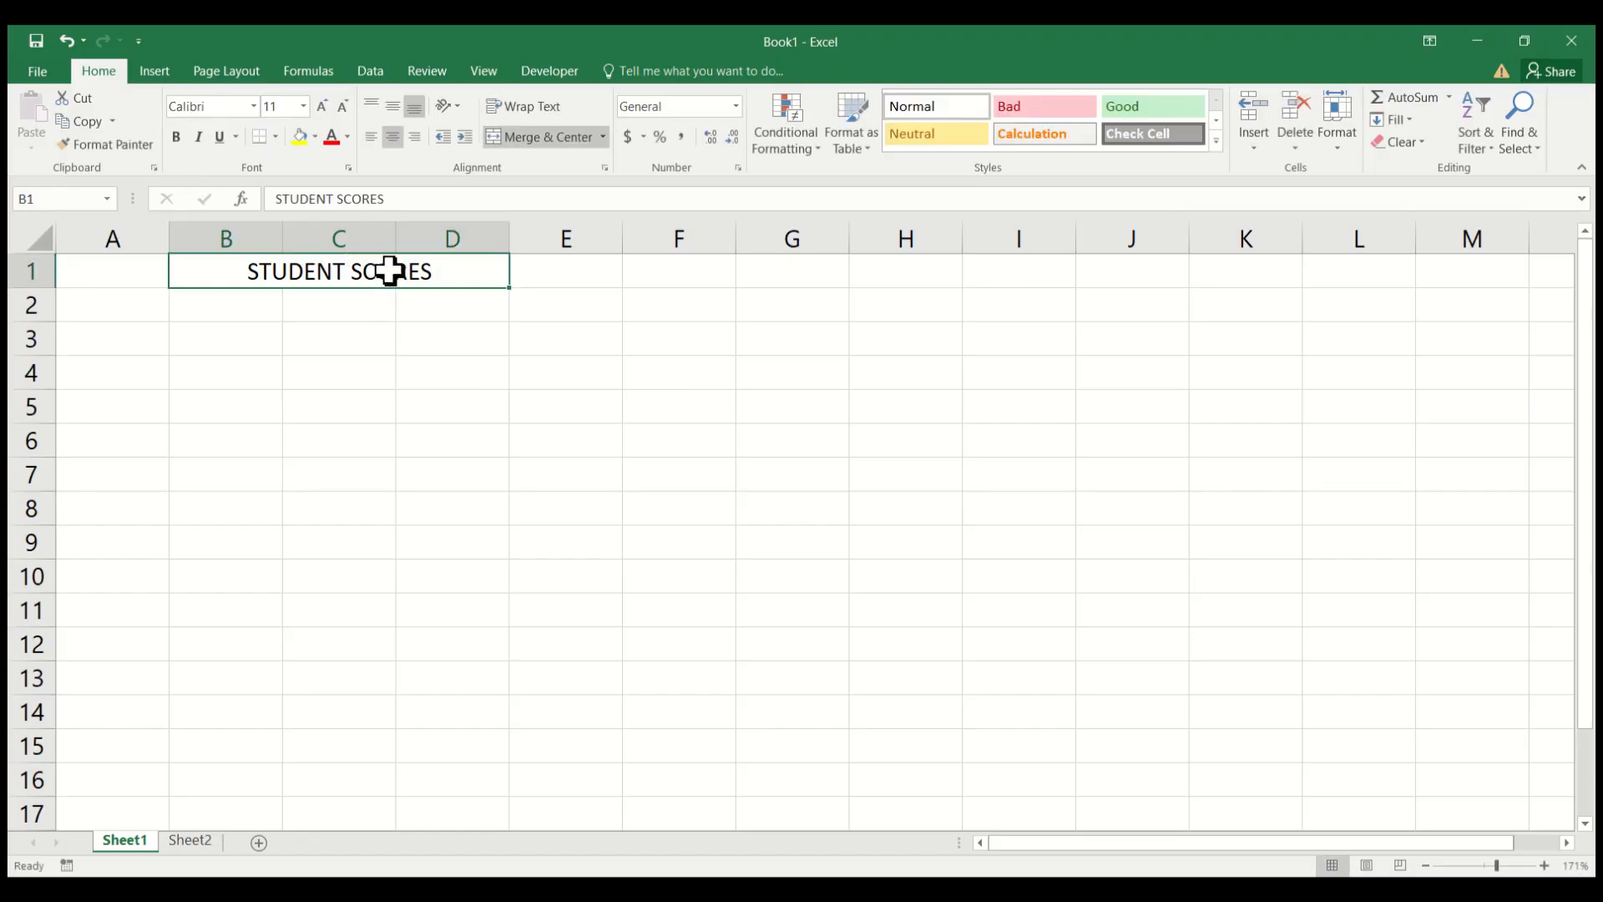
click(177, 137)
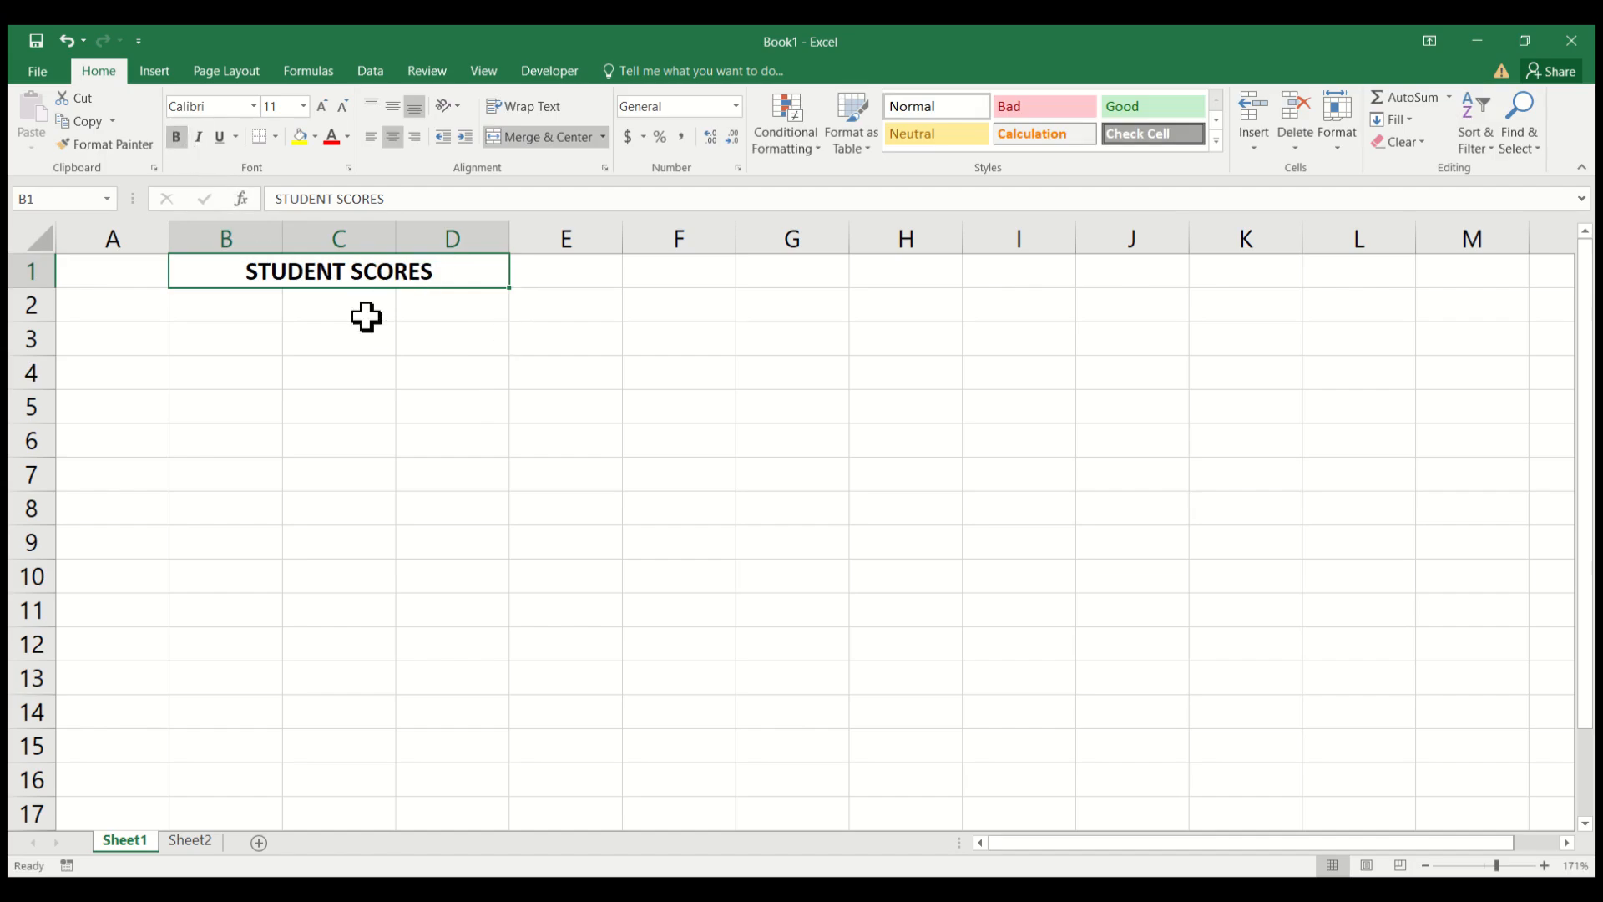
click(371, 137)
click(394, 137)
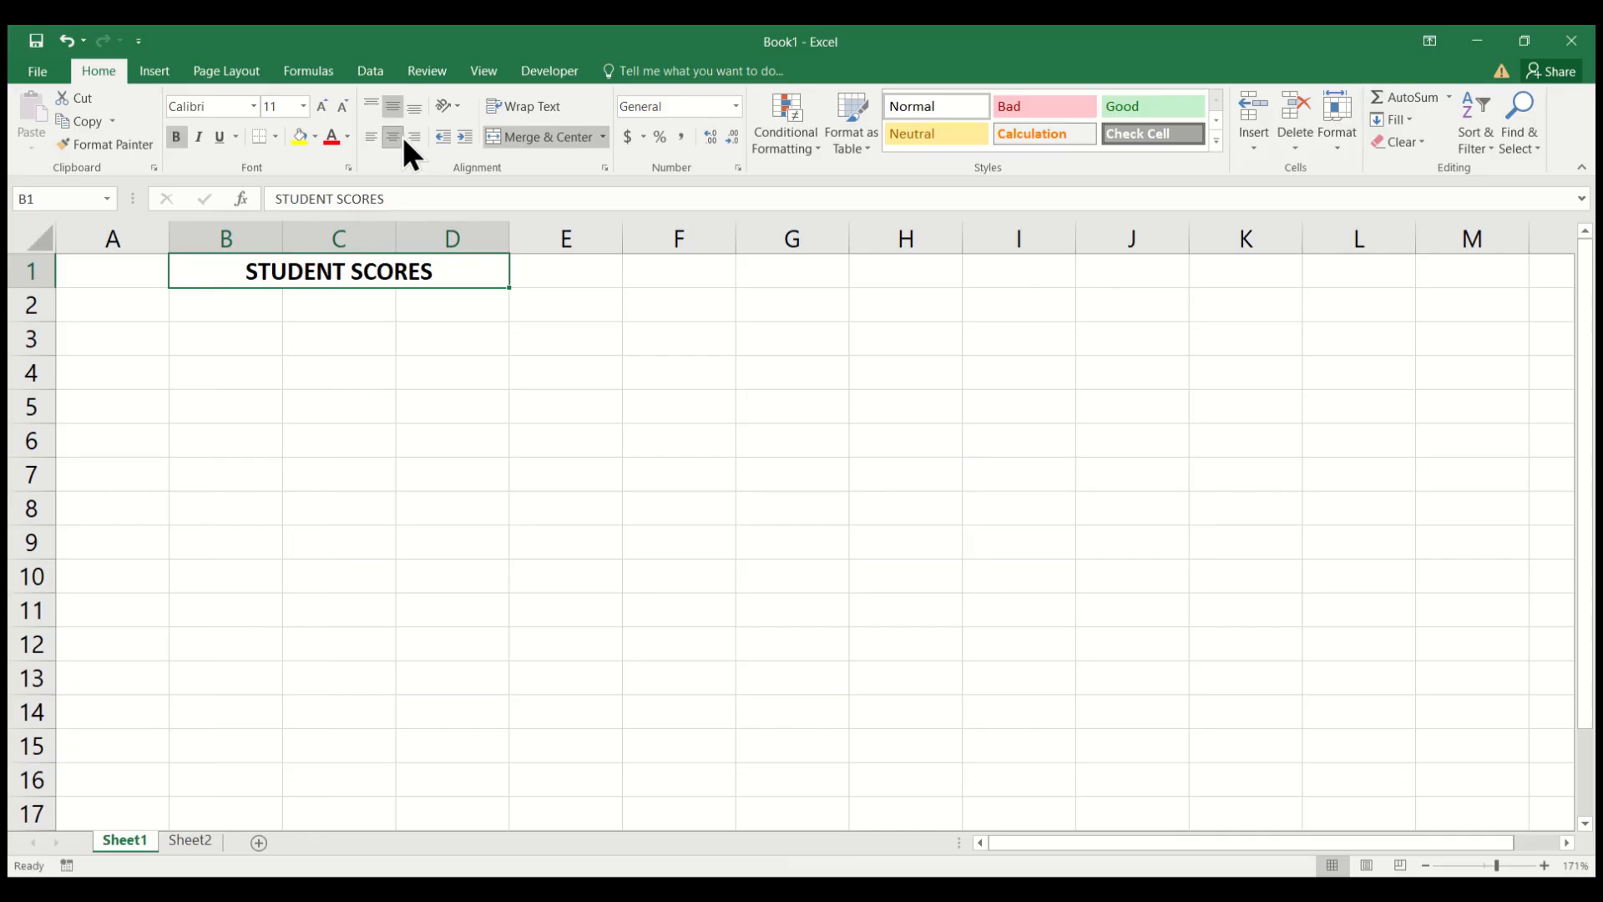
click(336, 347)
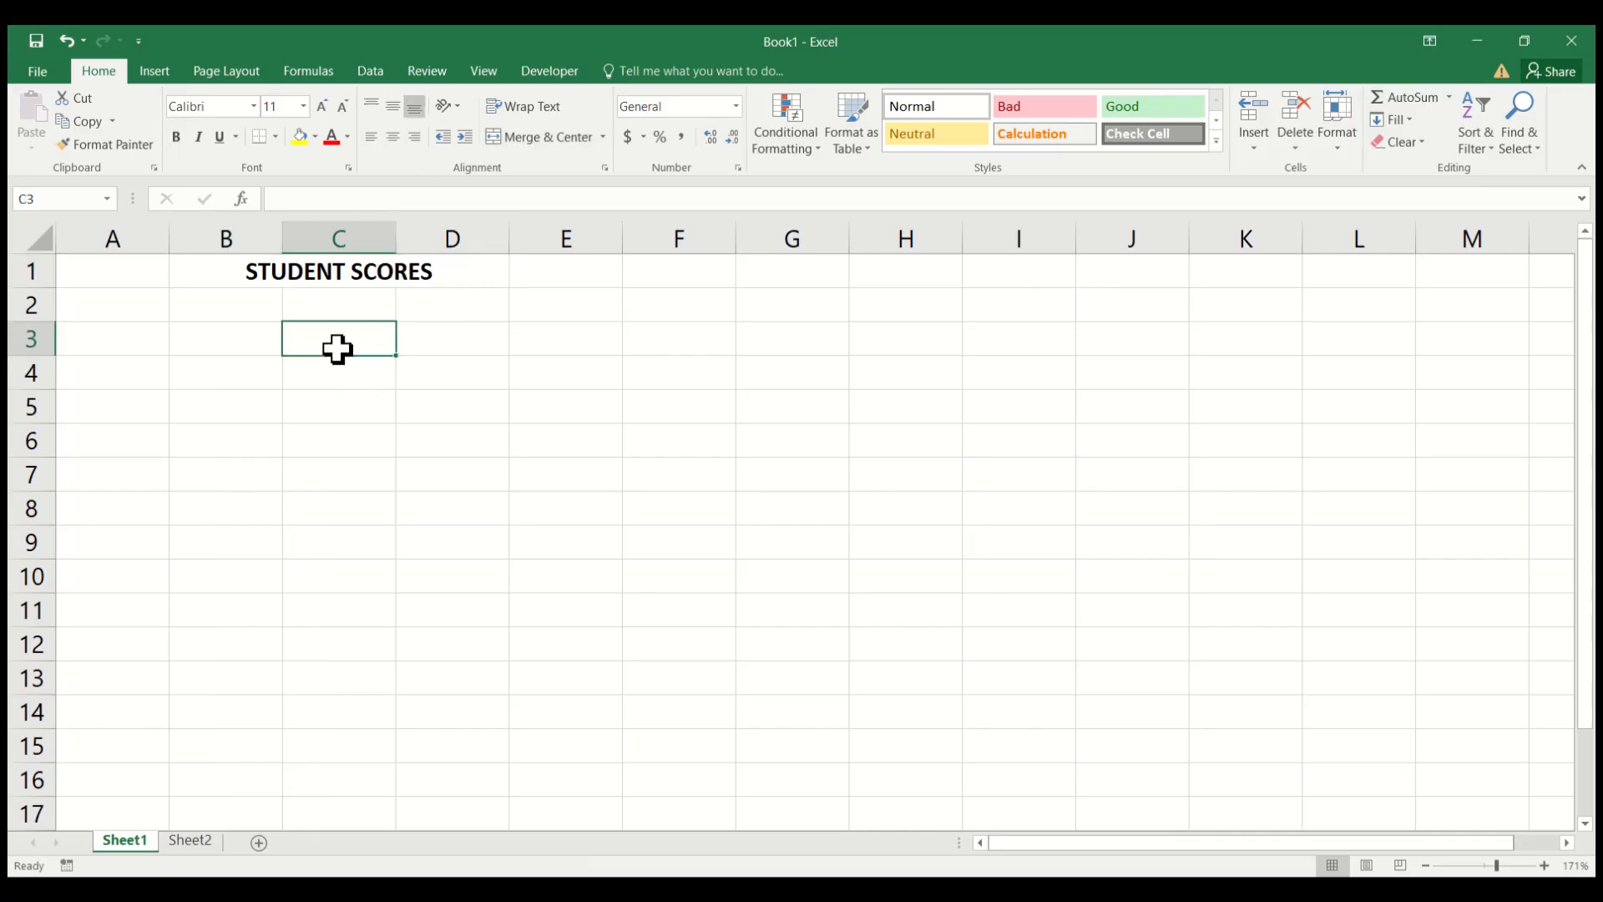
Enter the column heading "Studen Name" in cell B3 and move on to C3.
click(221, 347)
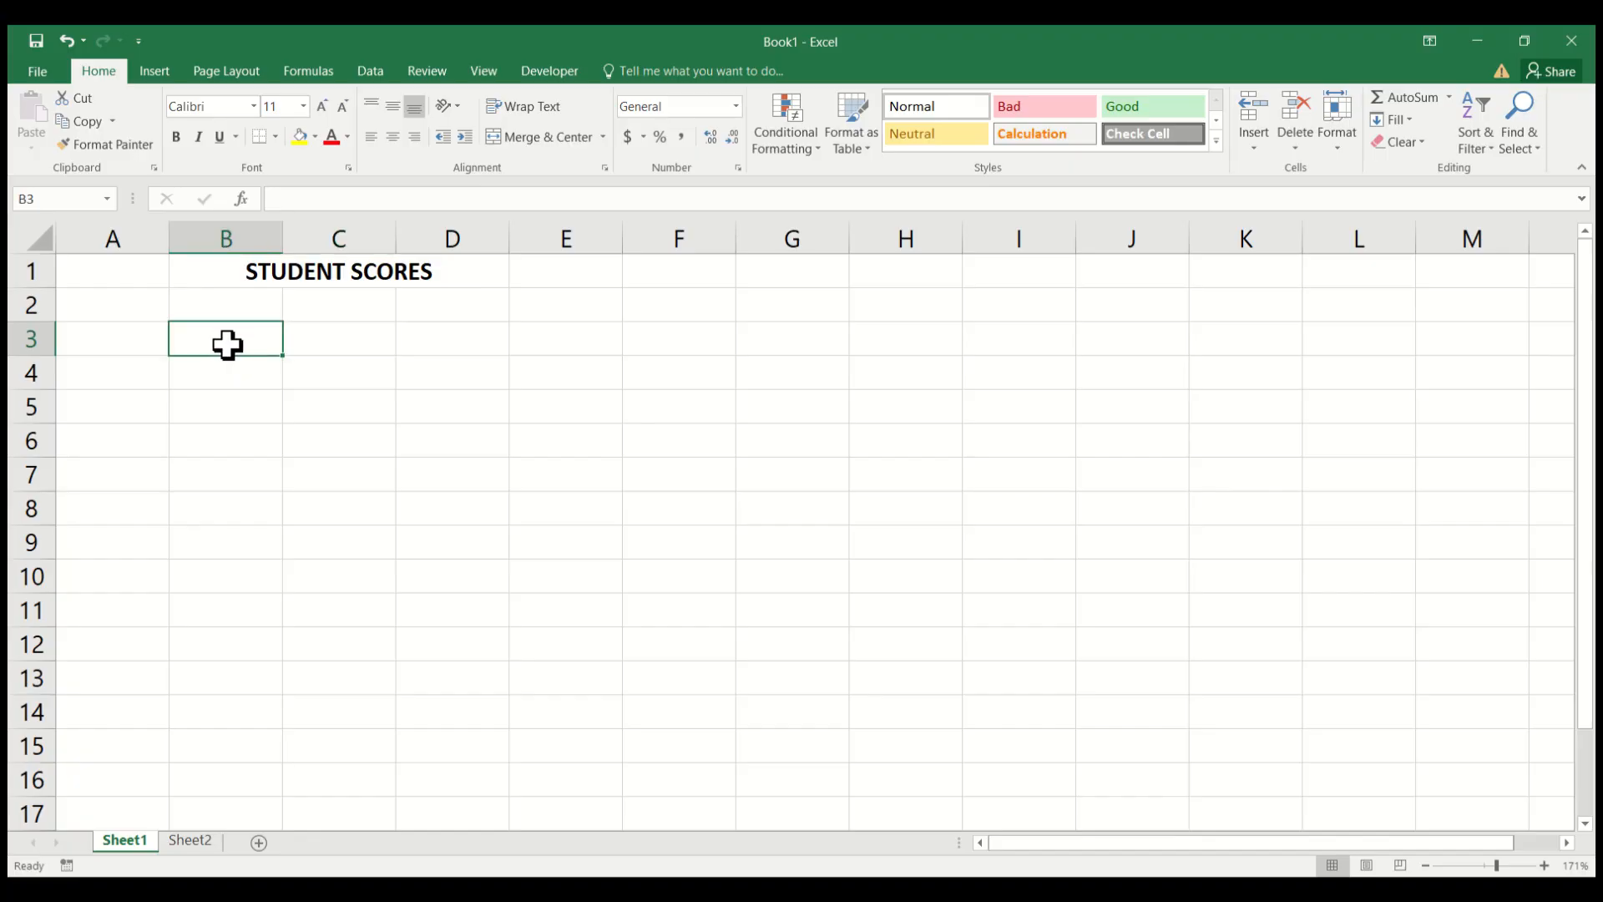
text(St)
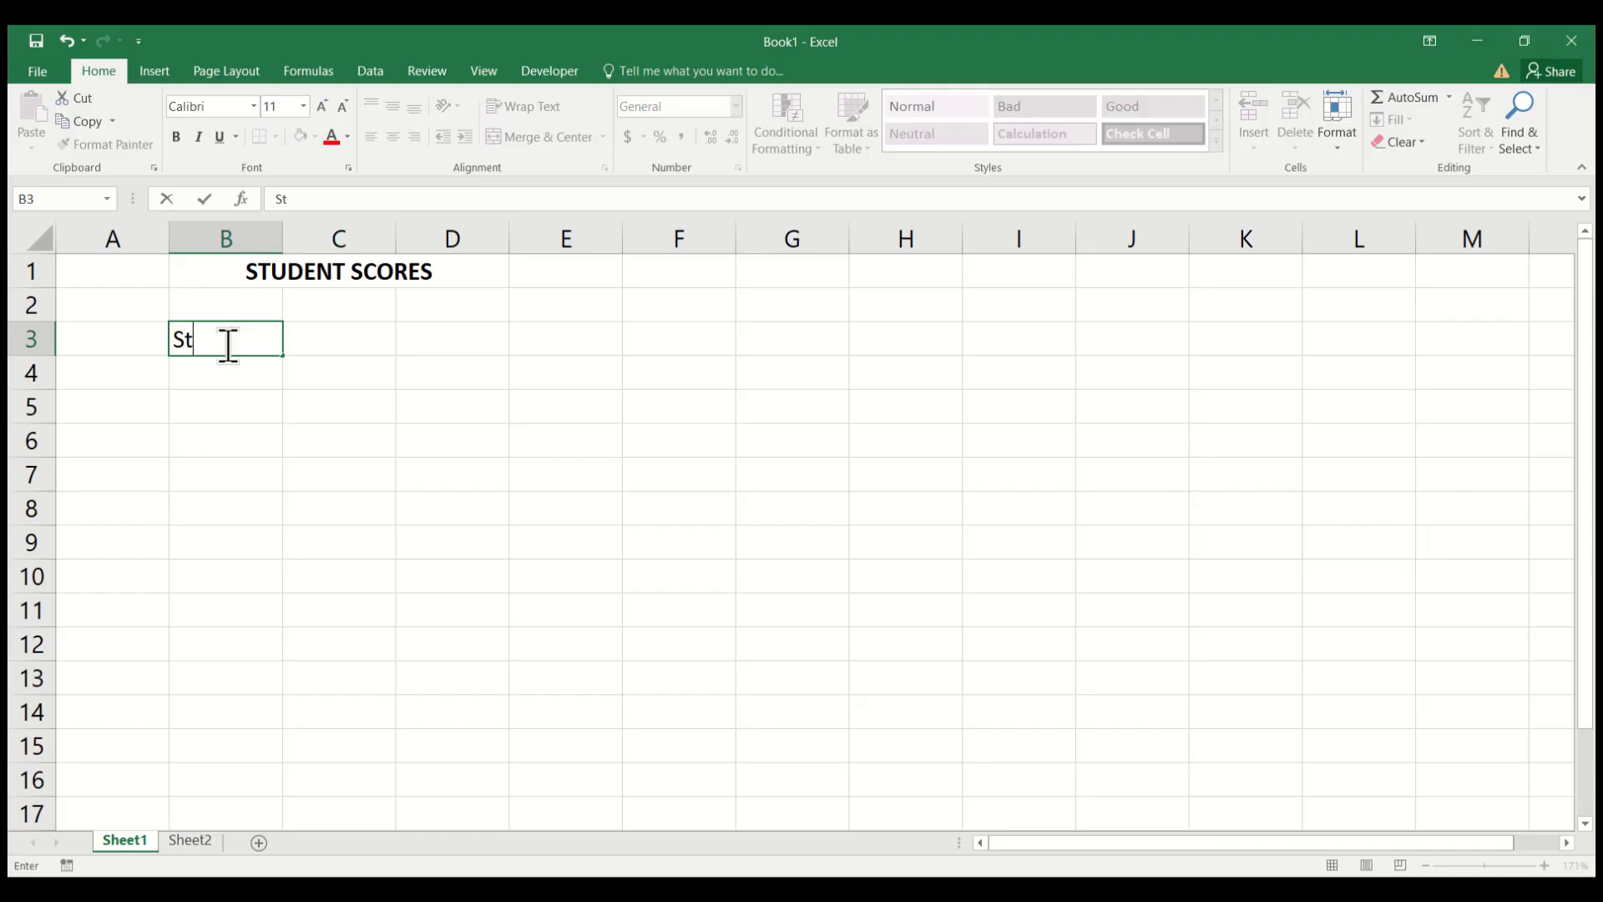
text(uden Name)
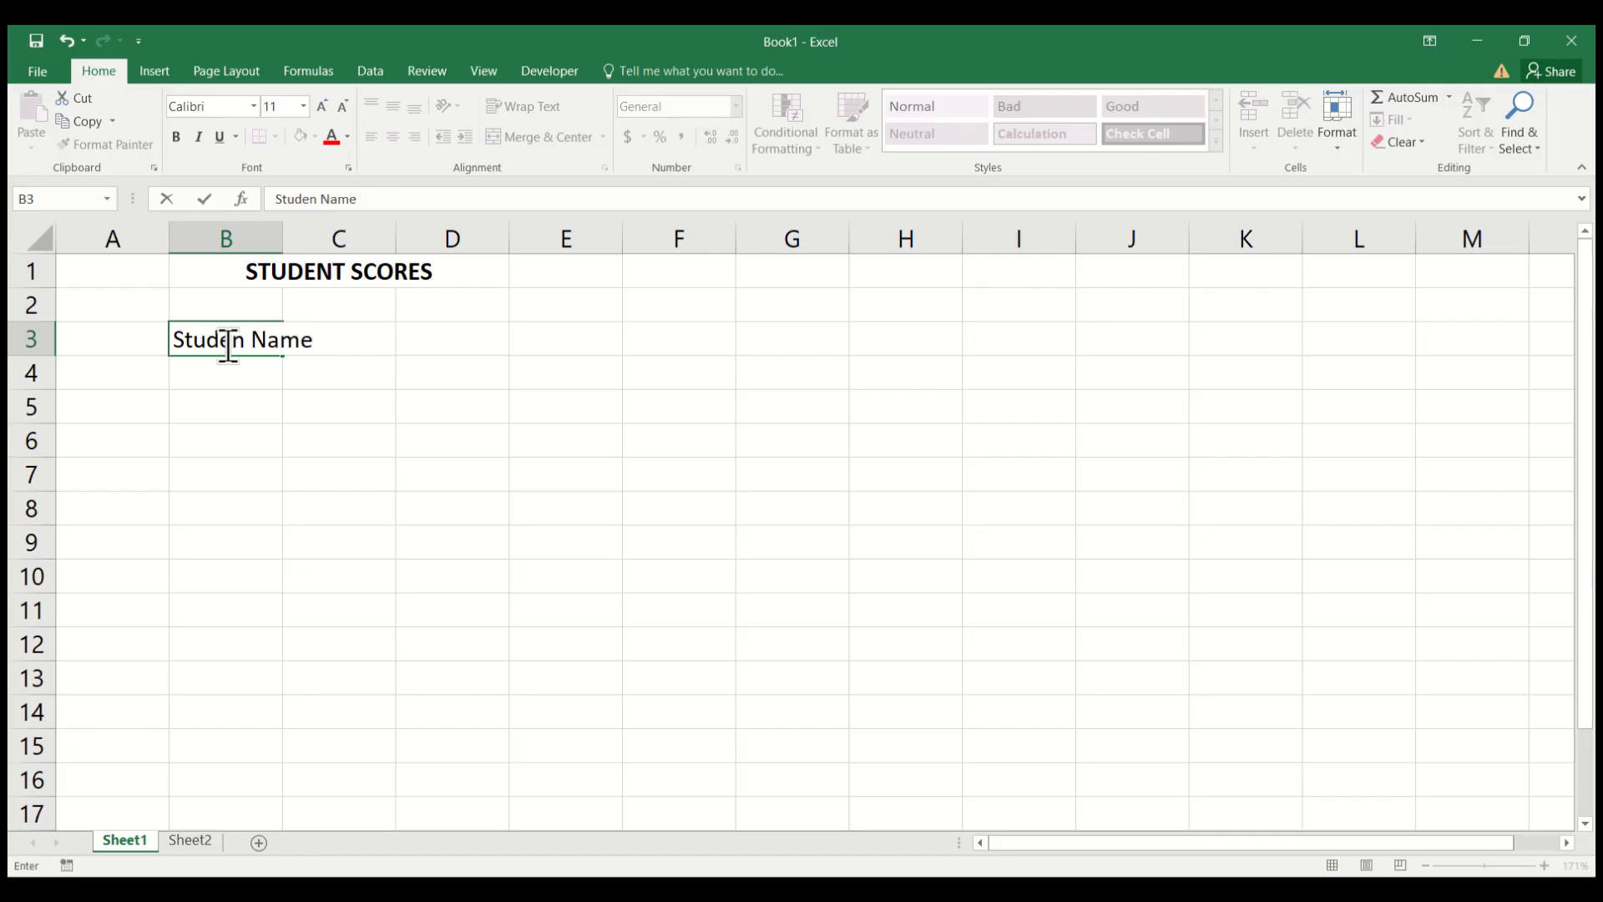
key(Tab)
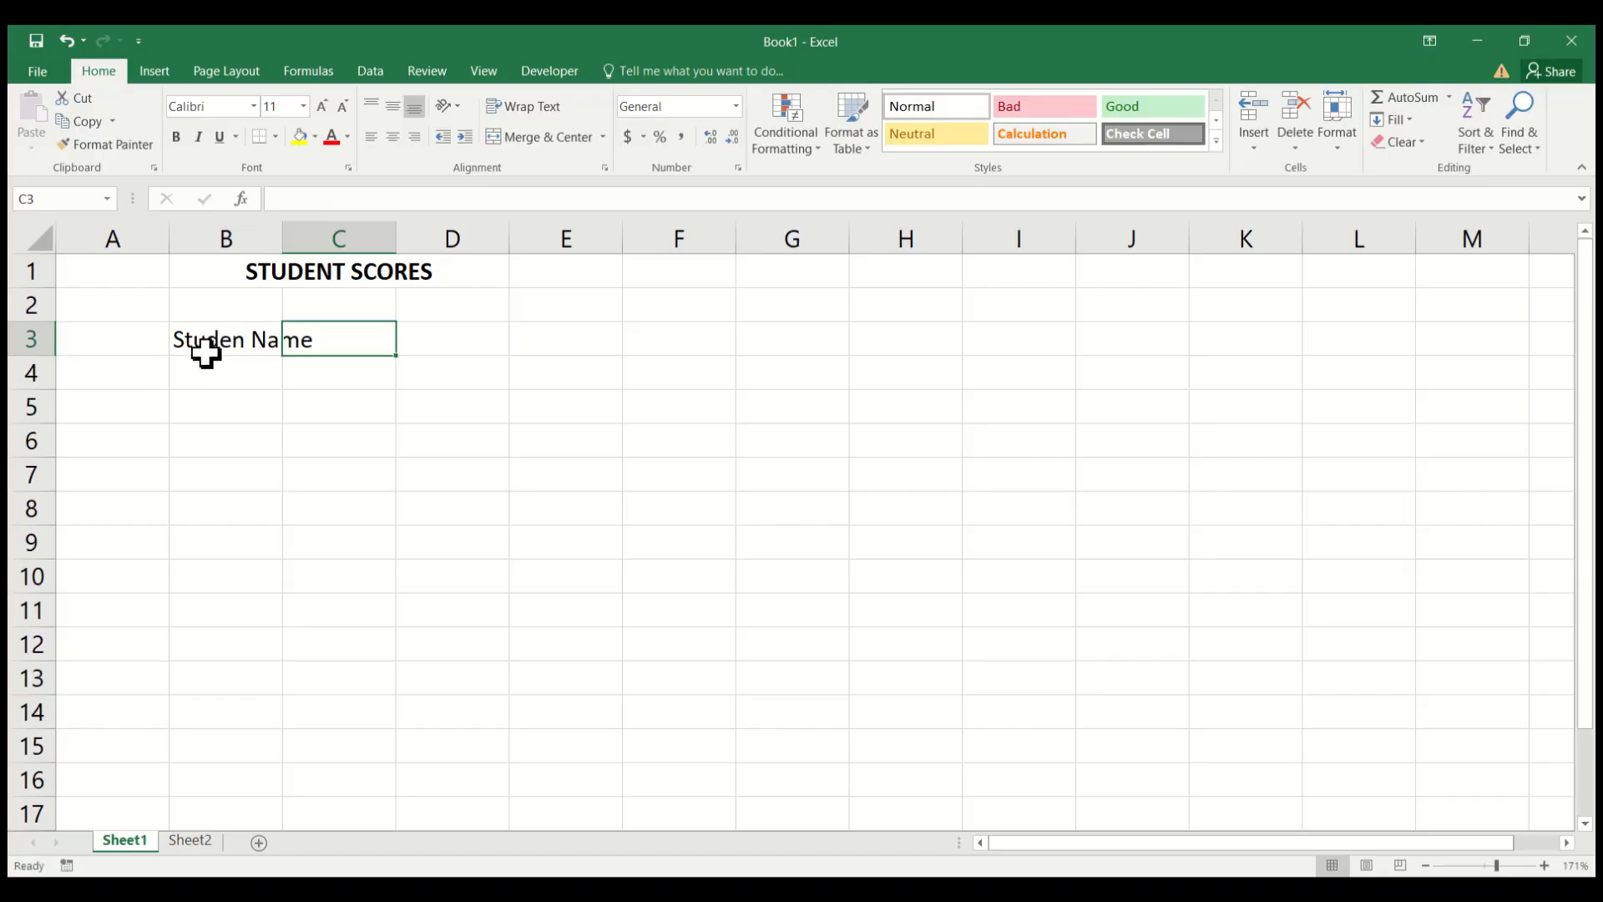
click(205, 349)
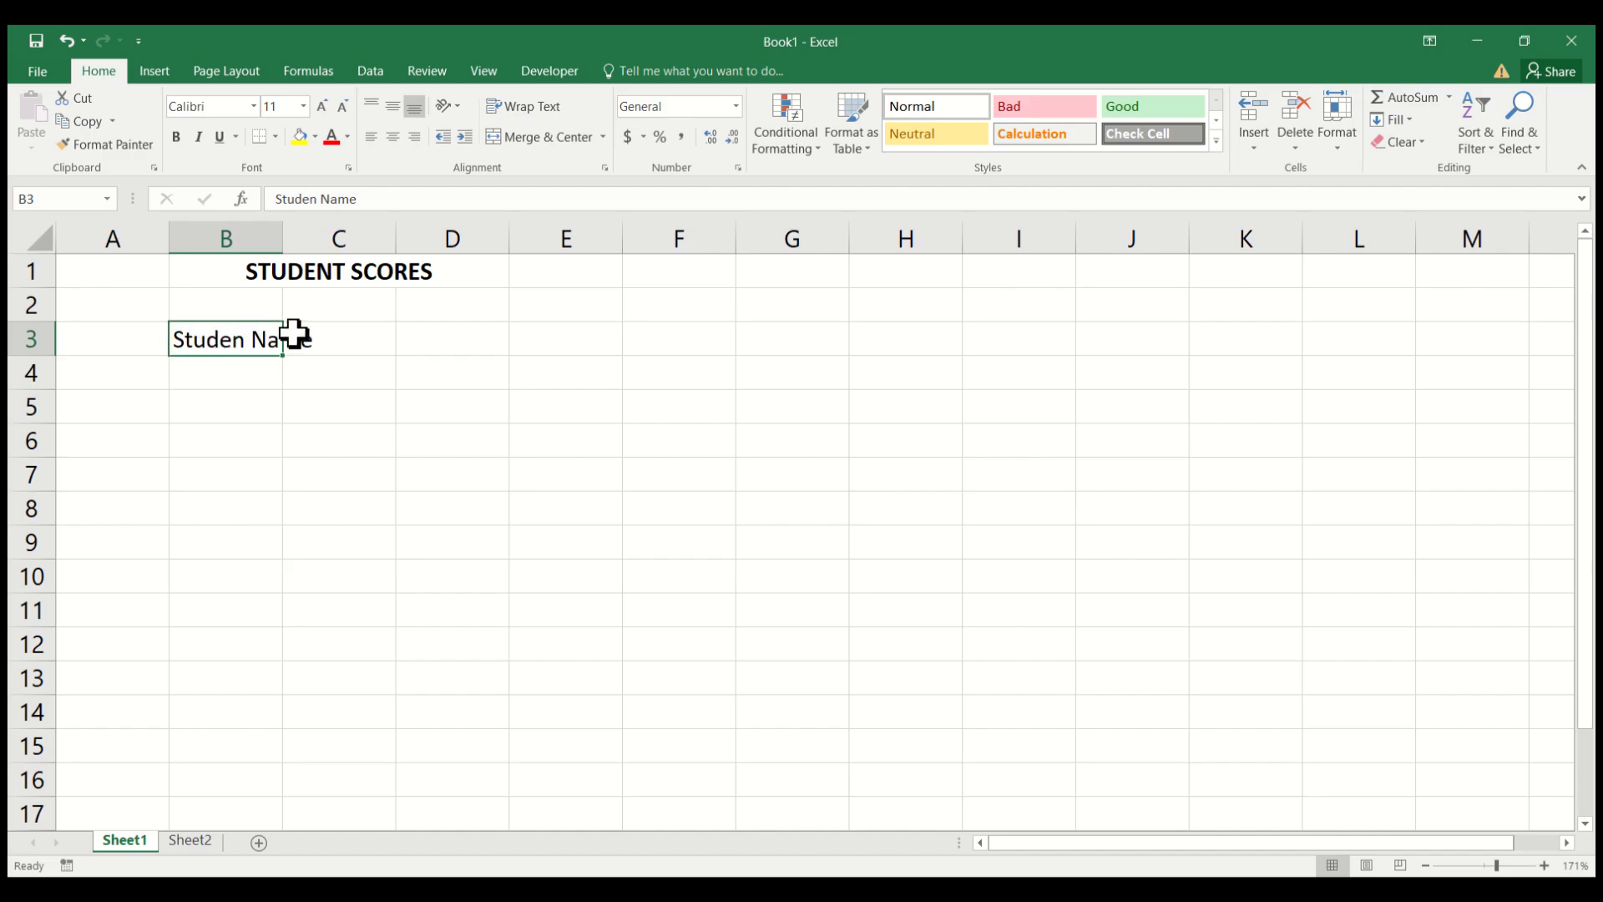
double_click(252, 339)
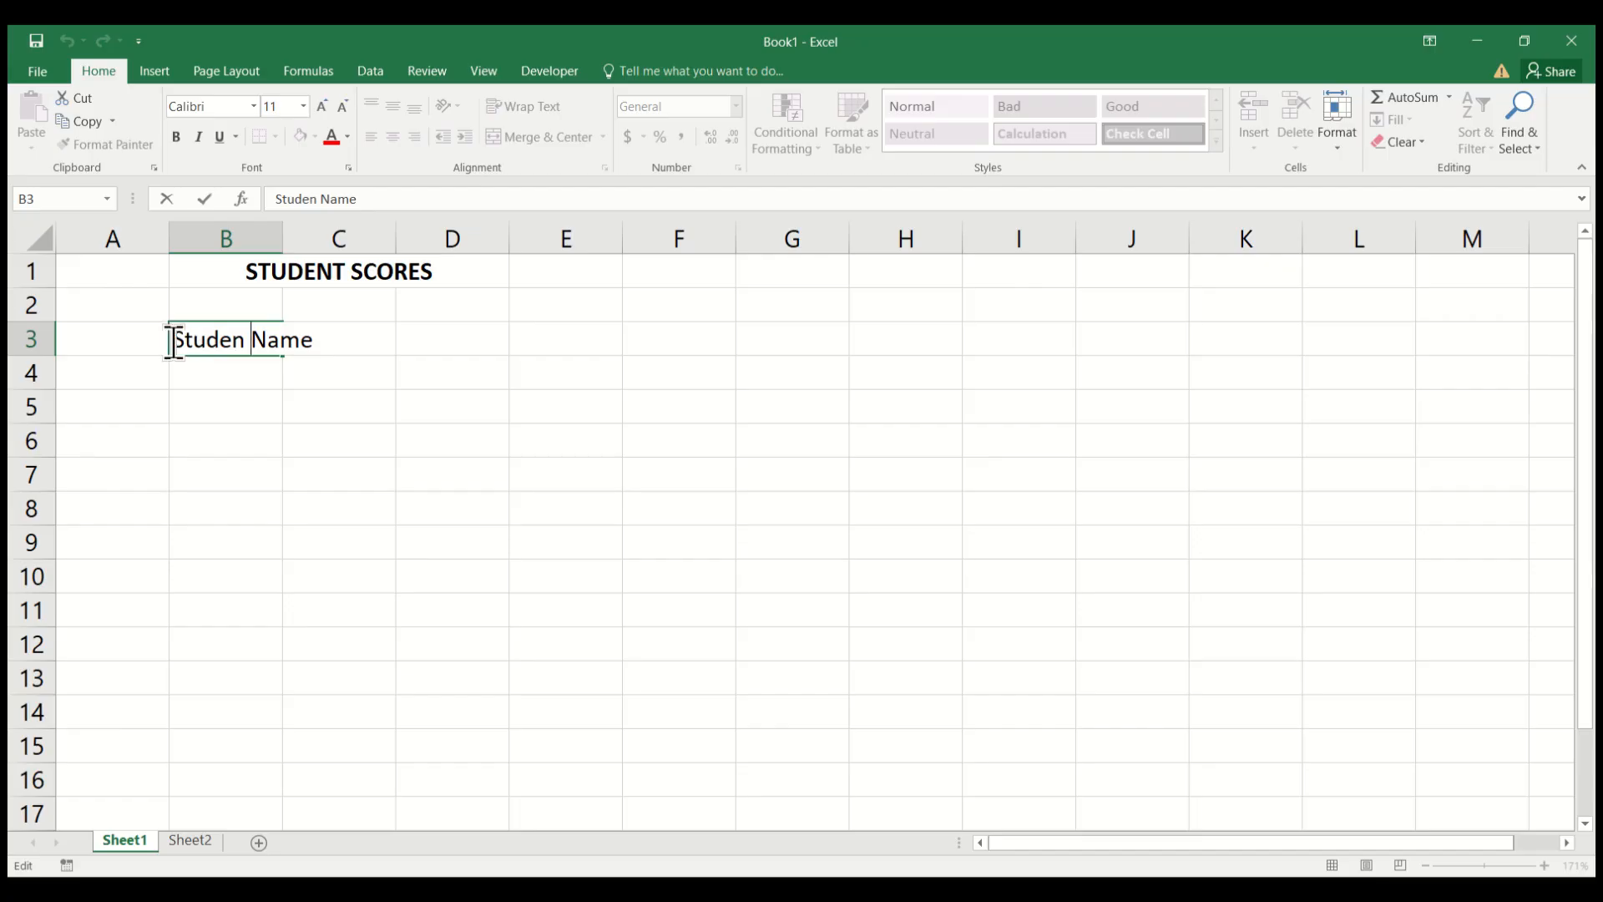
drag(173, 340, 313, 340)
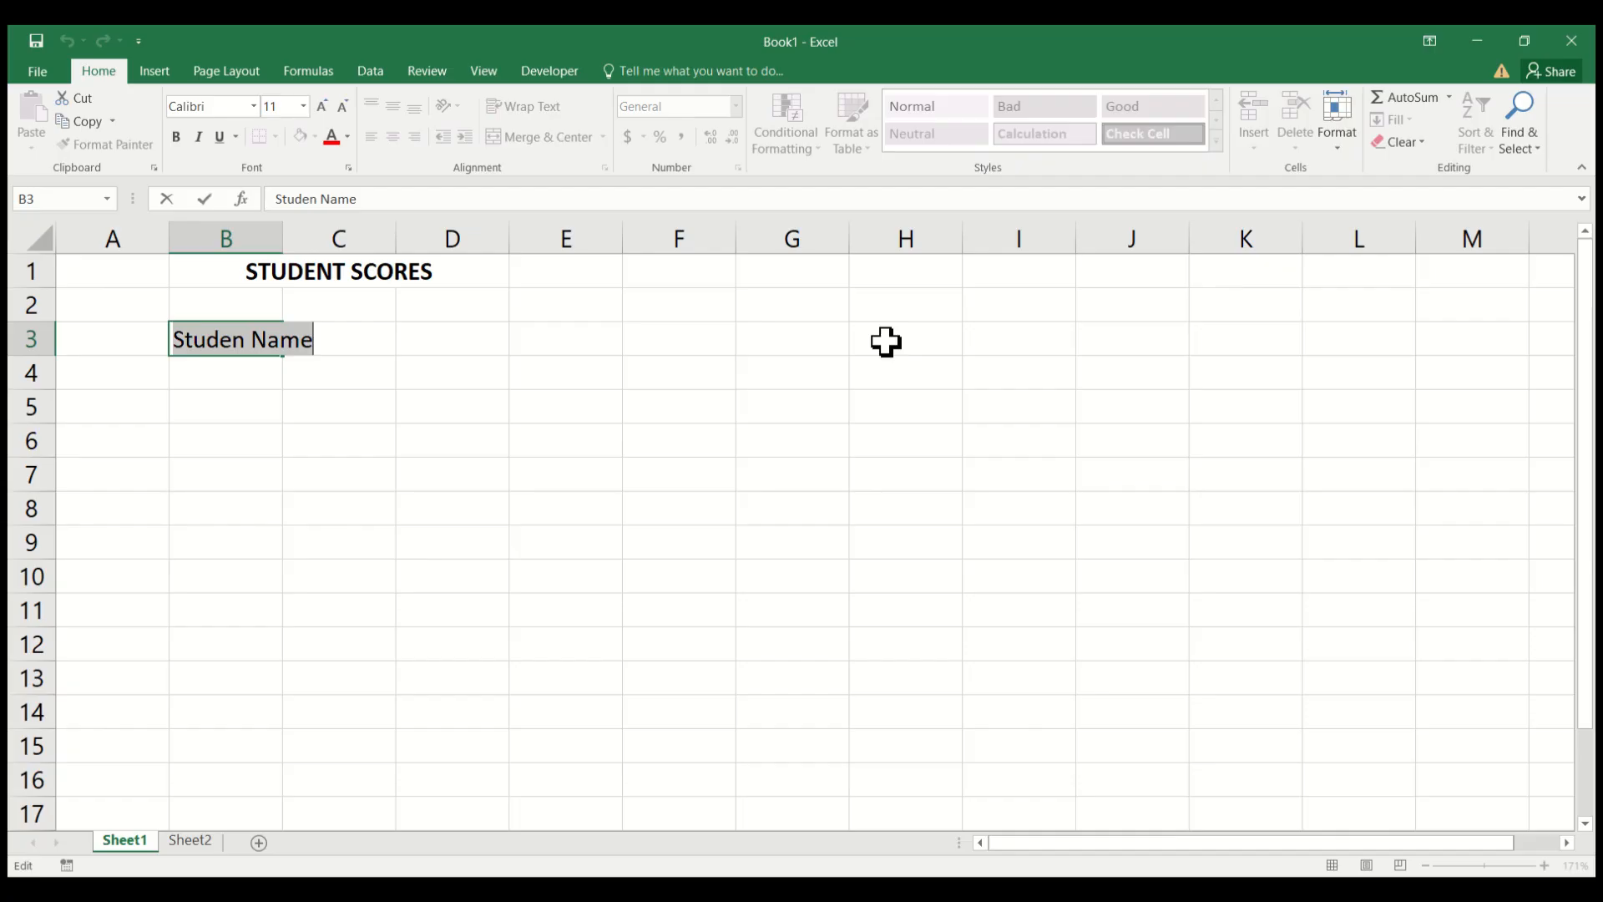
click(184, 344)
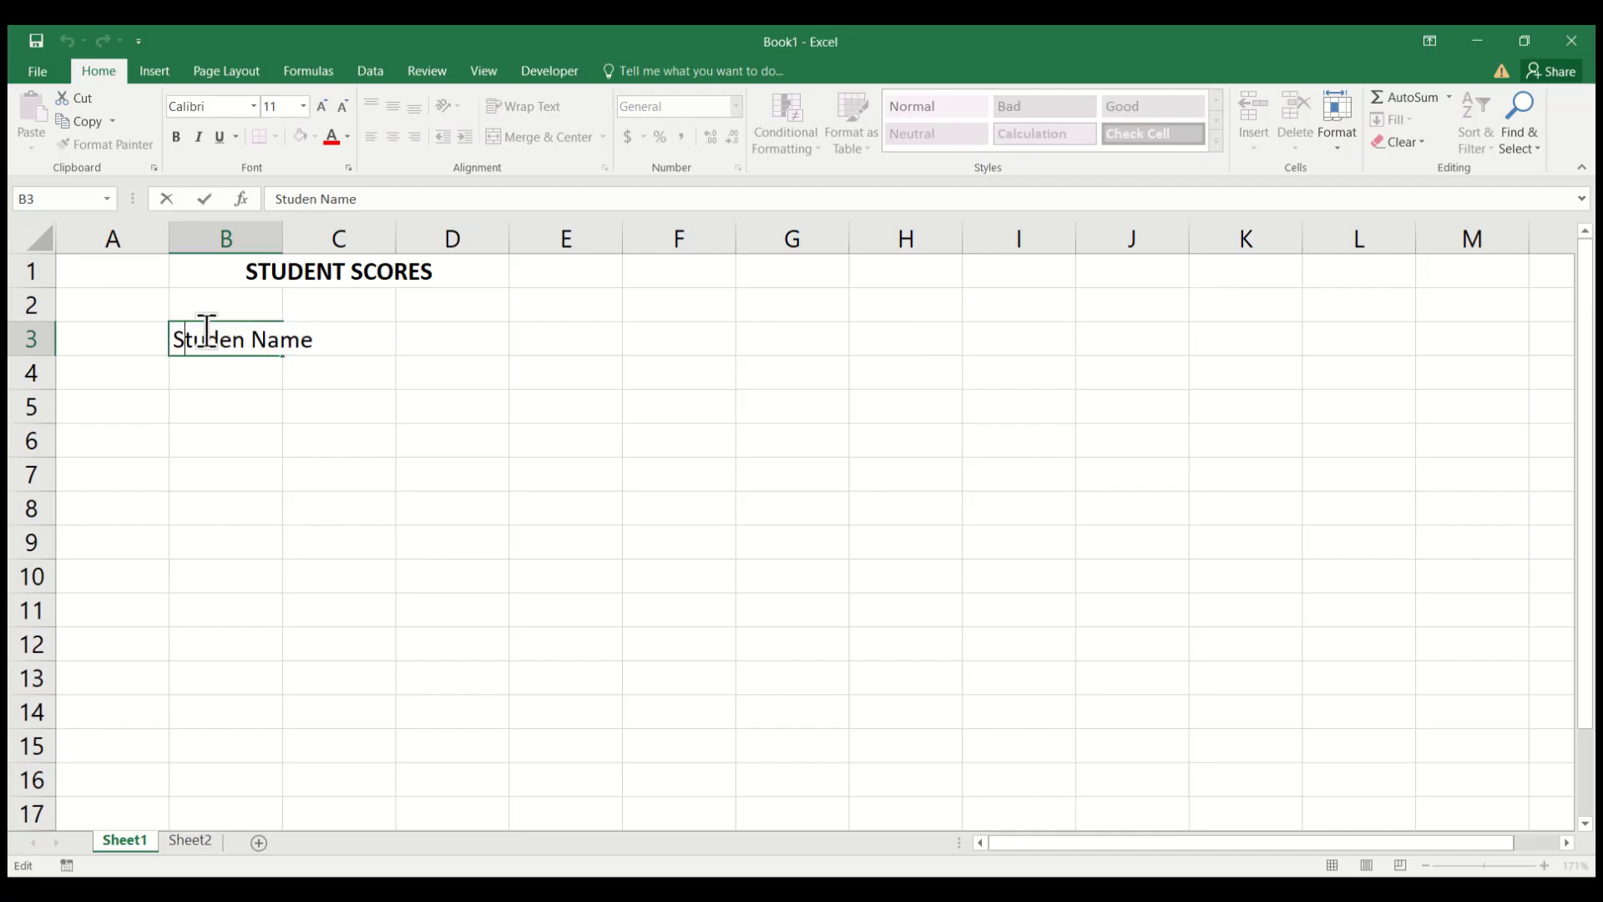
click(207, 332)
click(183, 334)
click(338, 406)
Autofit the width of column B to the heading in cell B3.
click(201, 339)
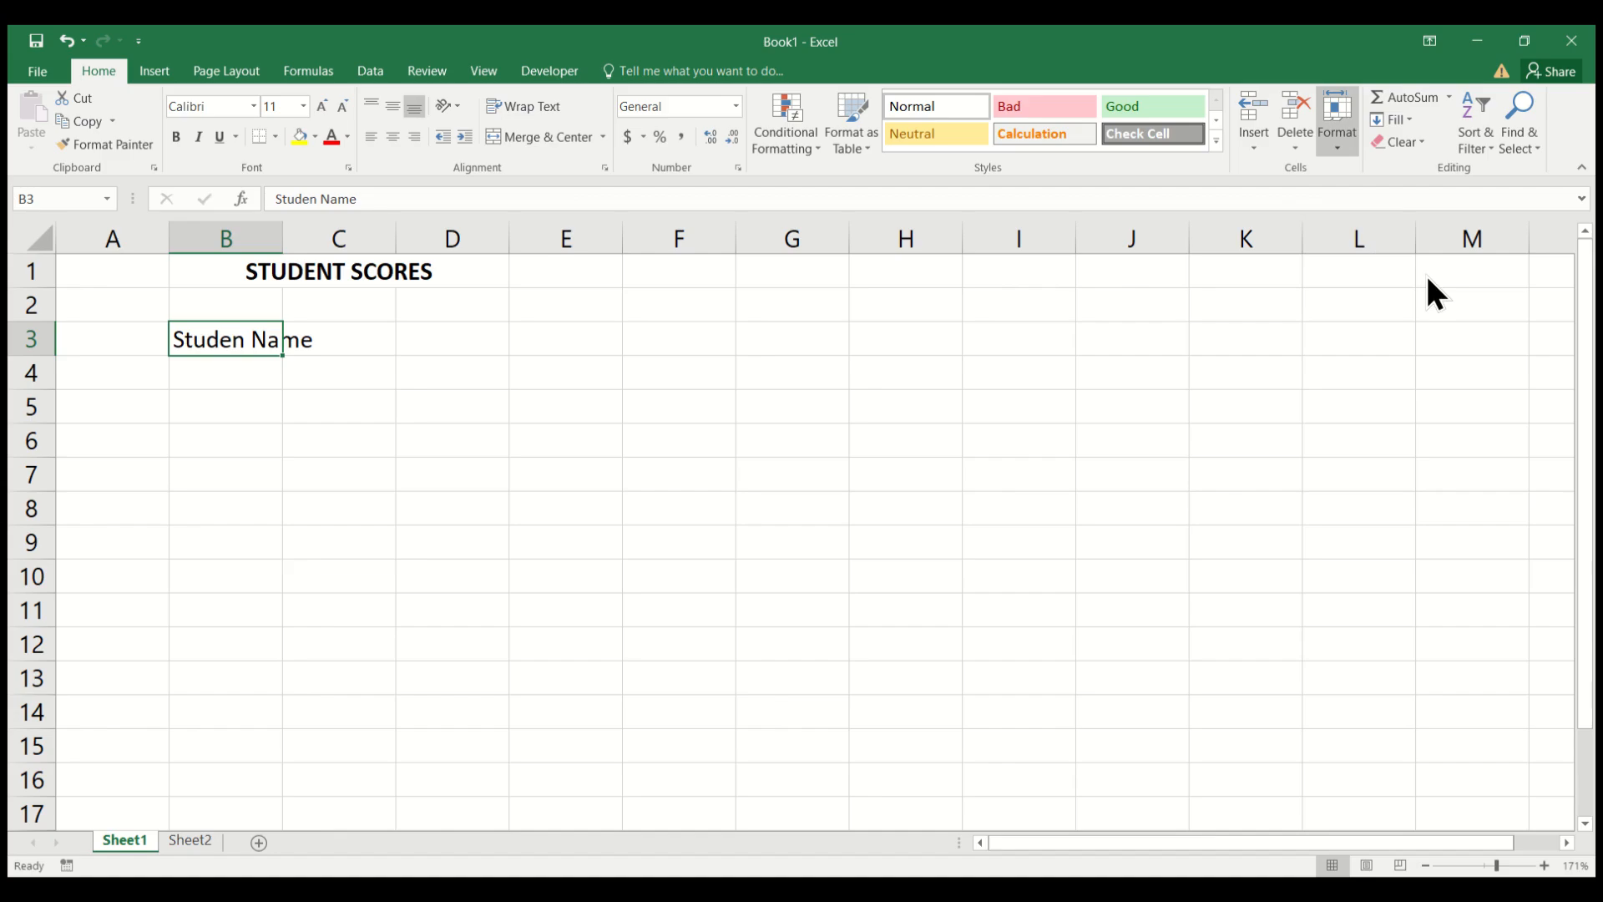
click(639, 360)
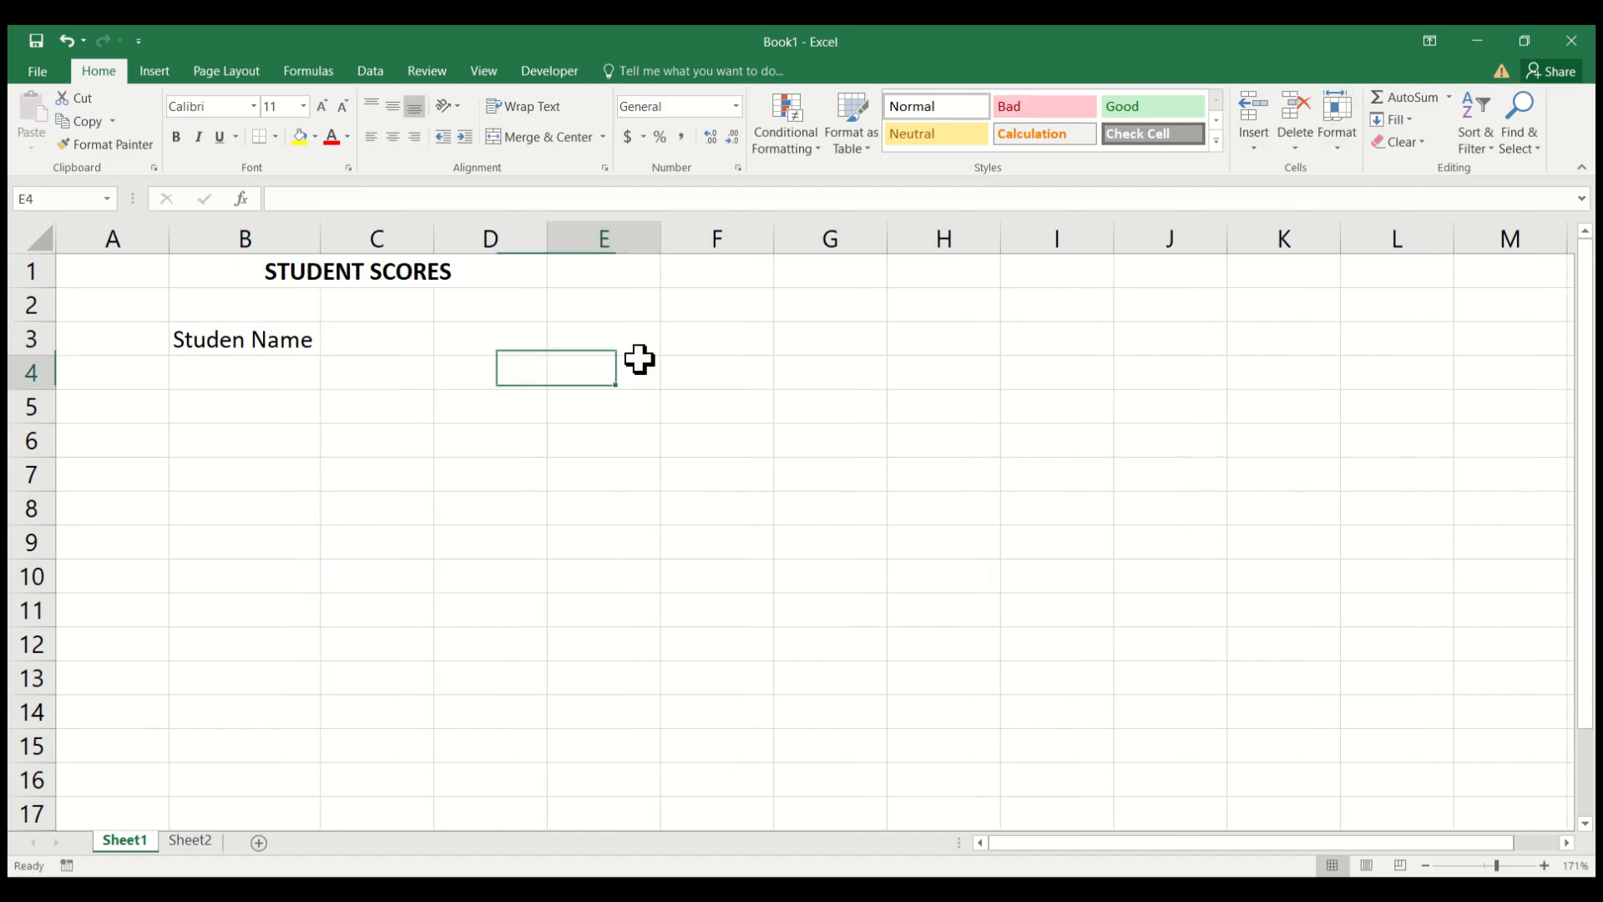
Enter the column heading "Mathematics" in cell C3 and autofit the width of column C to it.
click(365, 338)
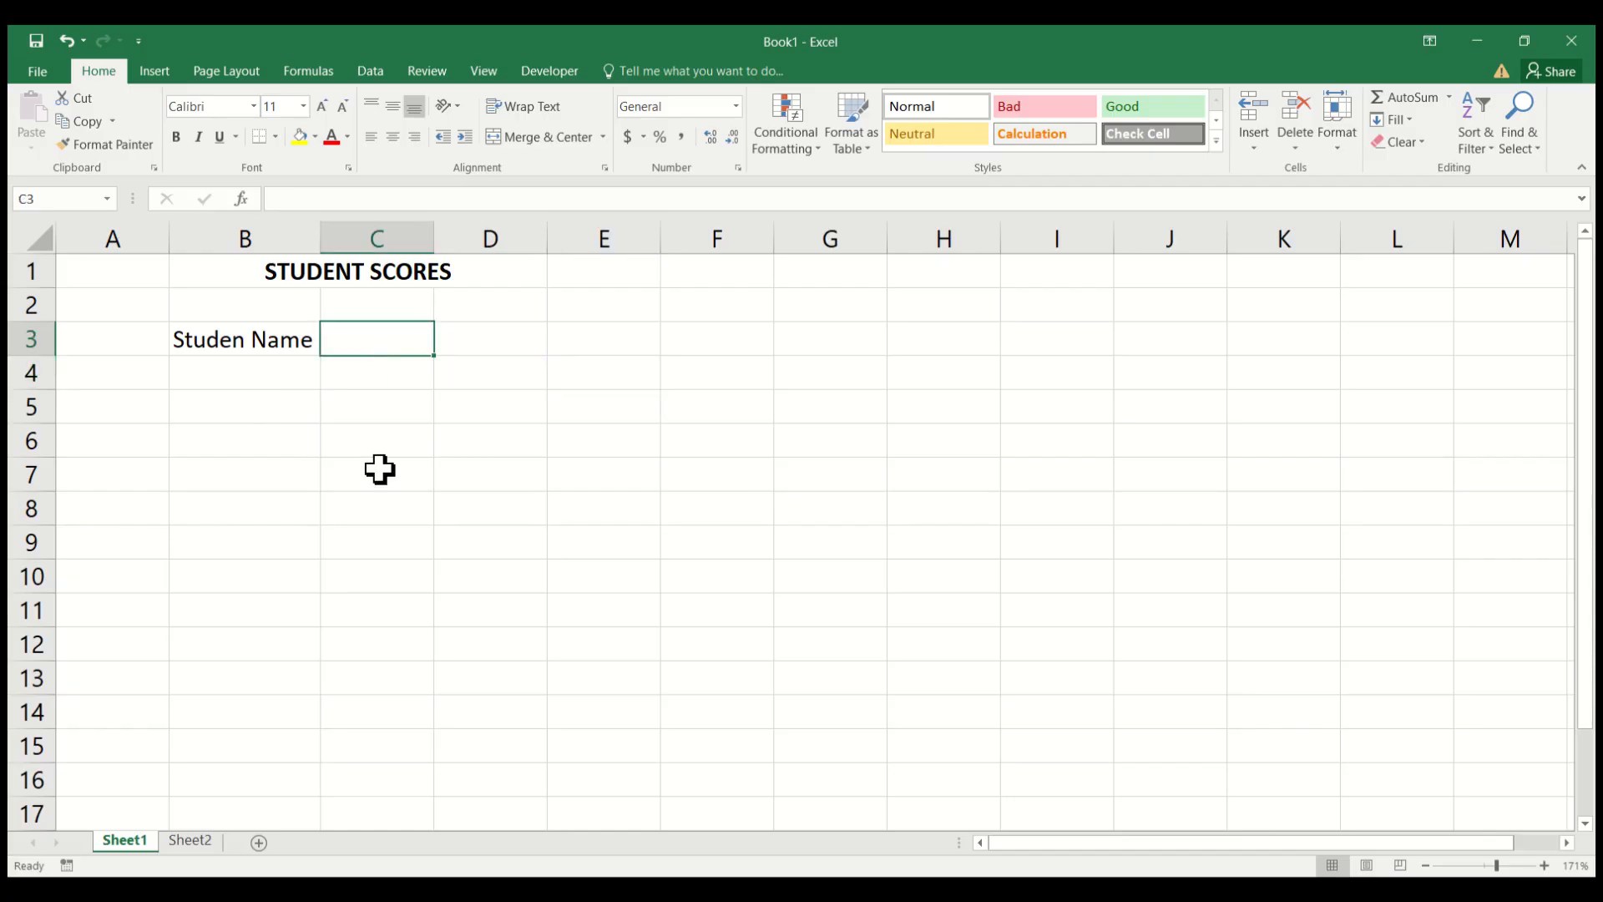
text(Ma)
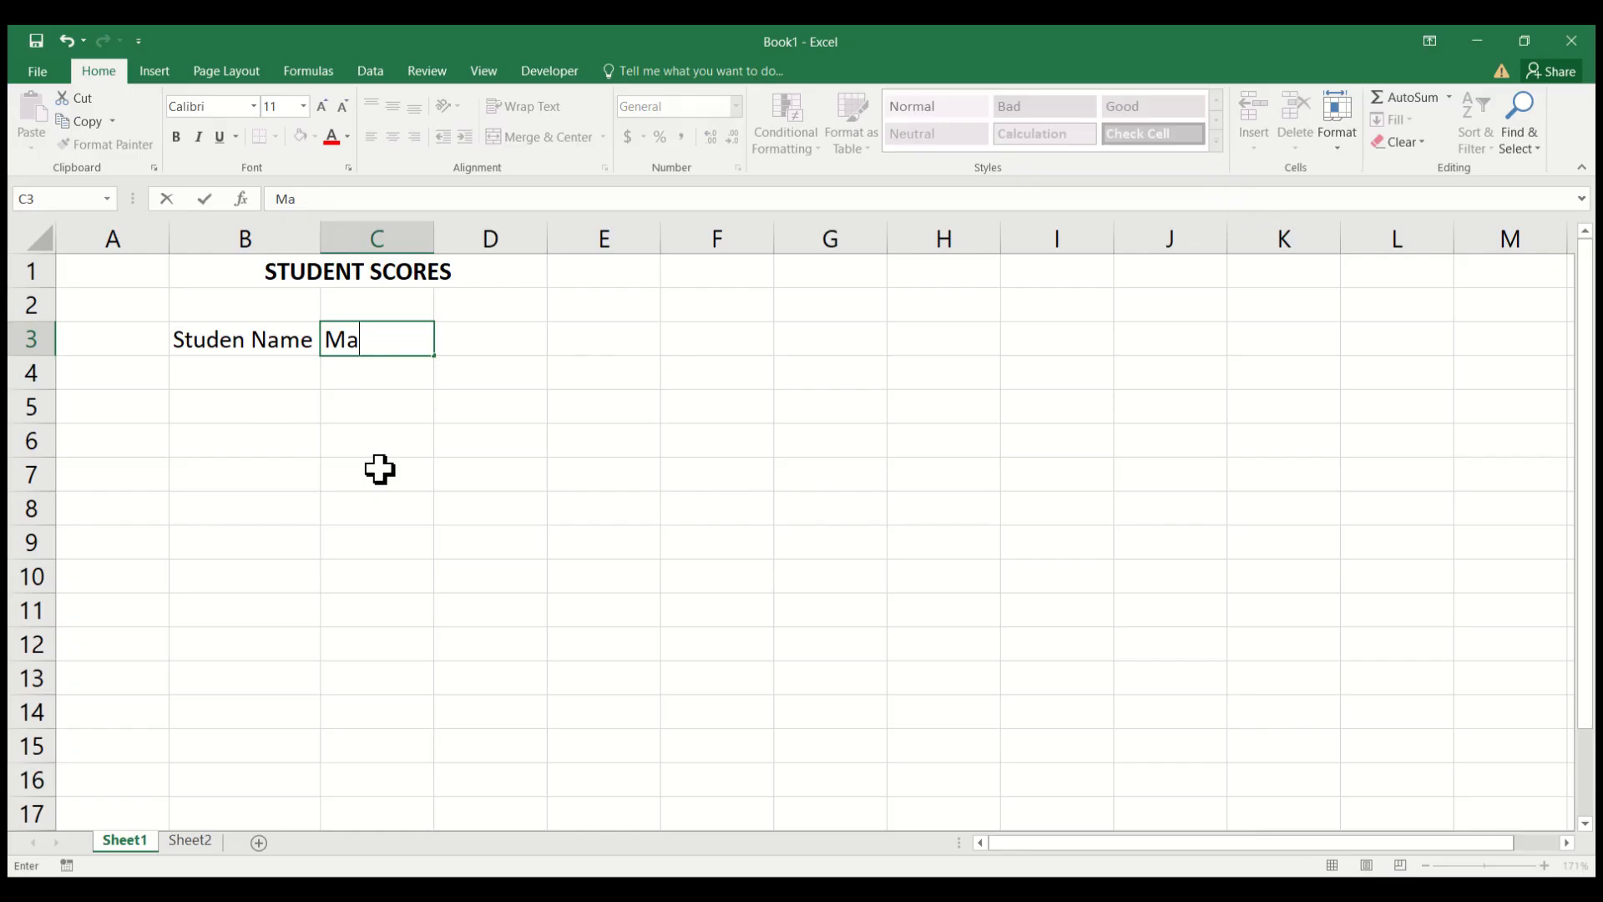
text(themat)
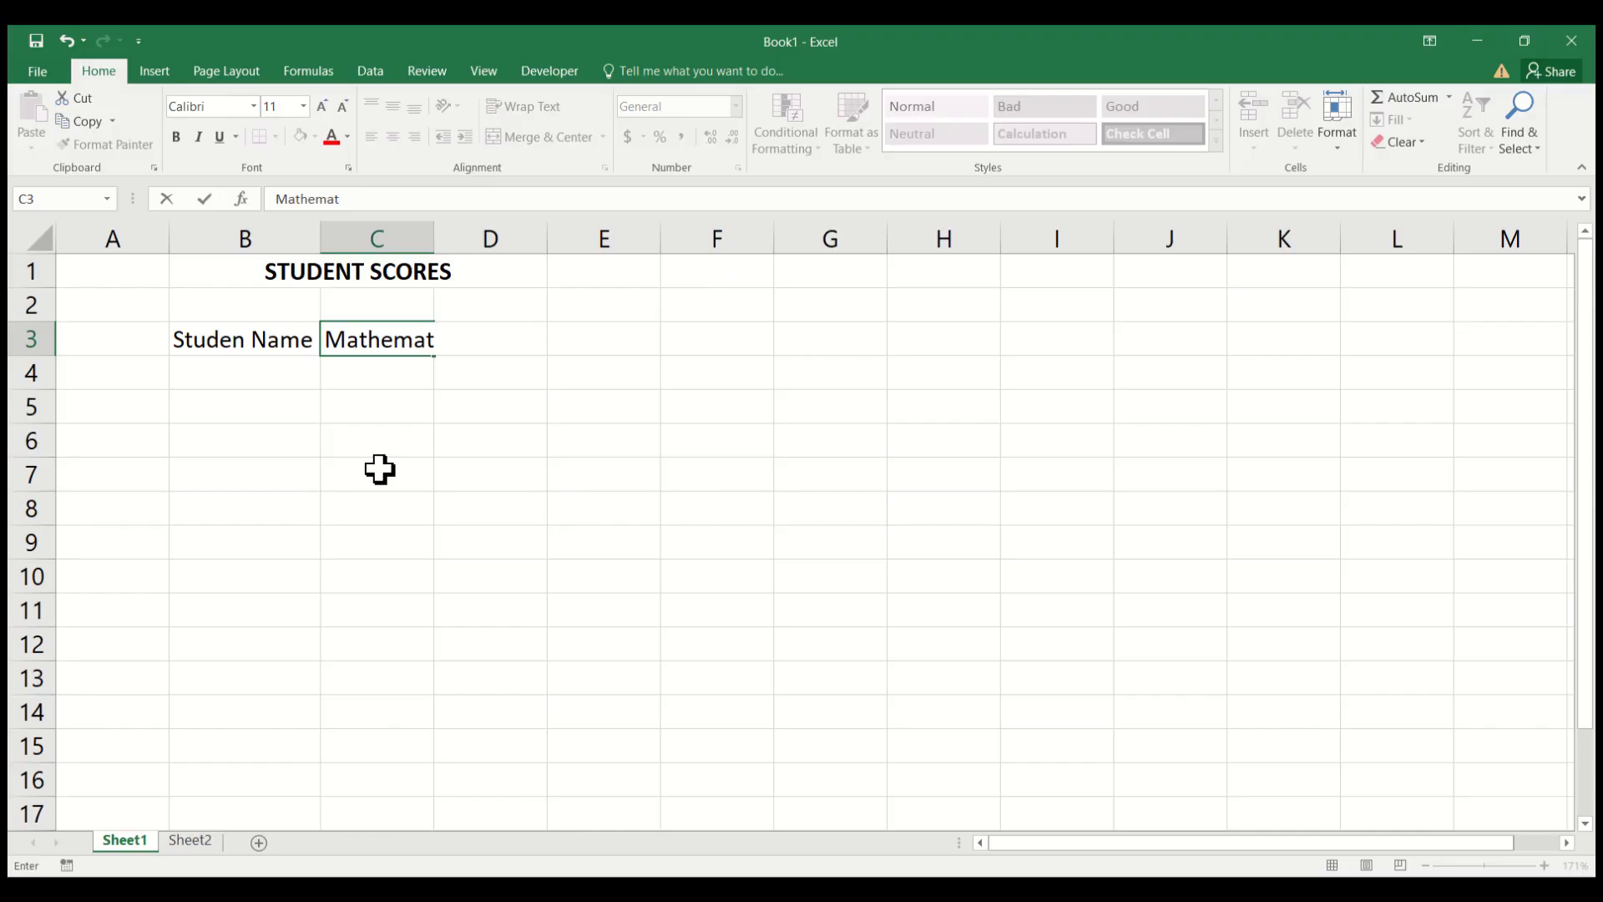
text(ics)
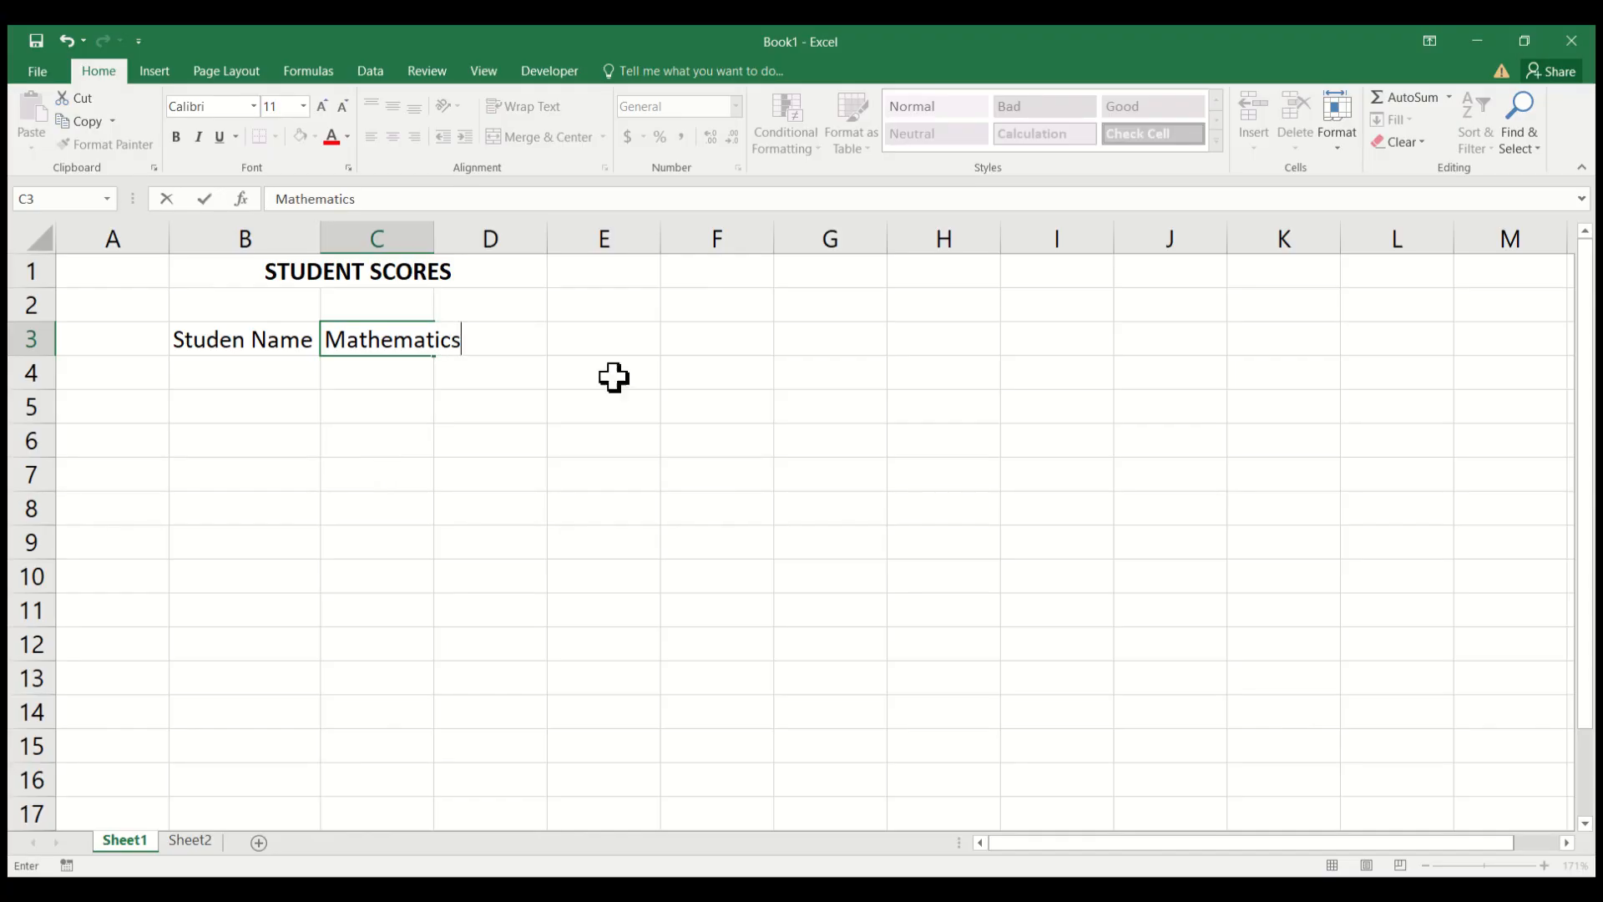
click(624, 405)
click(386, 343)
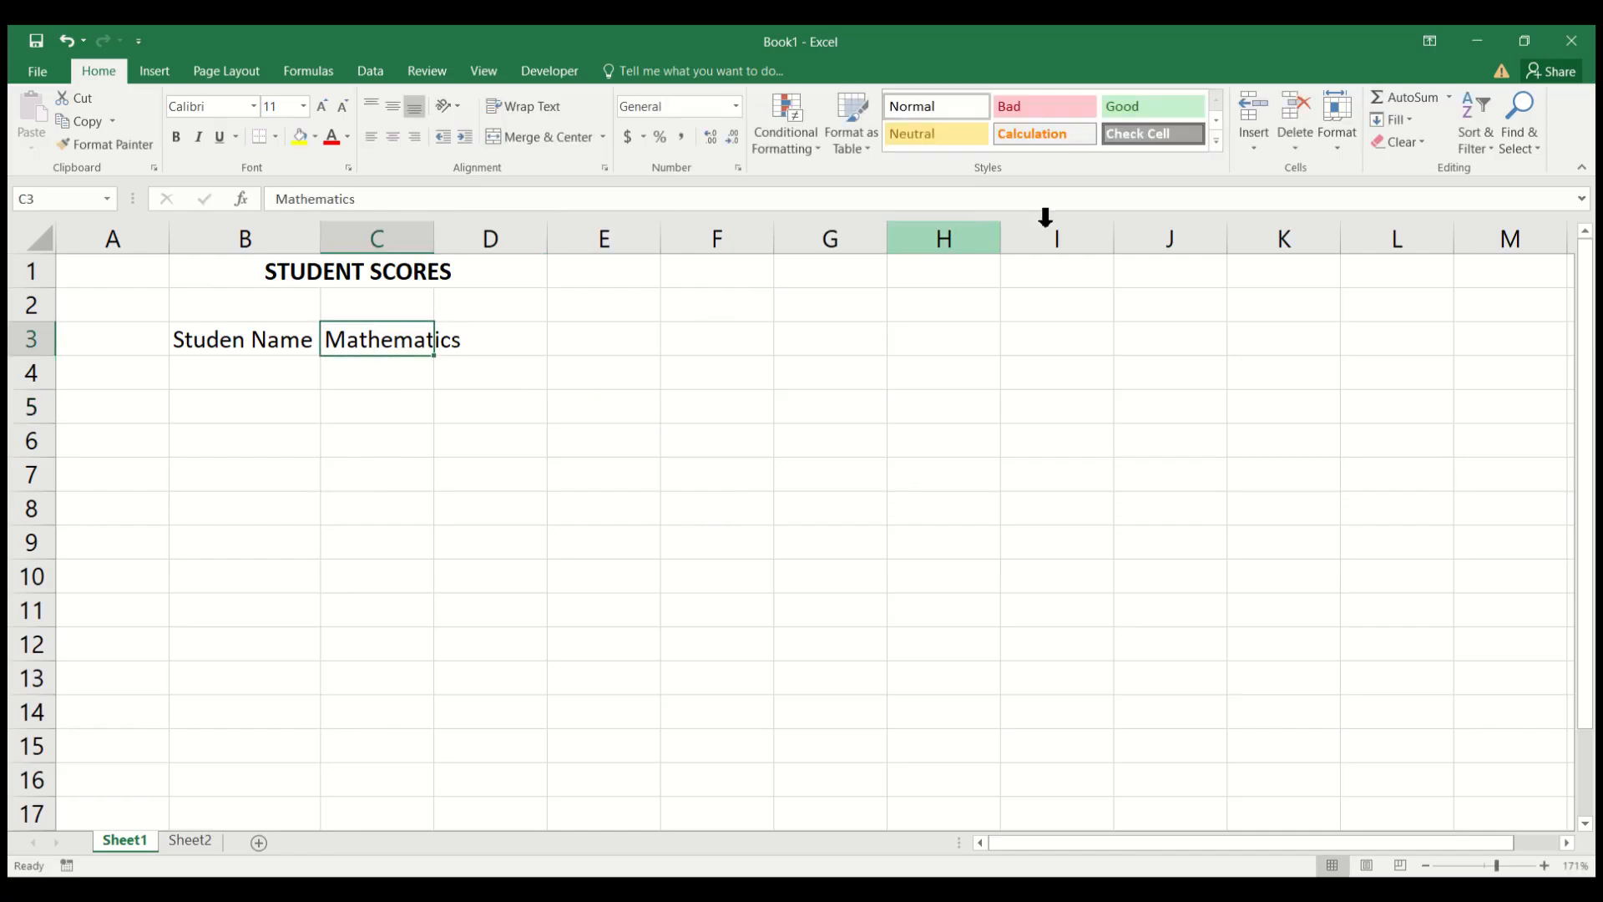
click(1339, 142)
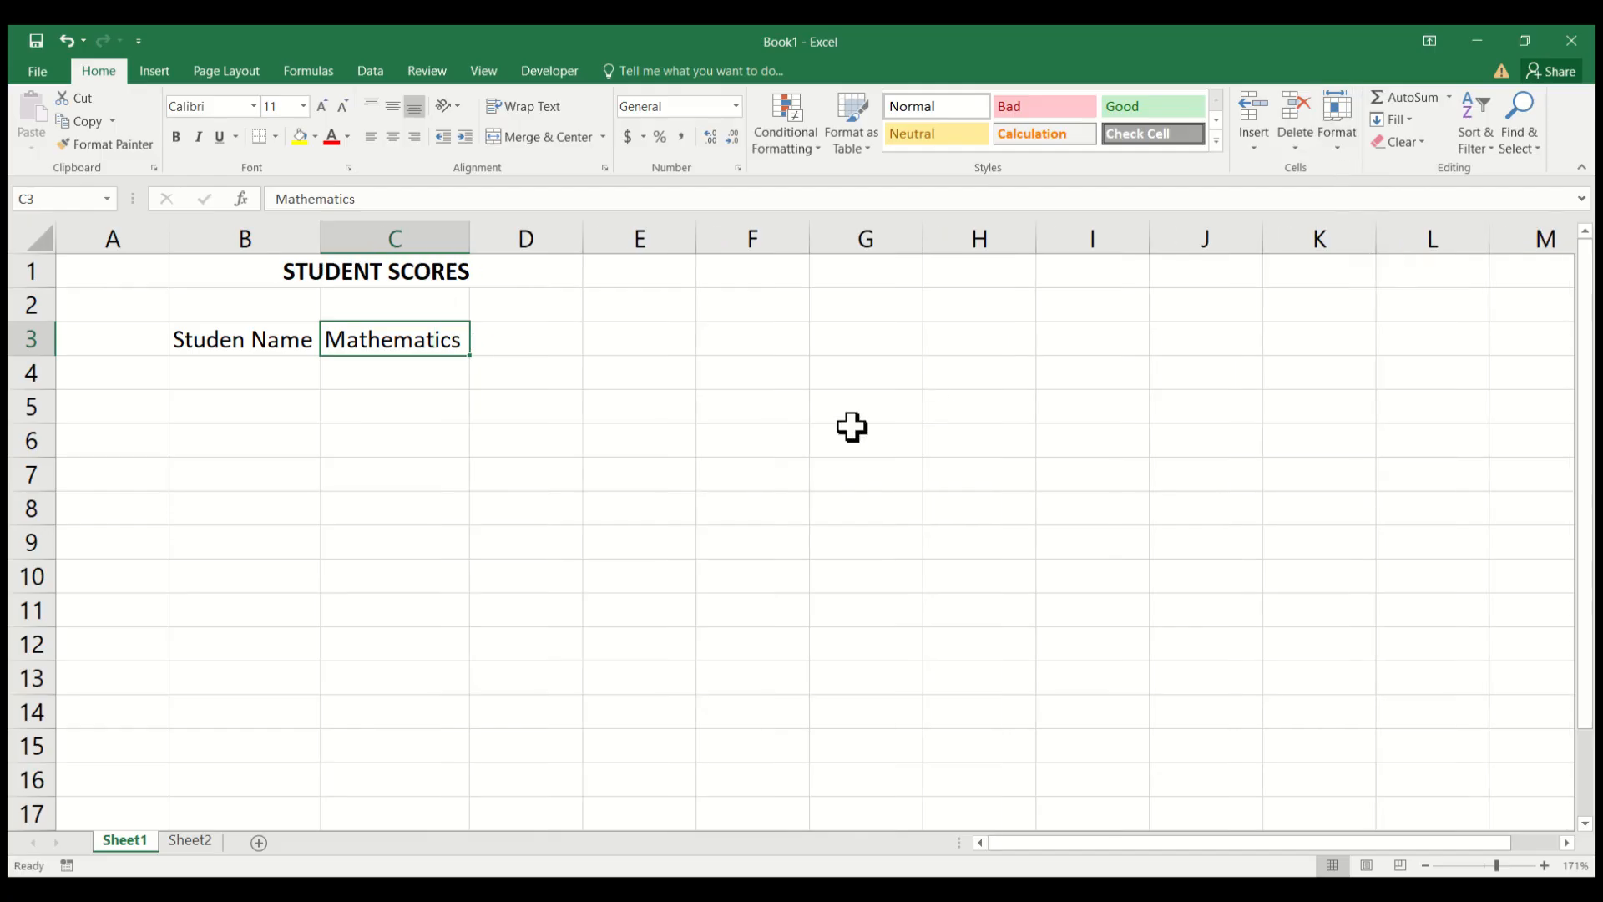
Enter the column heading "English" in cell D3.
click(520, 339)
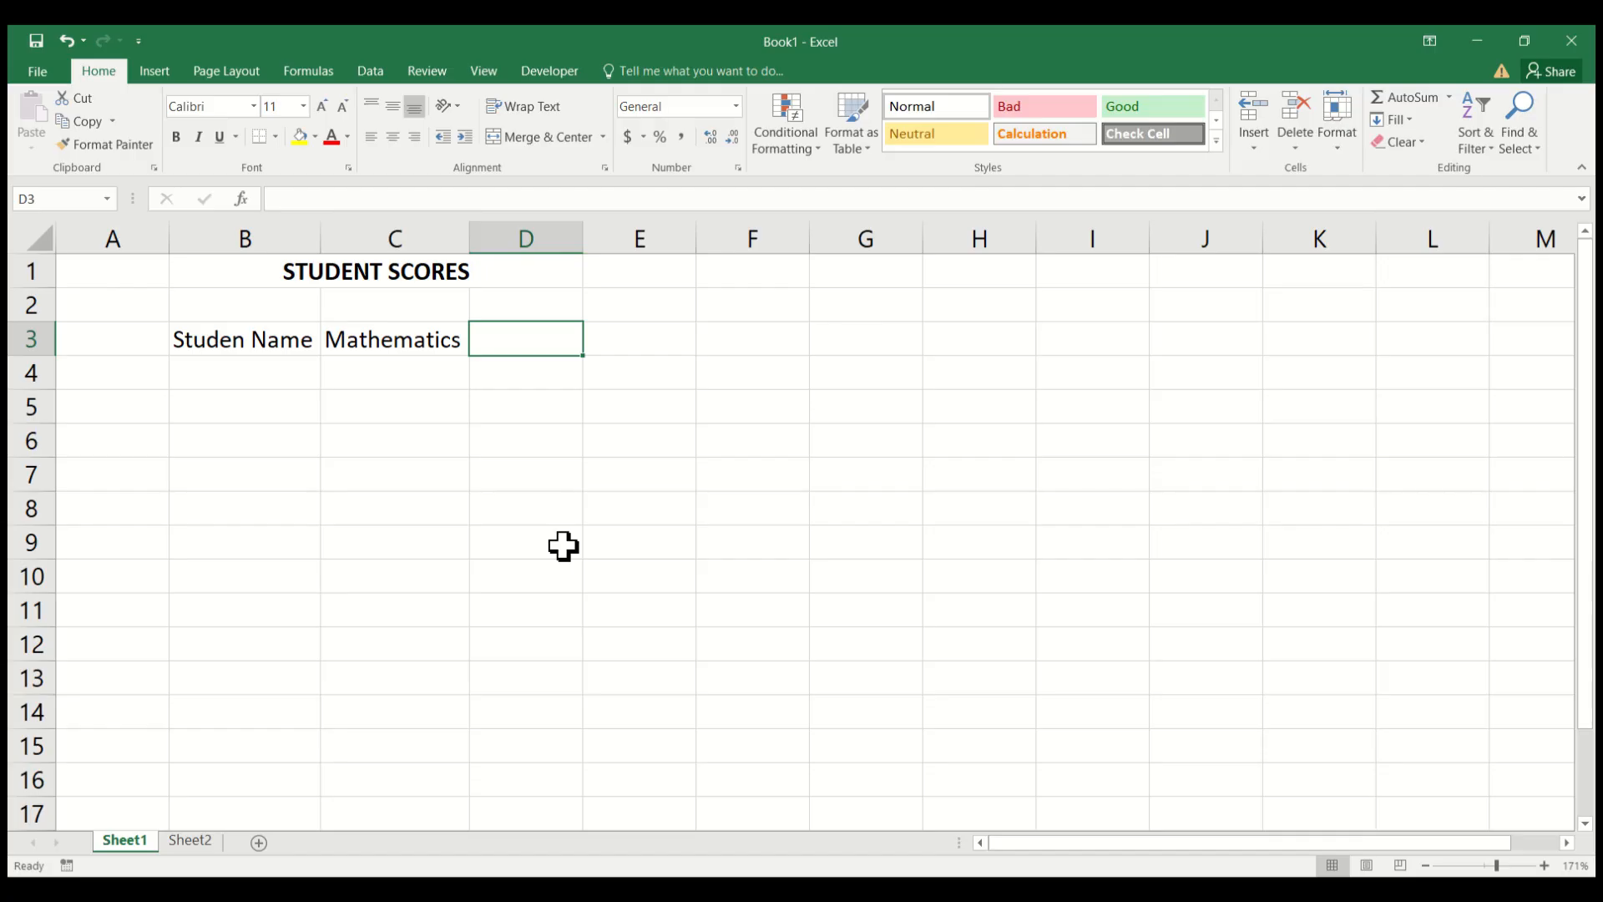
text(E)
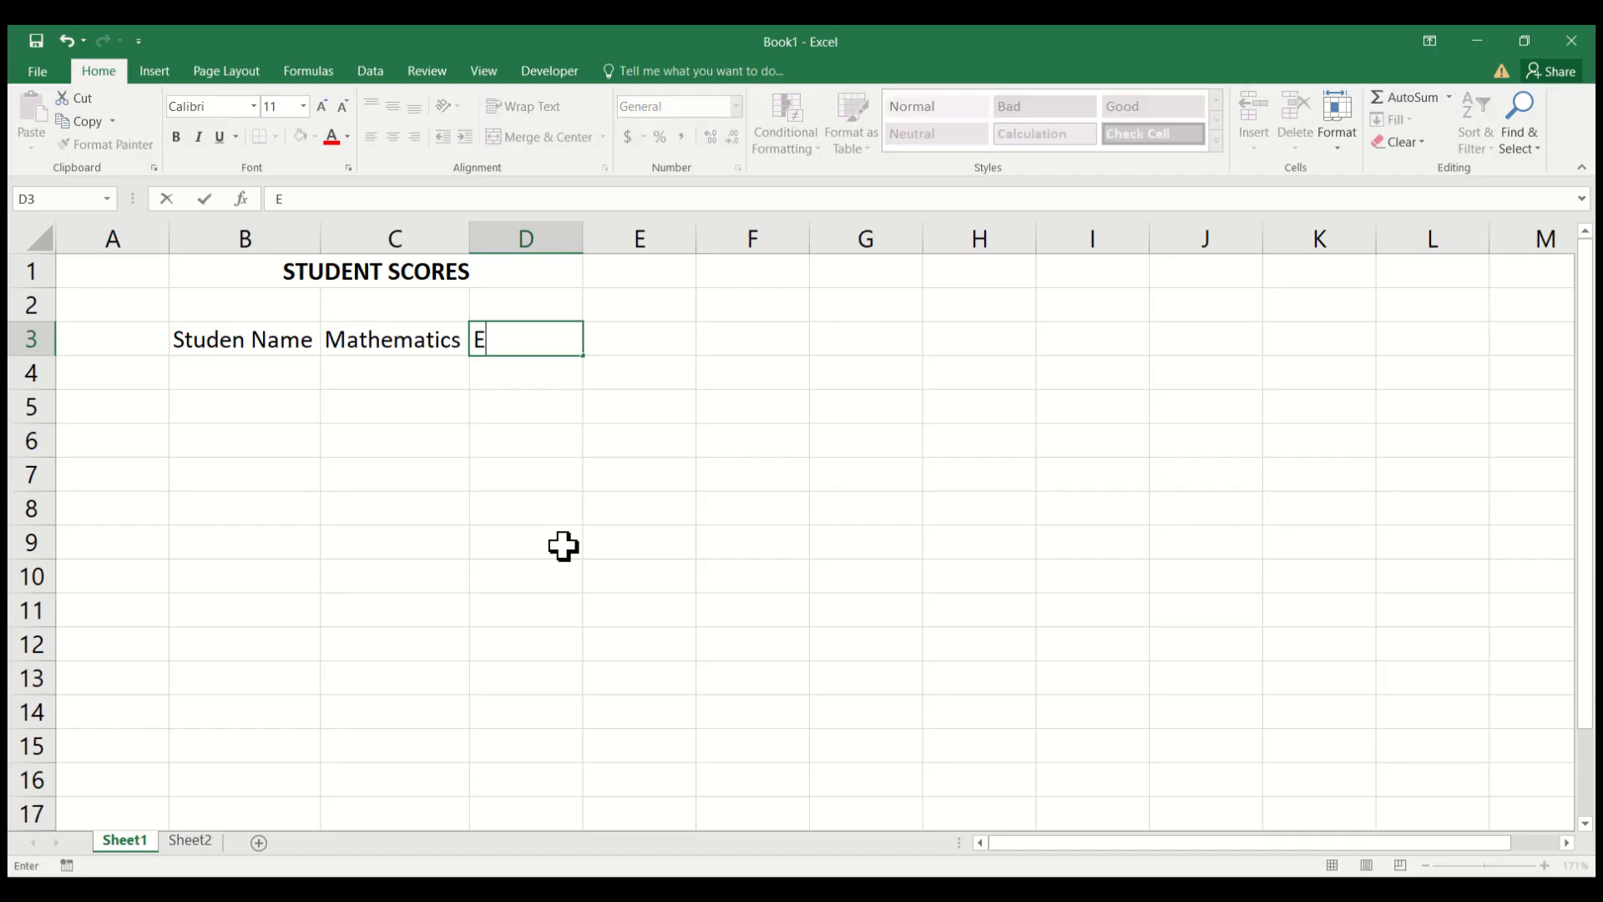
text(nglish)
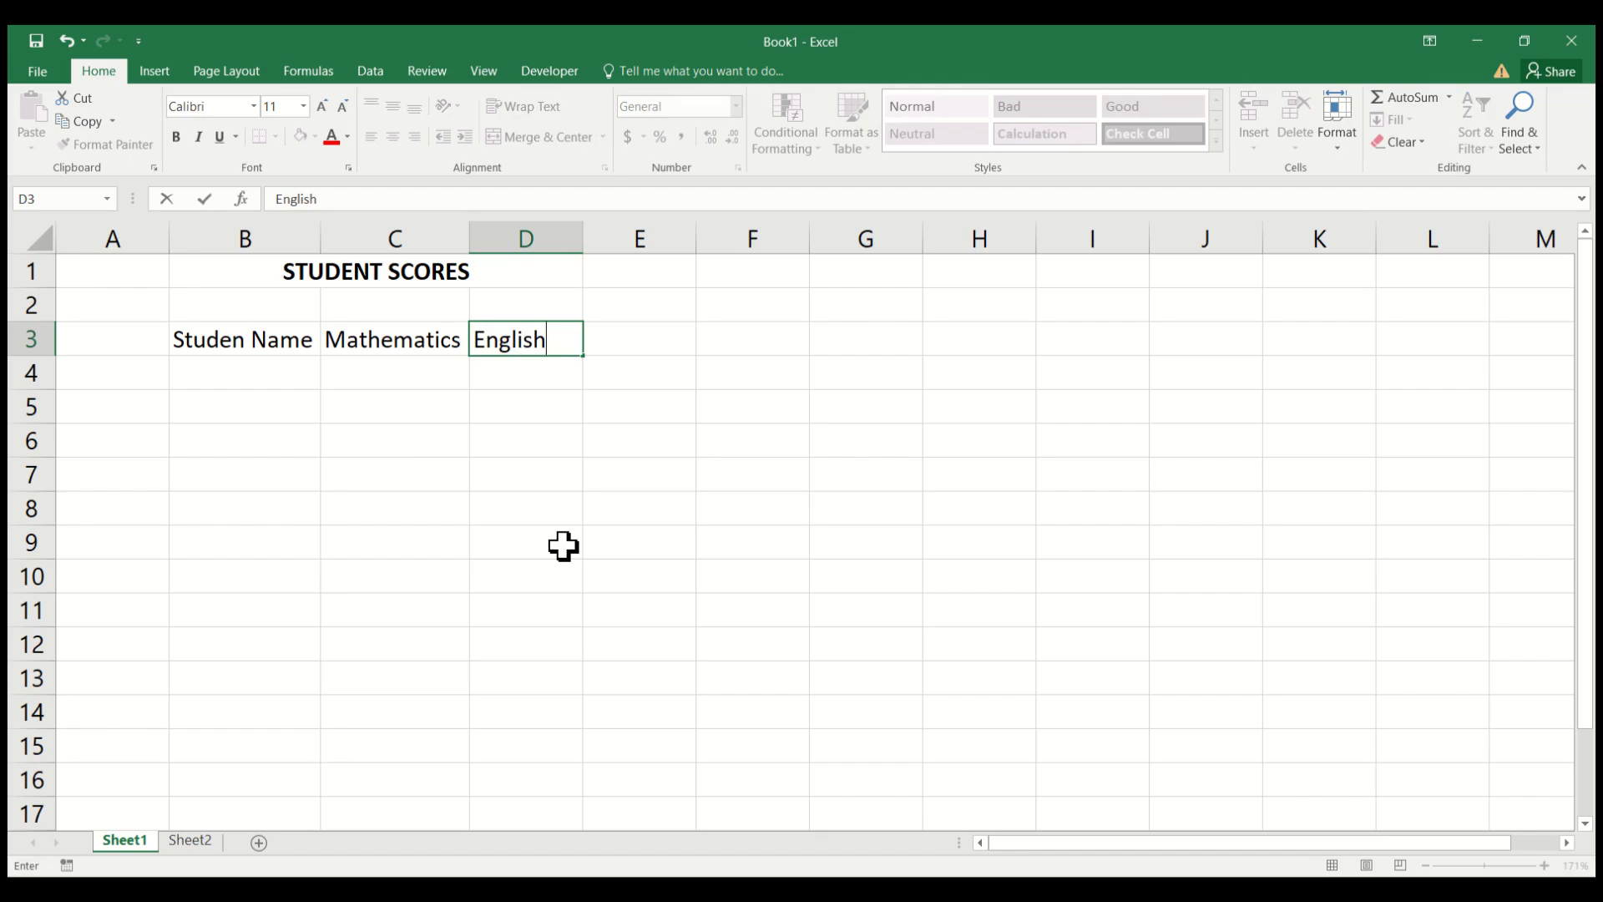
click(702, 377)
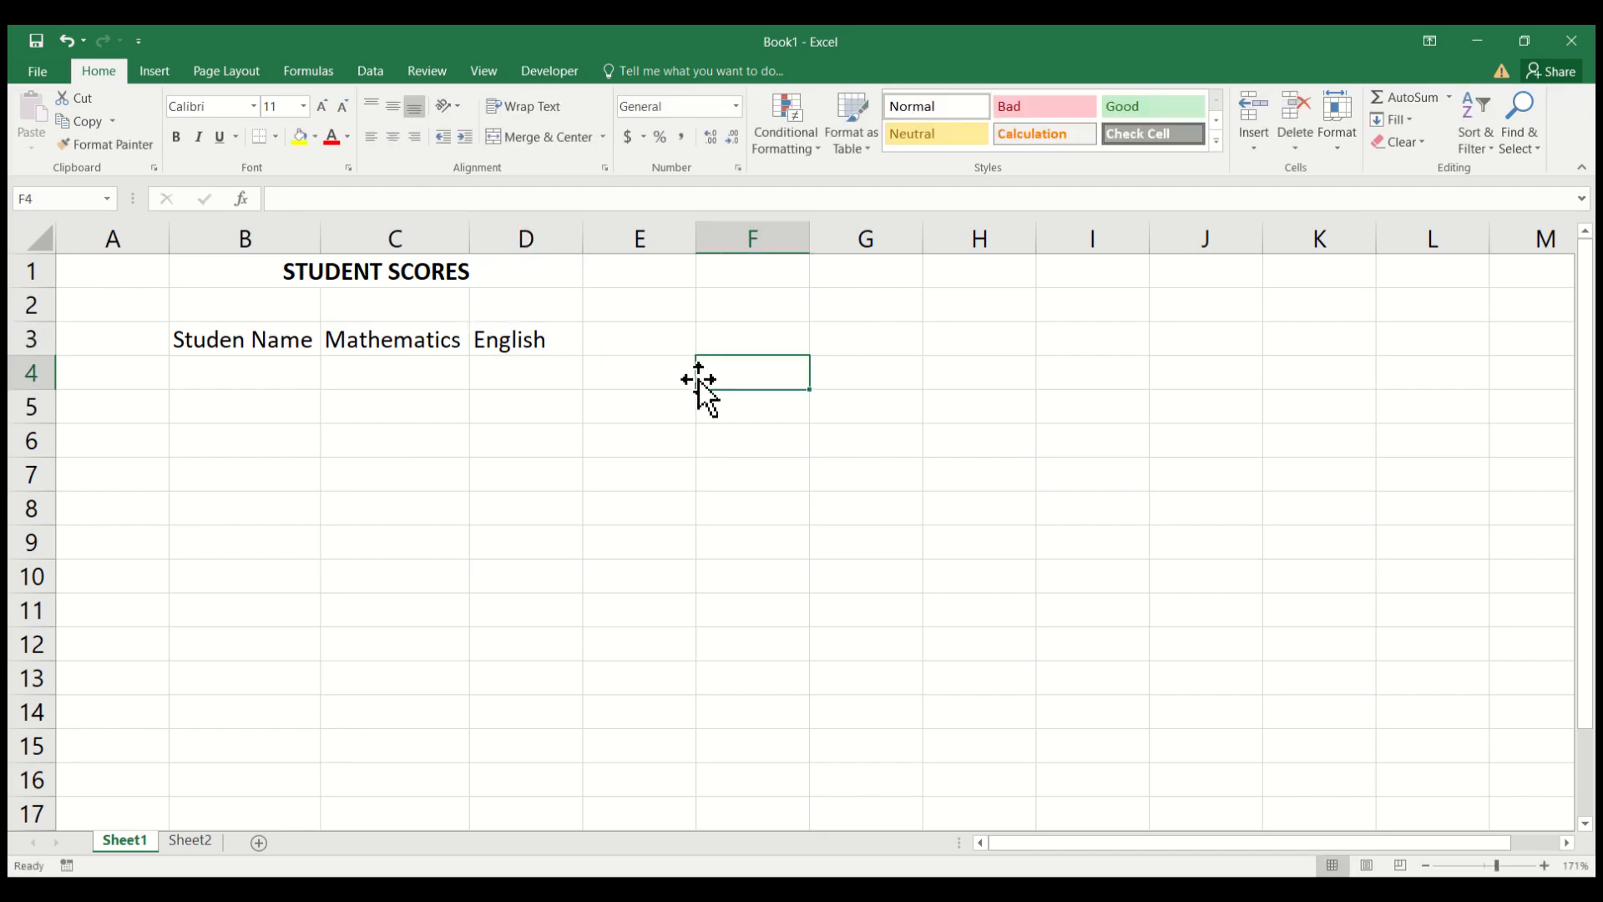
Enter the first three students' names in cells B4 to B6 under the student name heading.
click(215, 374)
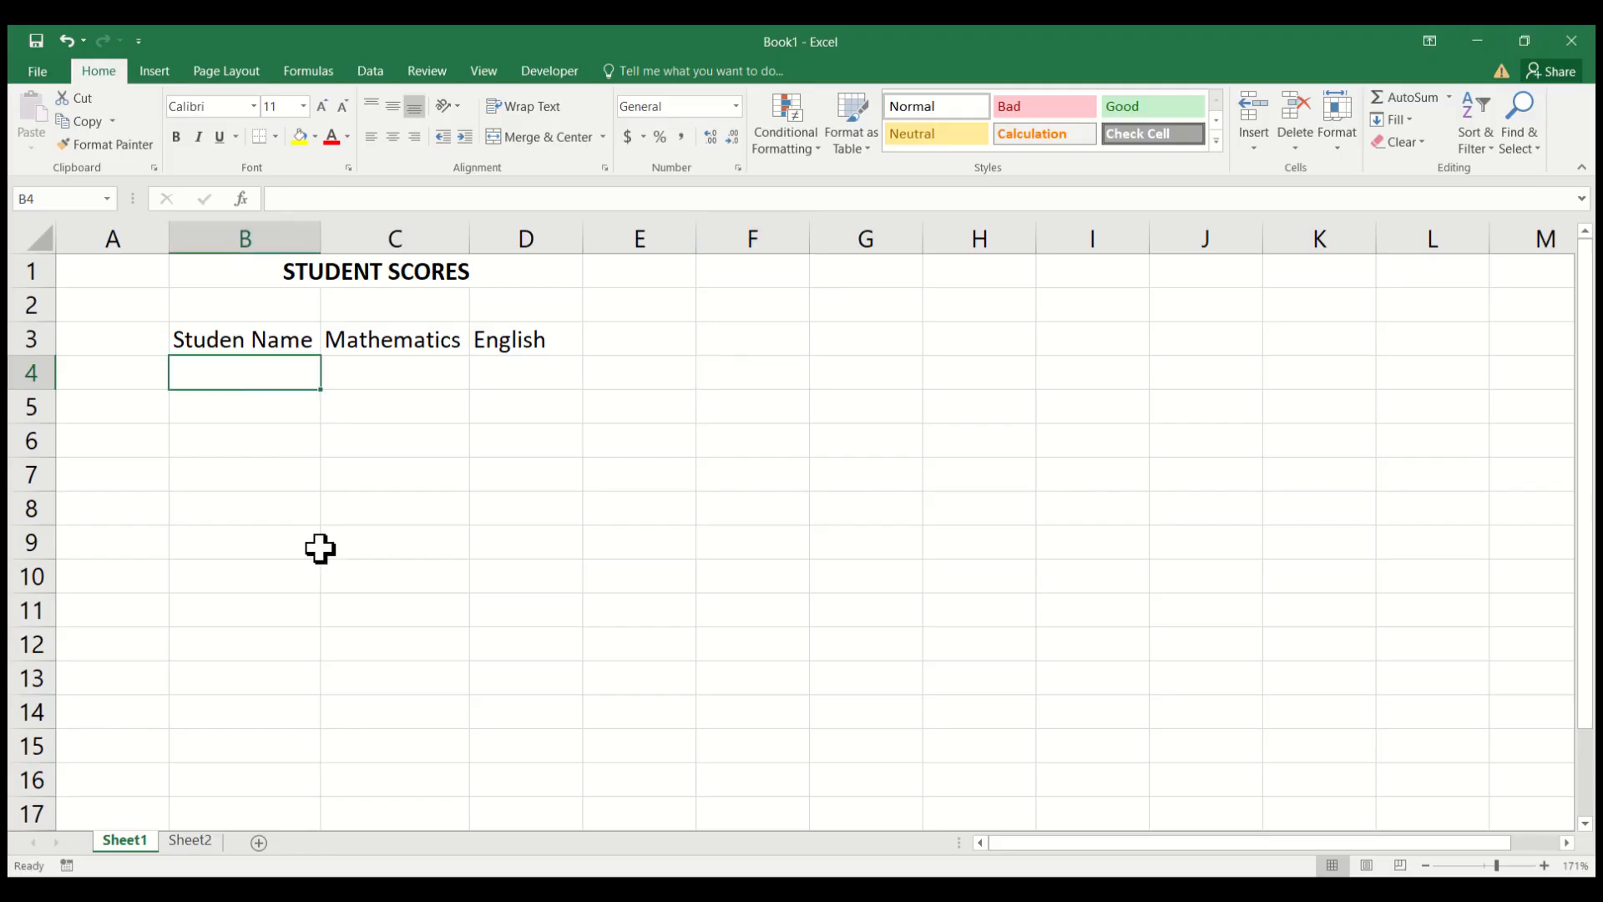
text(JO)
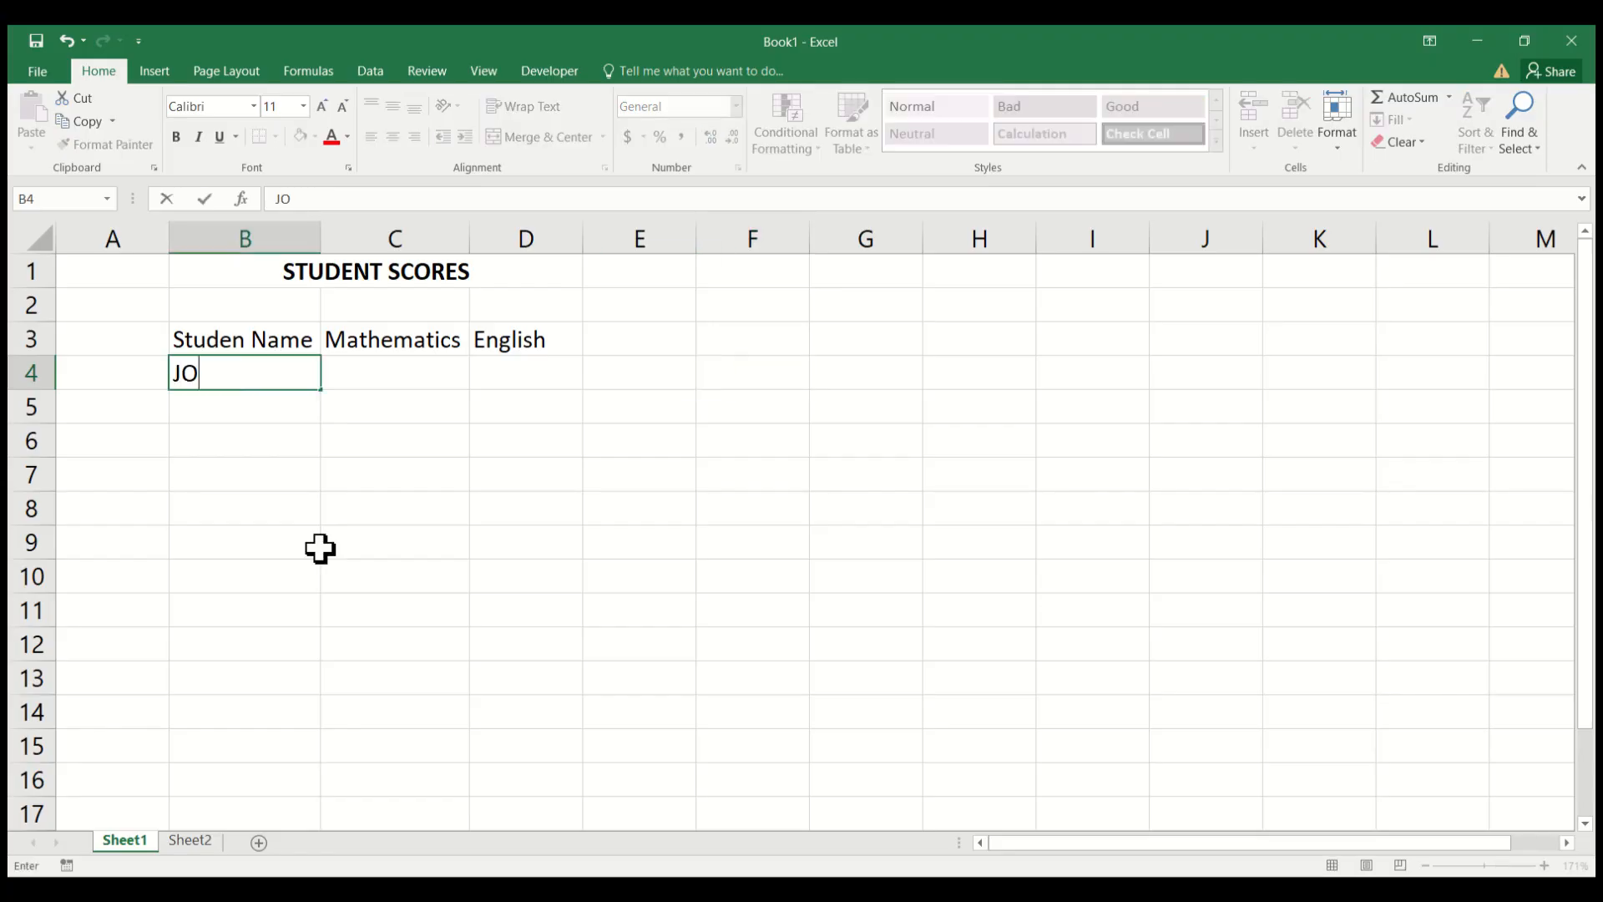
text(HN)
key(Return)
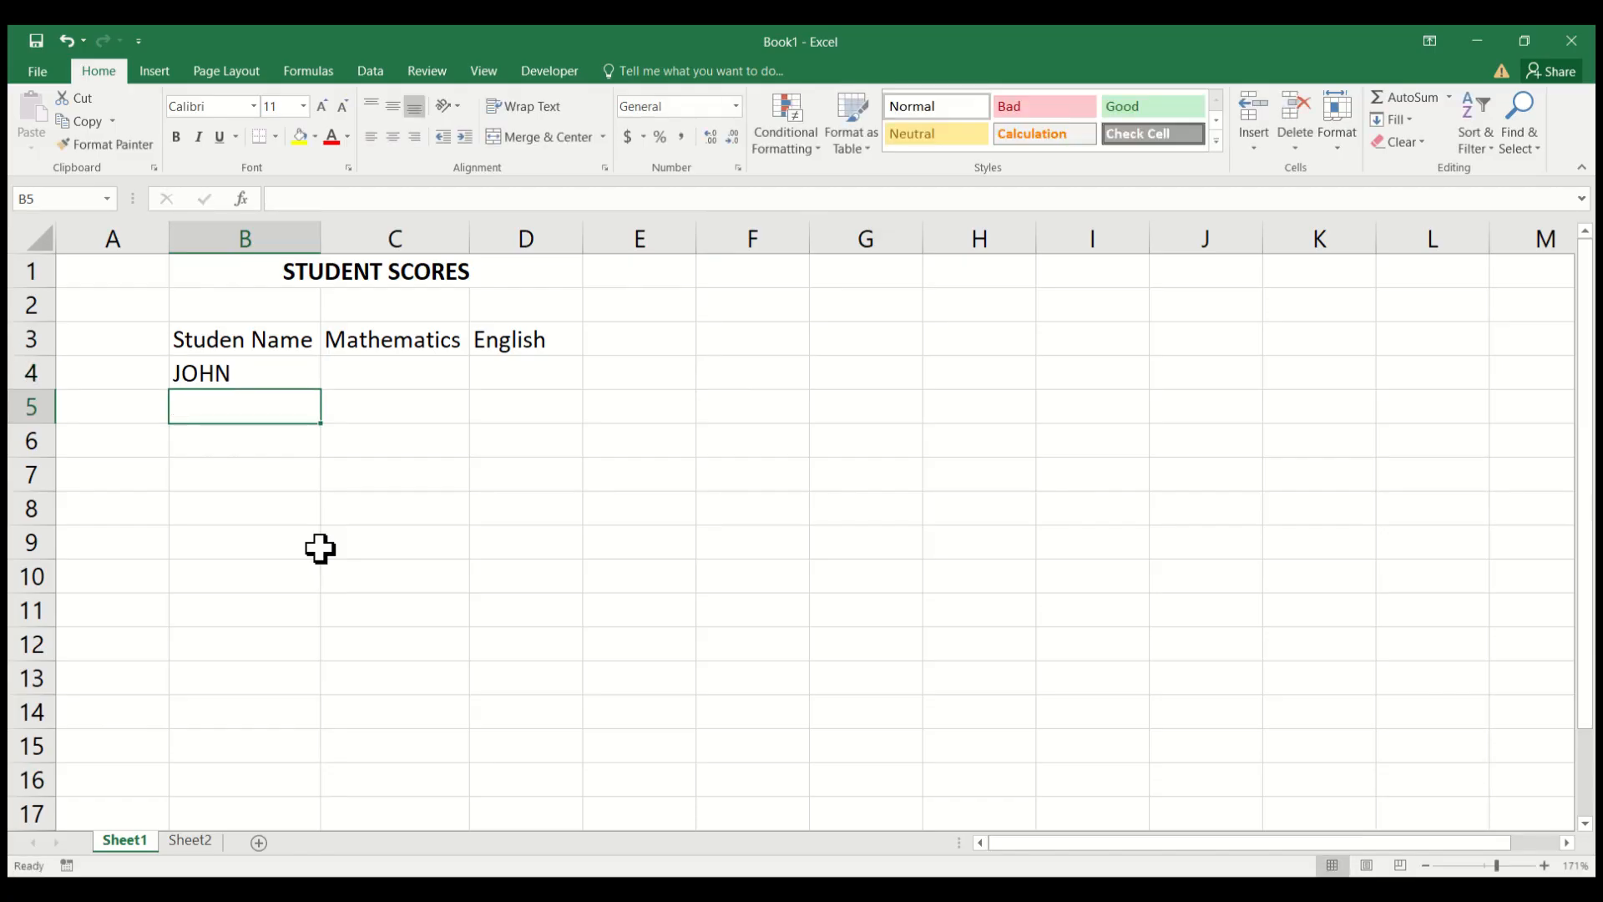
text(TO)
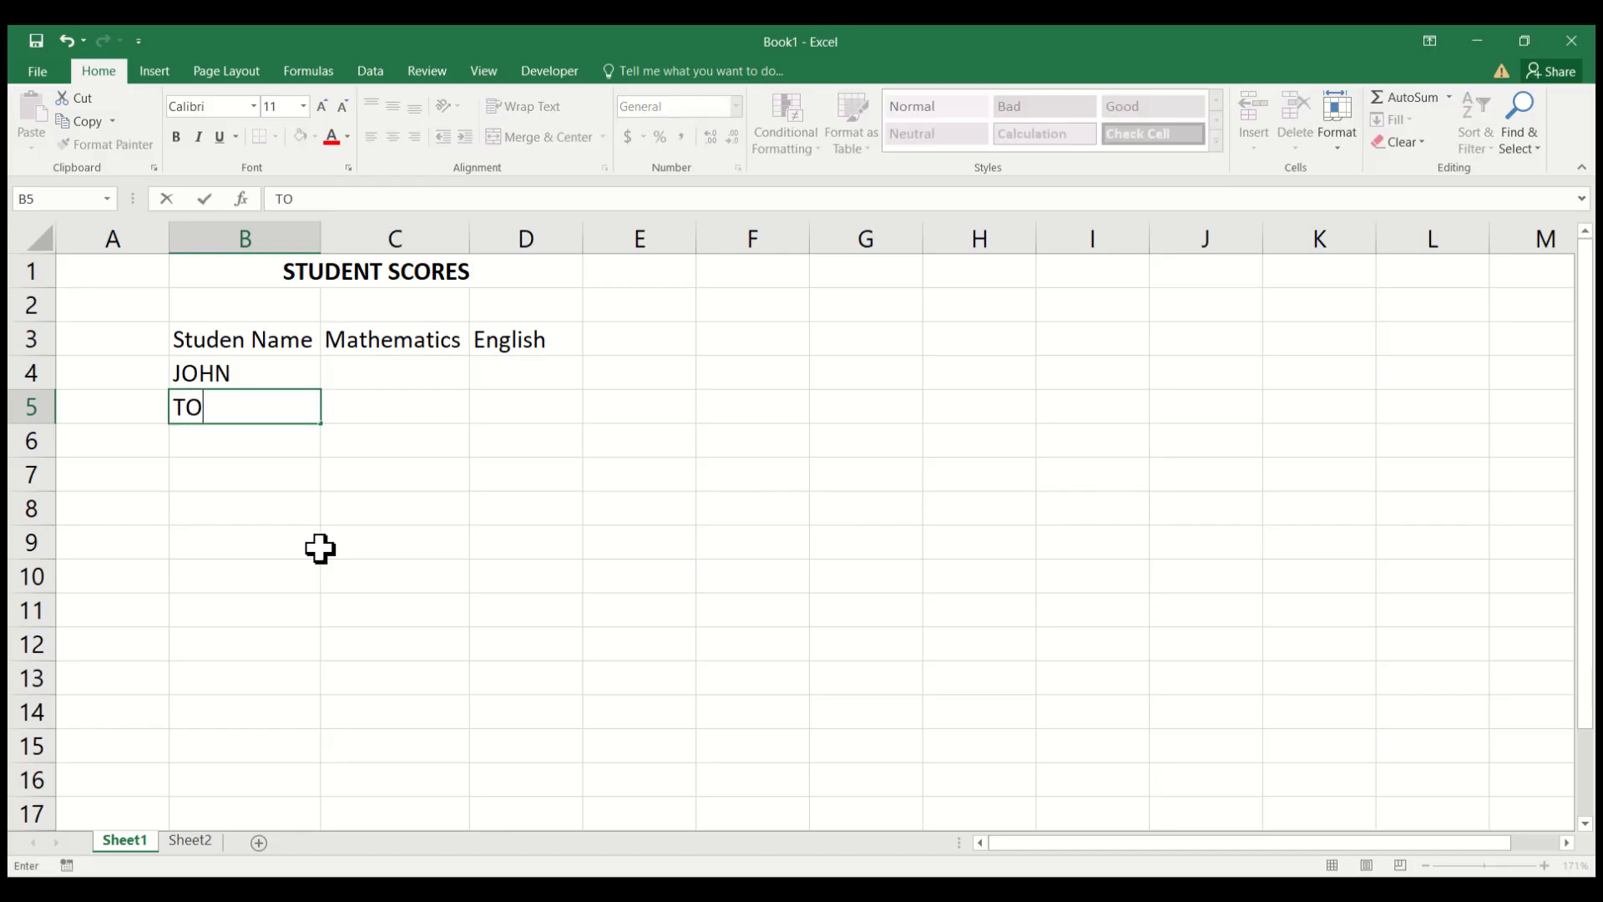
text(MIWA)
key(Return)
text(DEB)
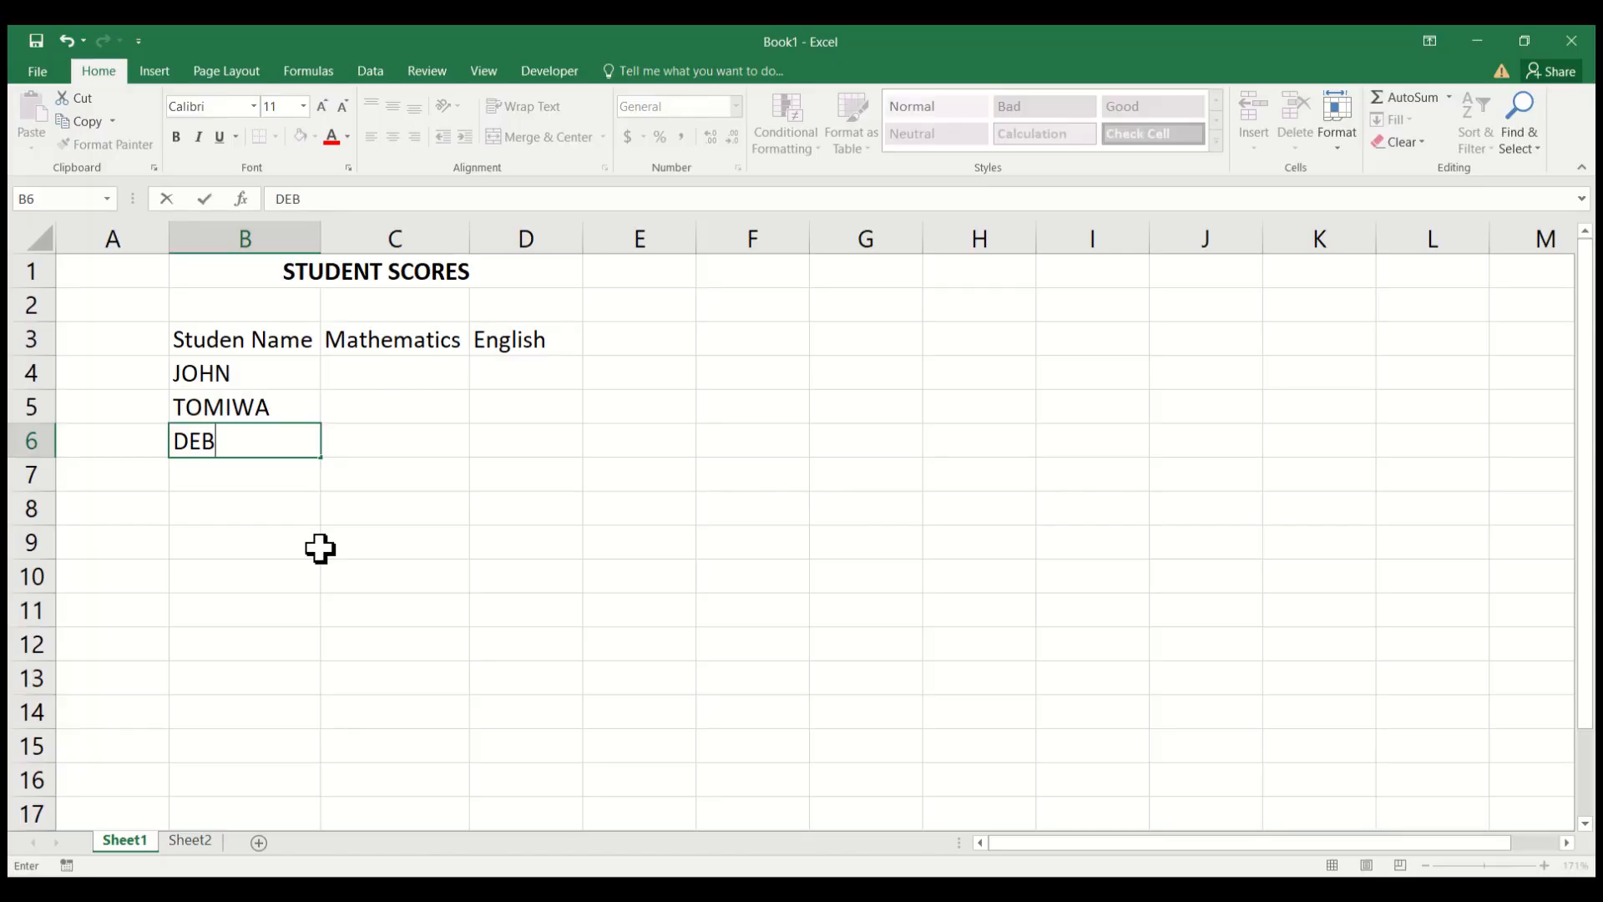
text(ORAH)
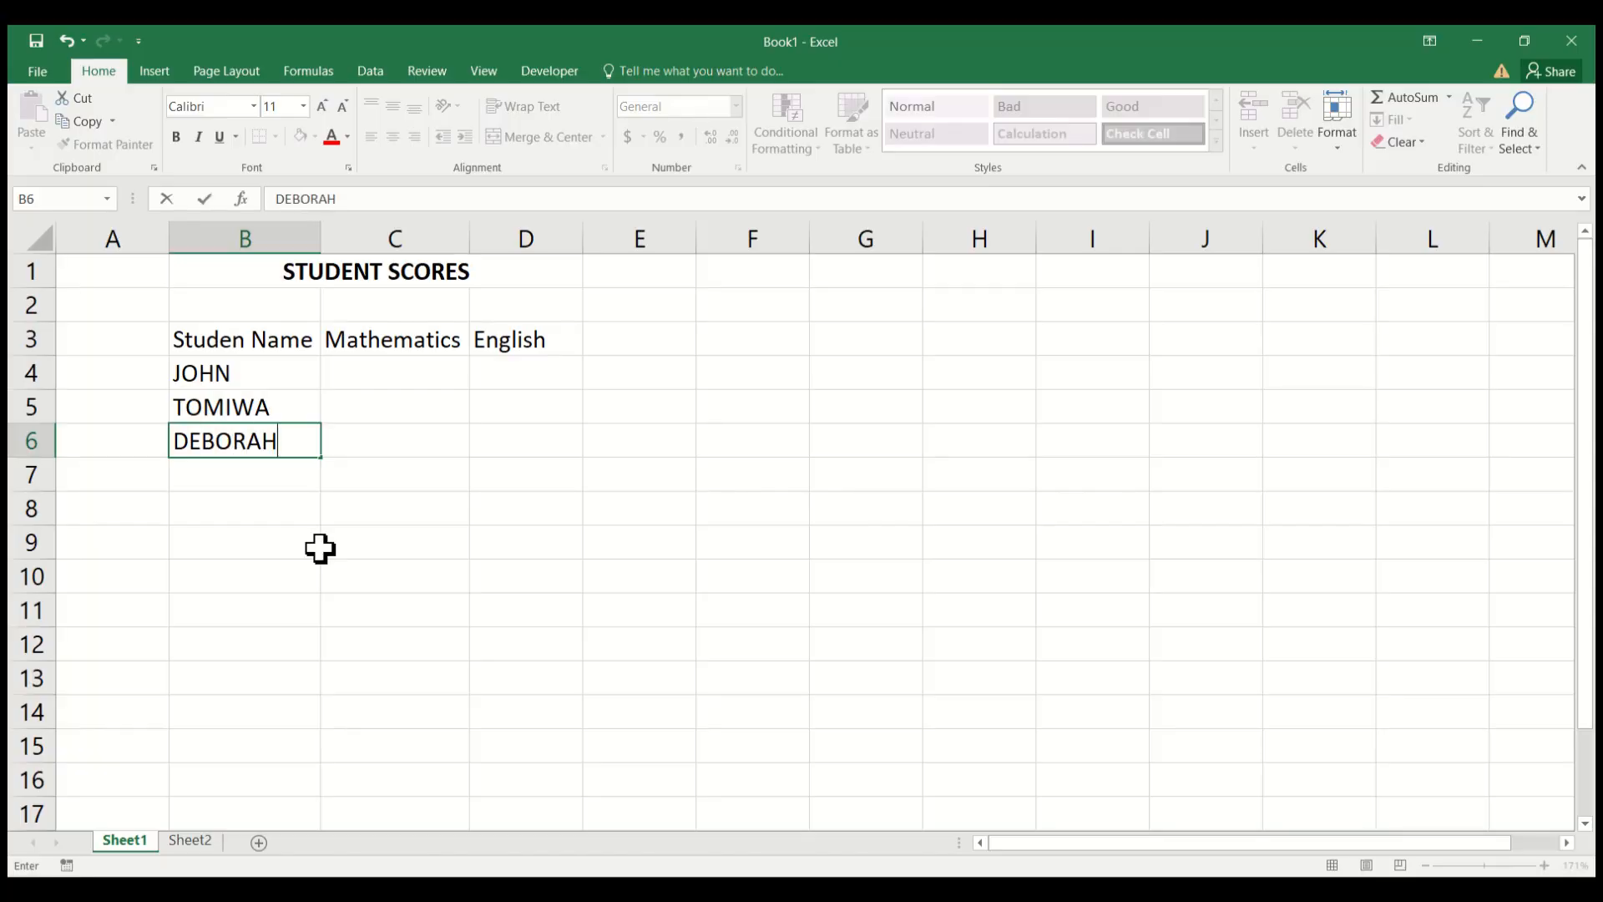
key(Return)
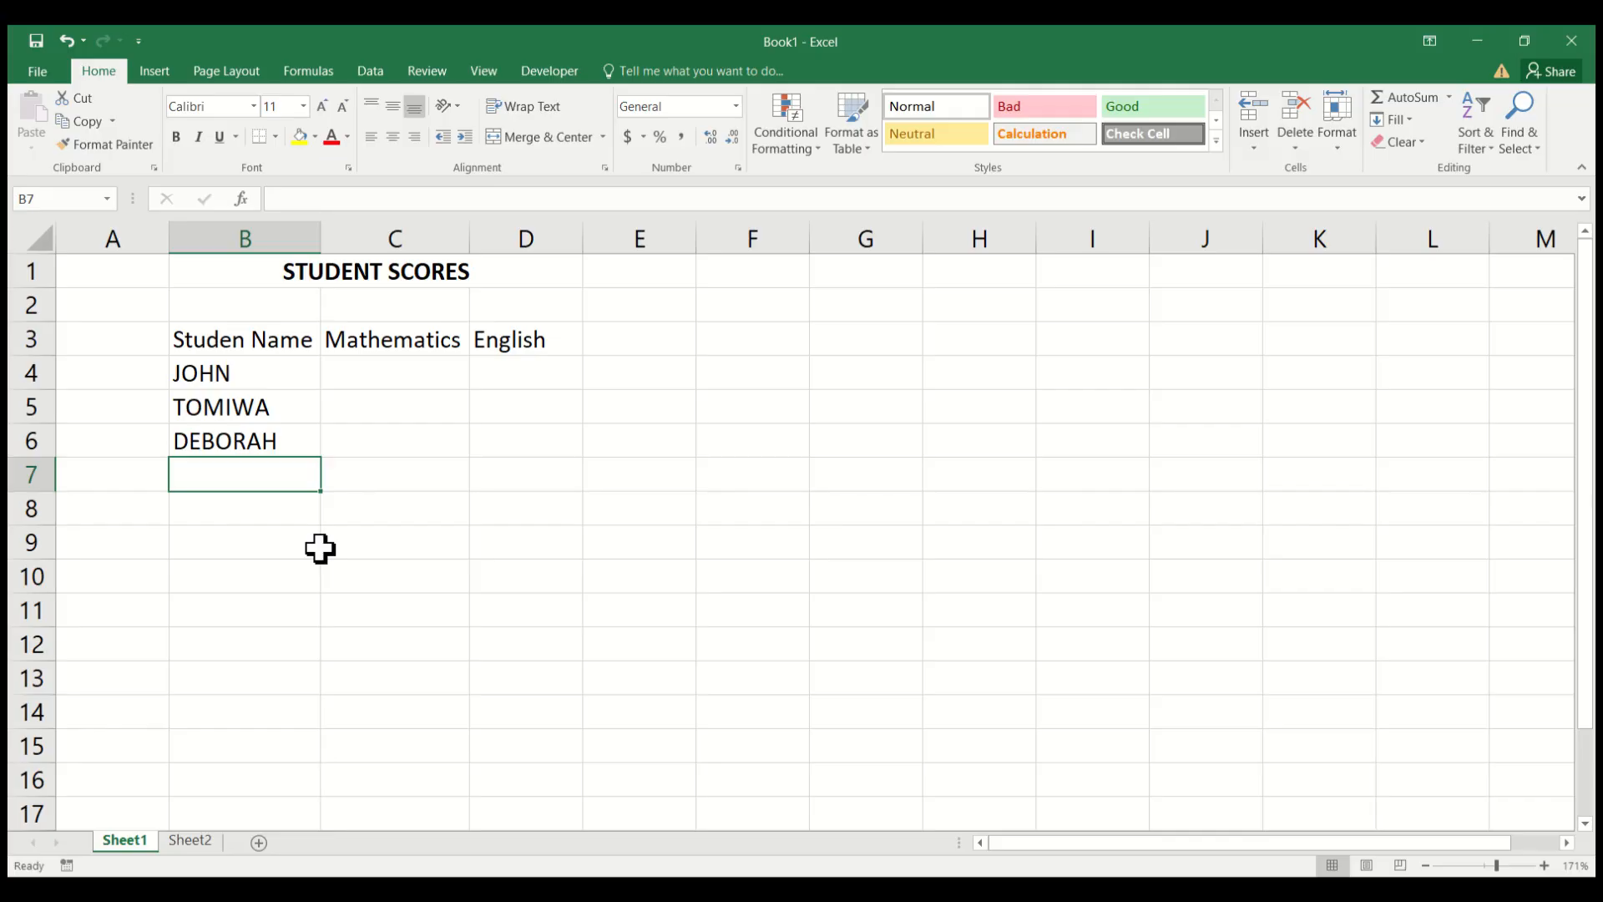
Enter three more students' names in cells B7 to B9 to complete the name list.
text(T)
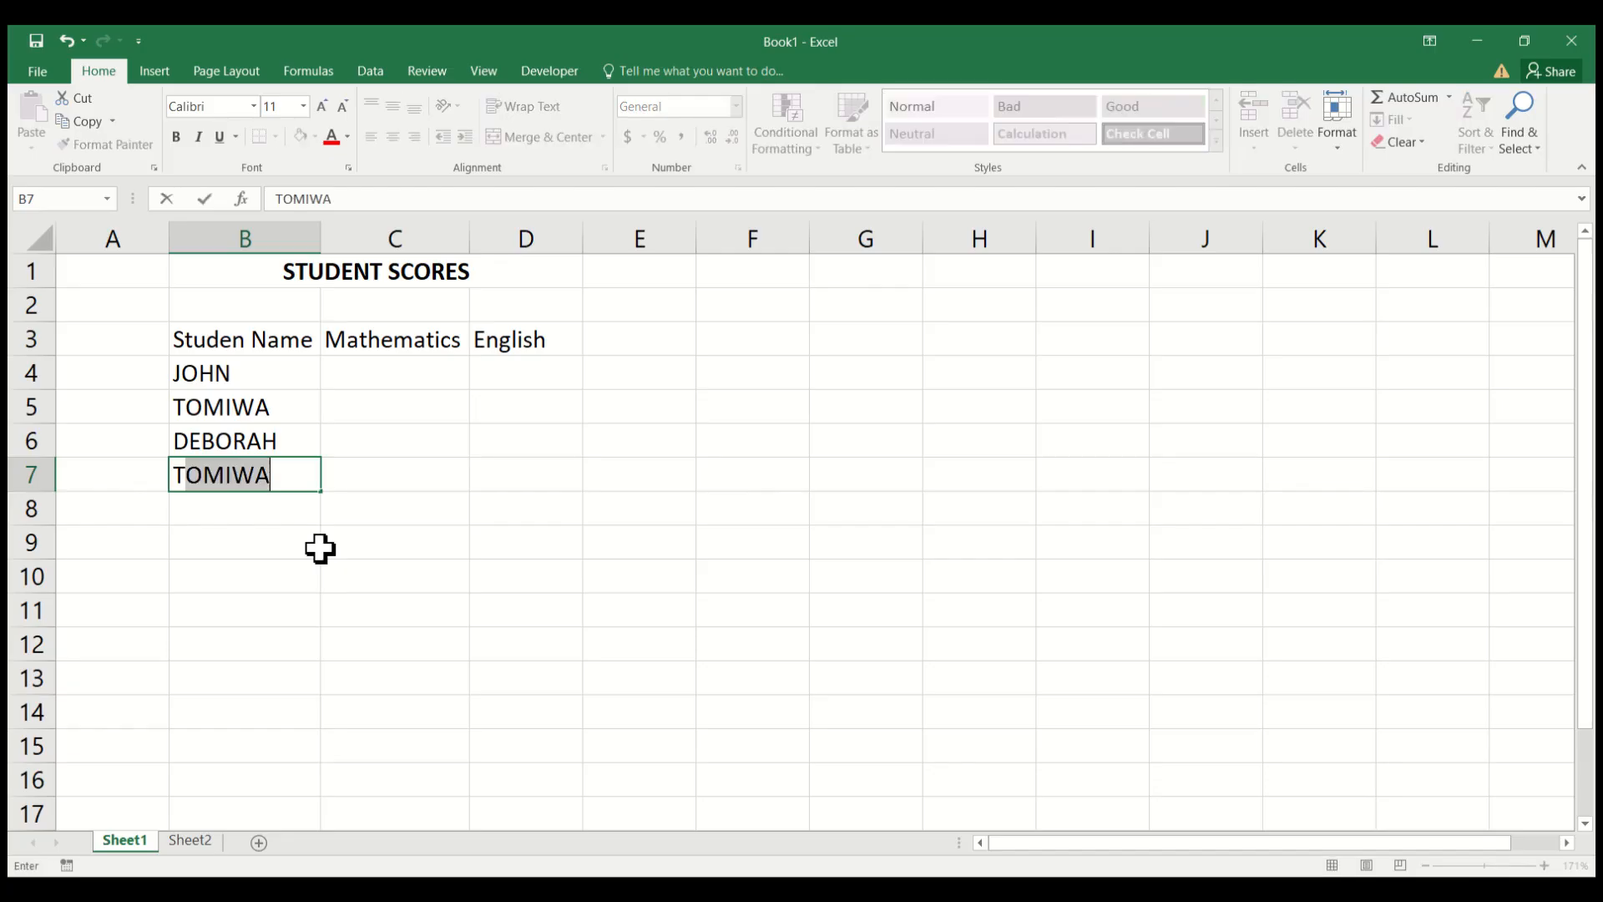
text(IMIL)
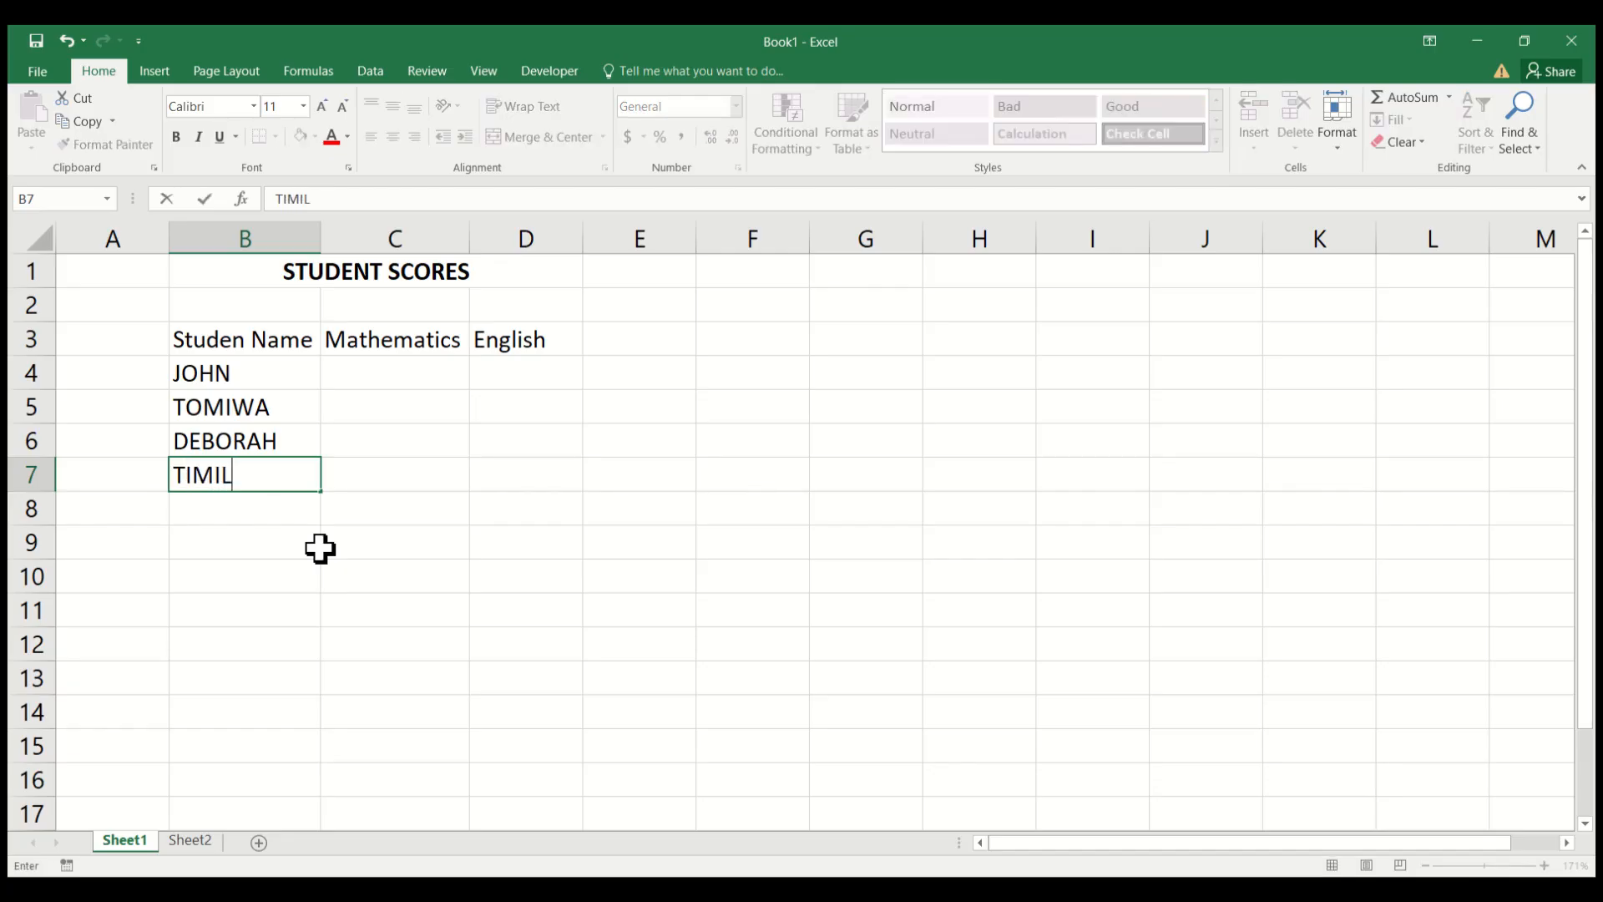
text(EYIN)
key(Return)
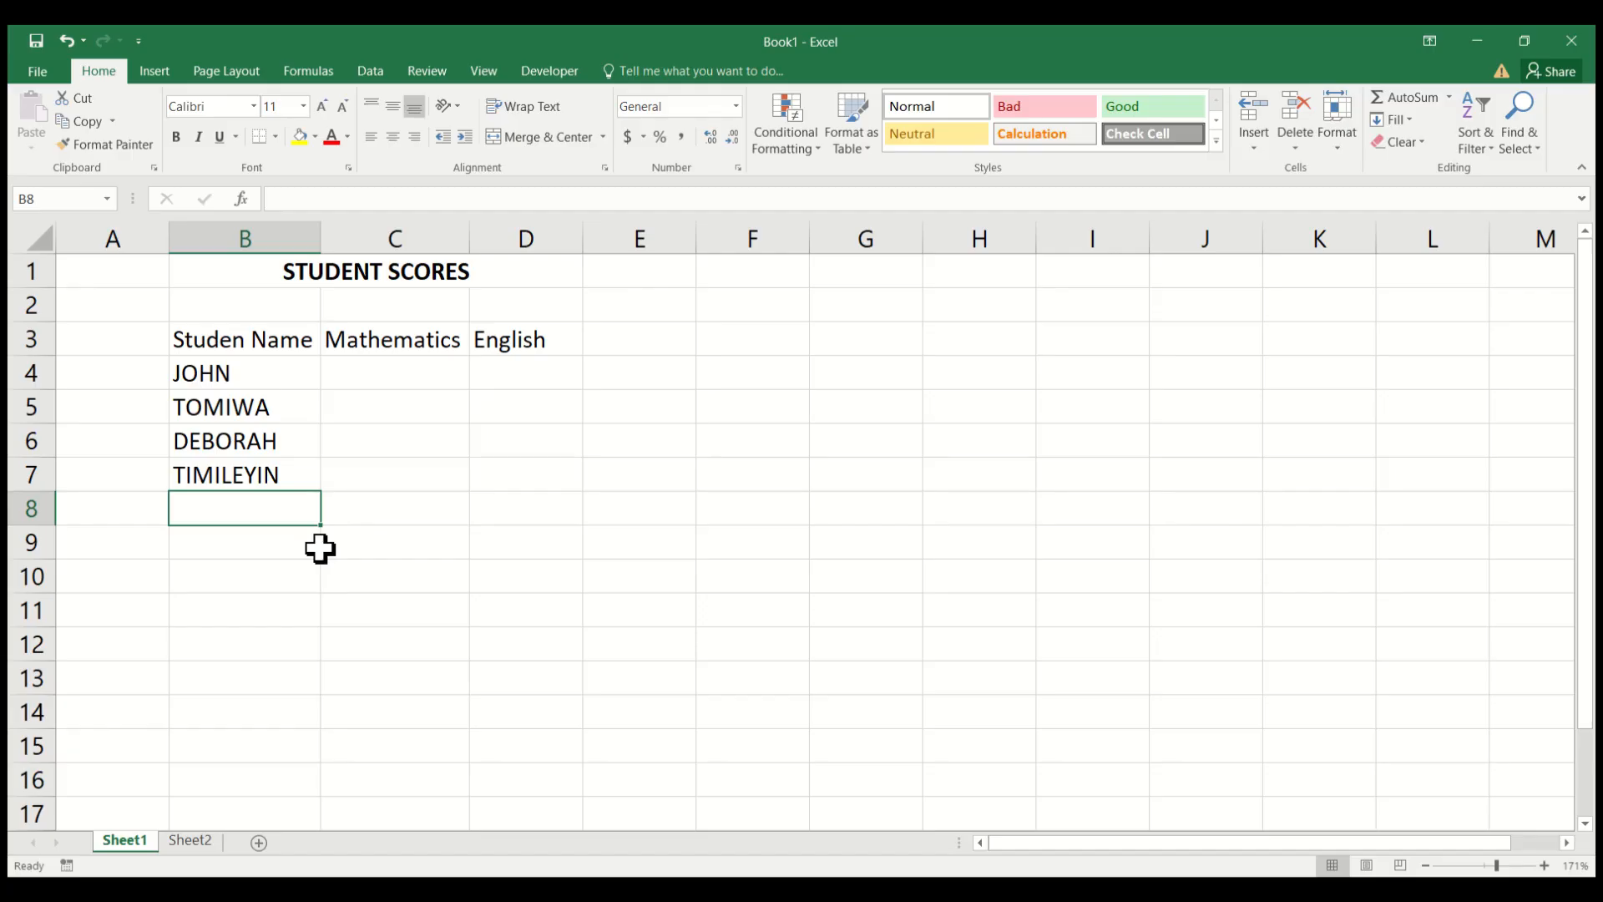
text(SARAH)
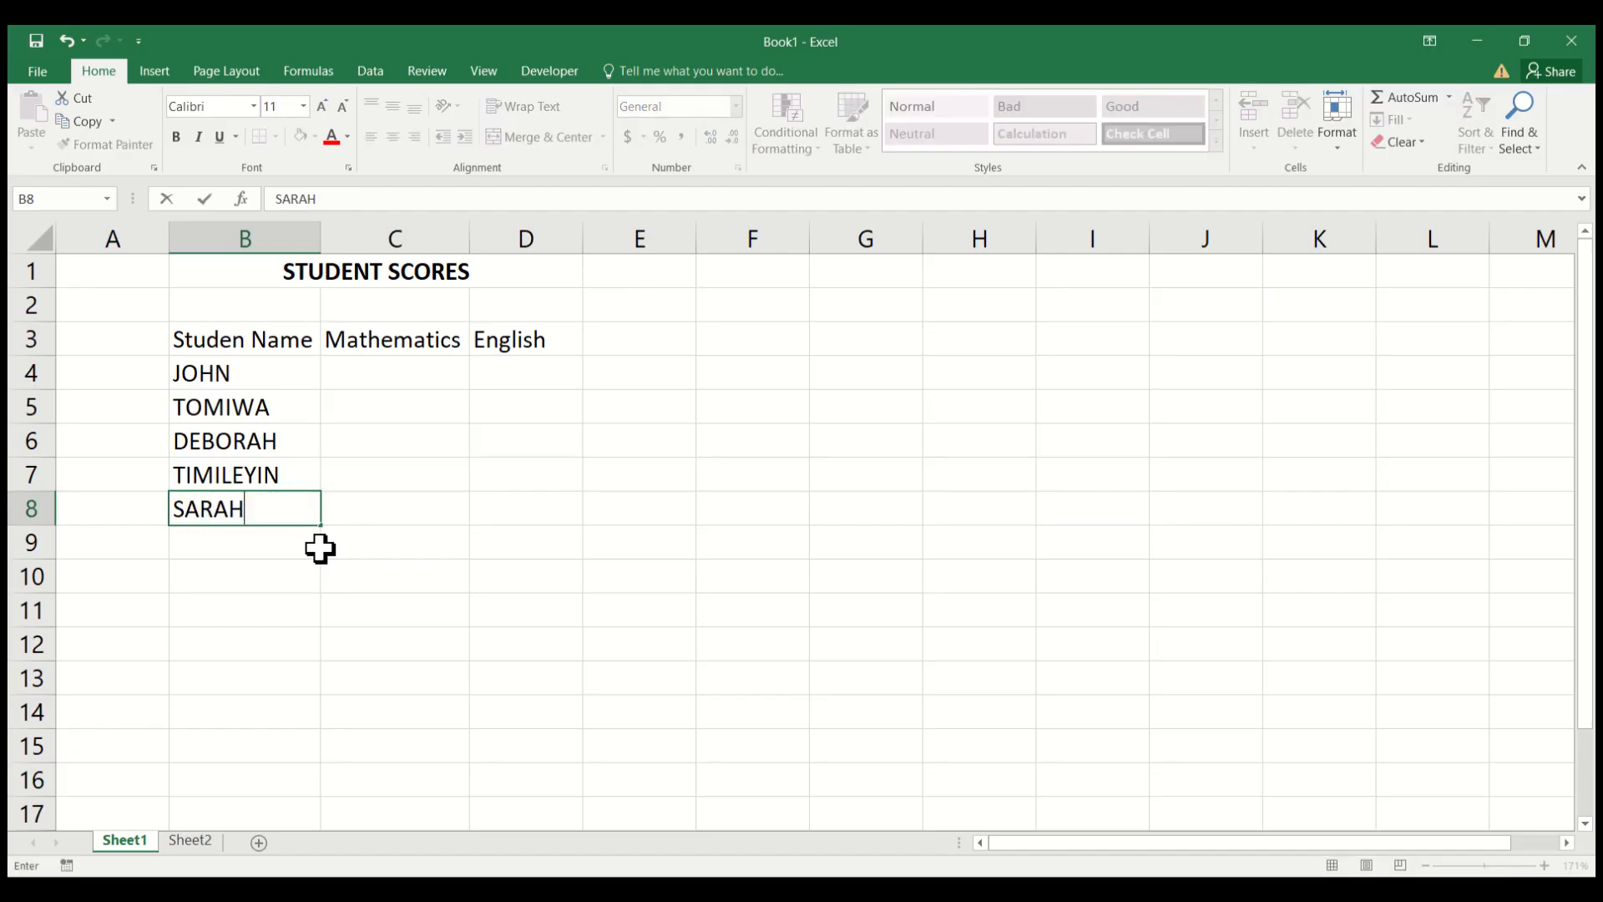
key(Return)
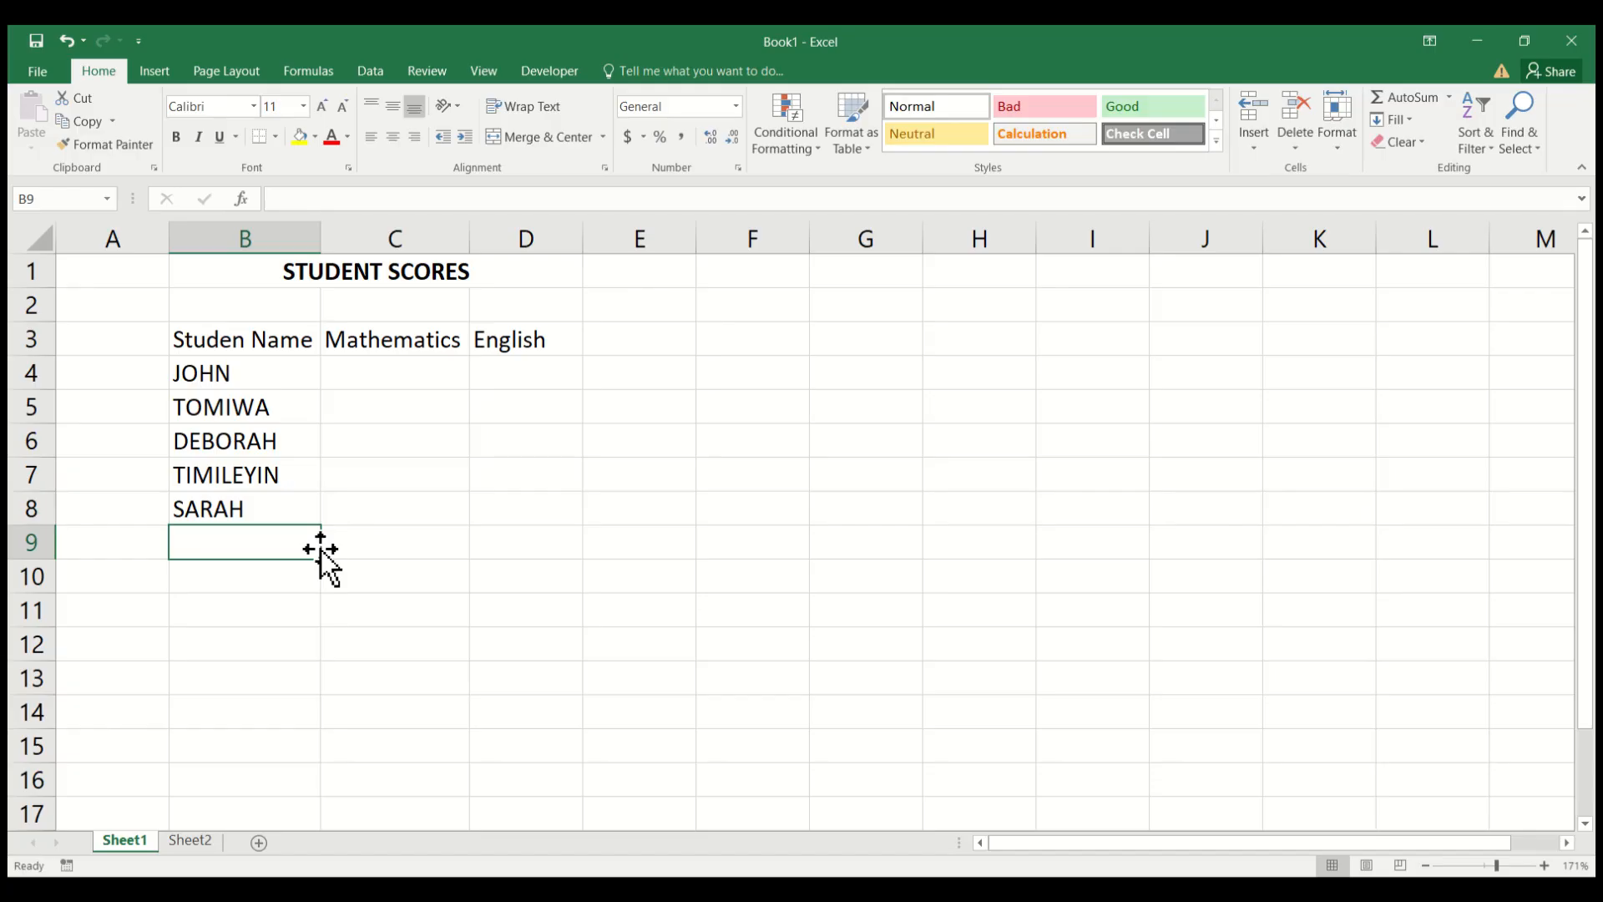
text(KEHI)
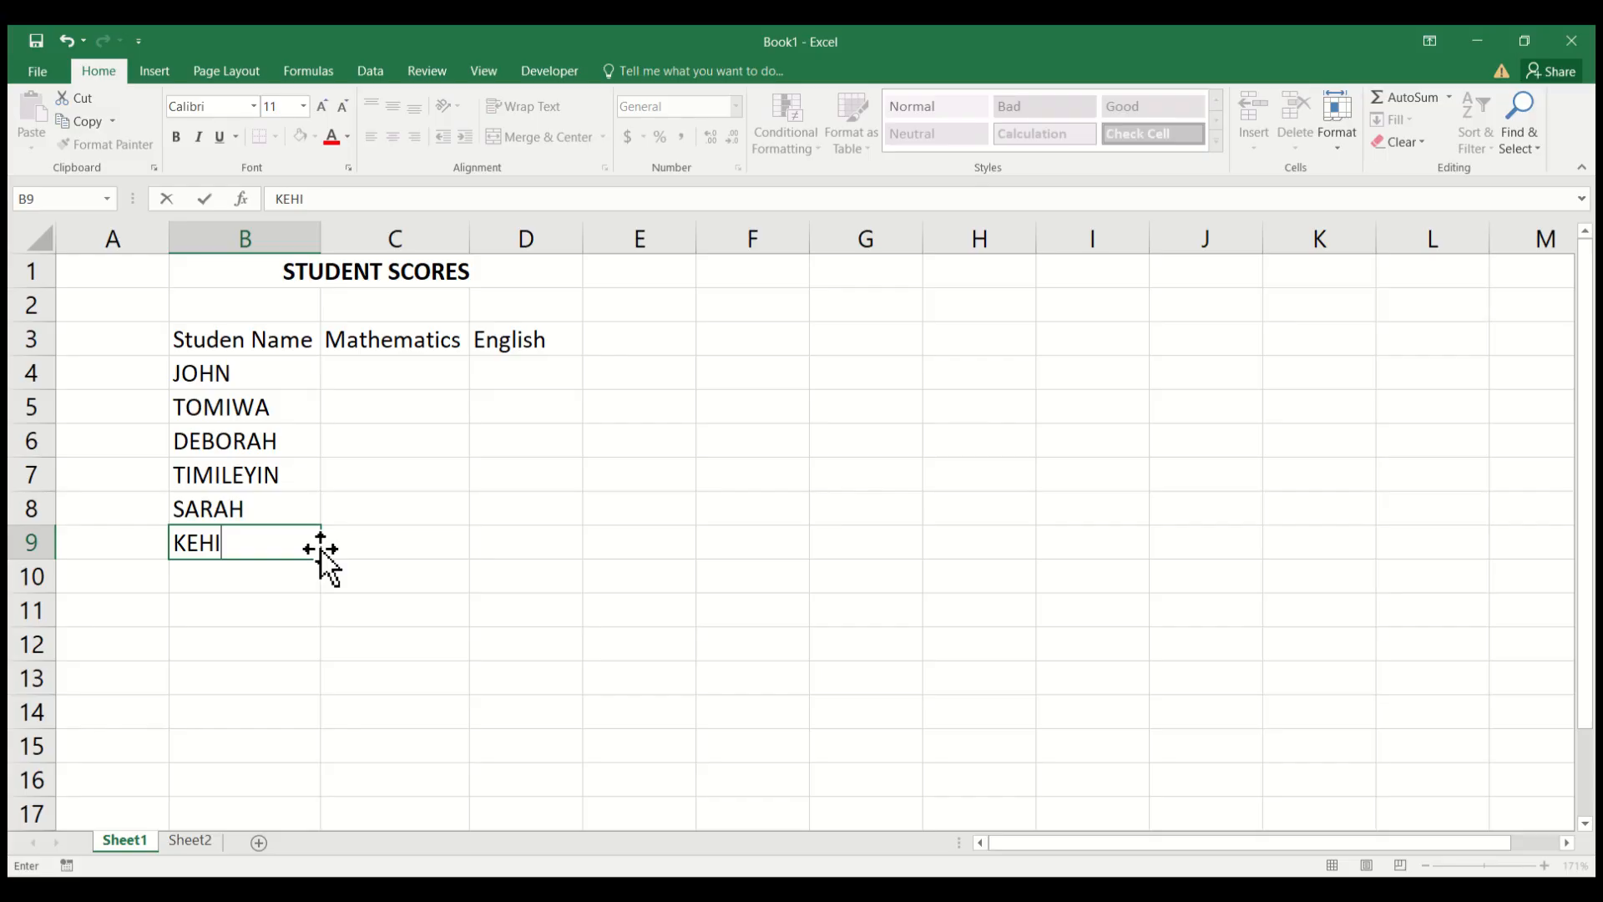
text(NDE)
key(Return)
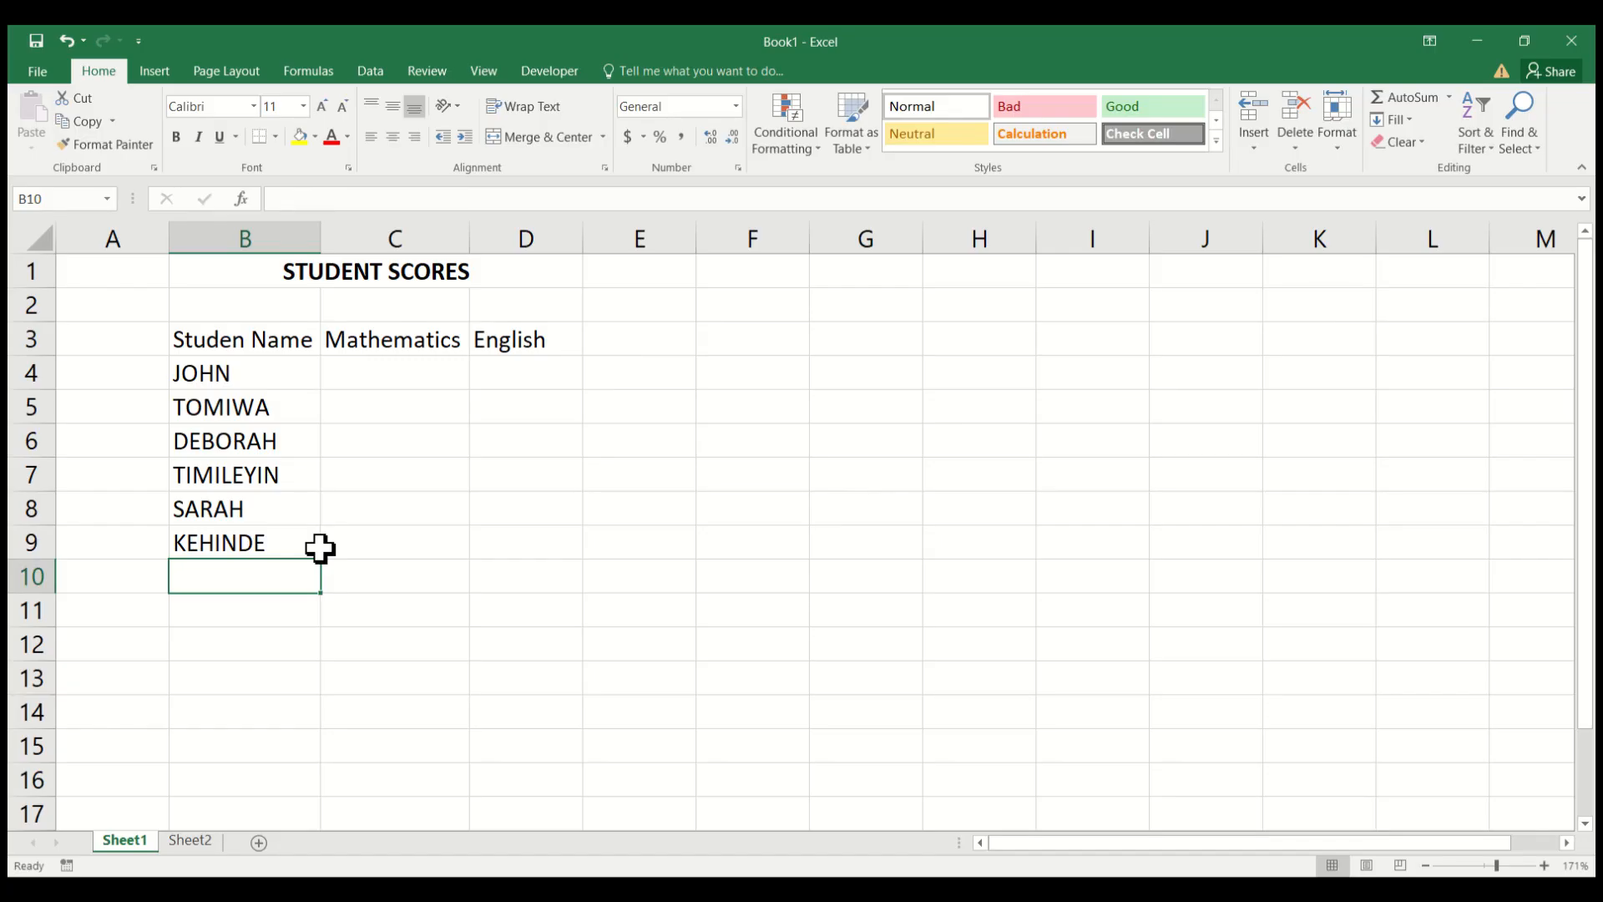
Enter the row label "Total" in cell B10 and center it horizontally in the cell.
text(To)
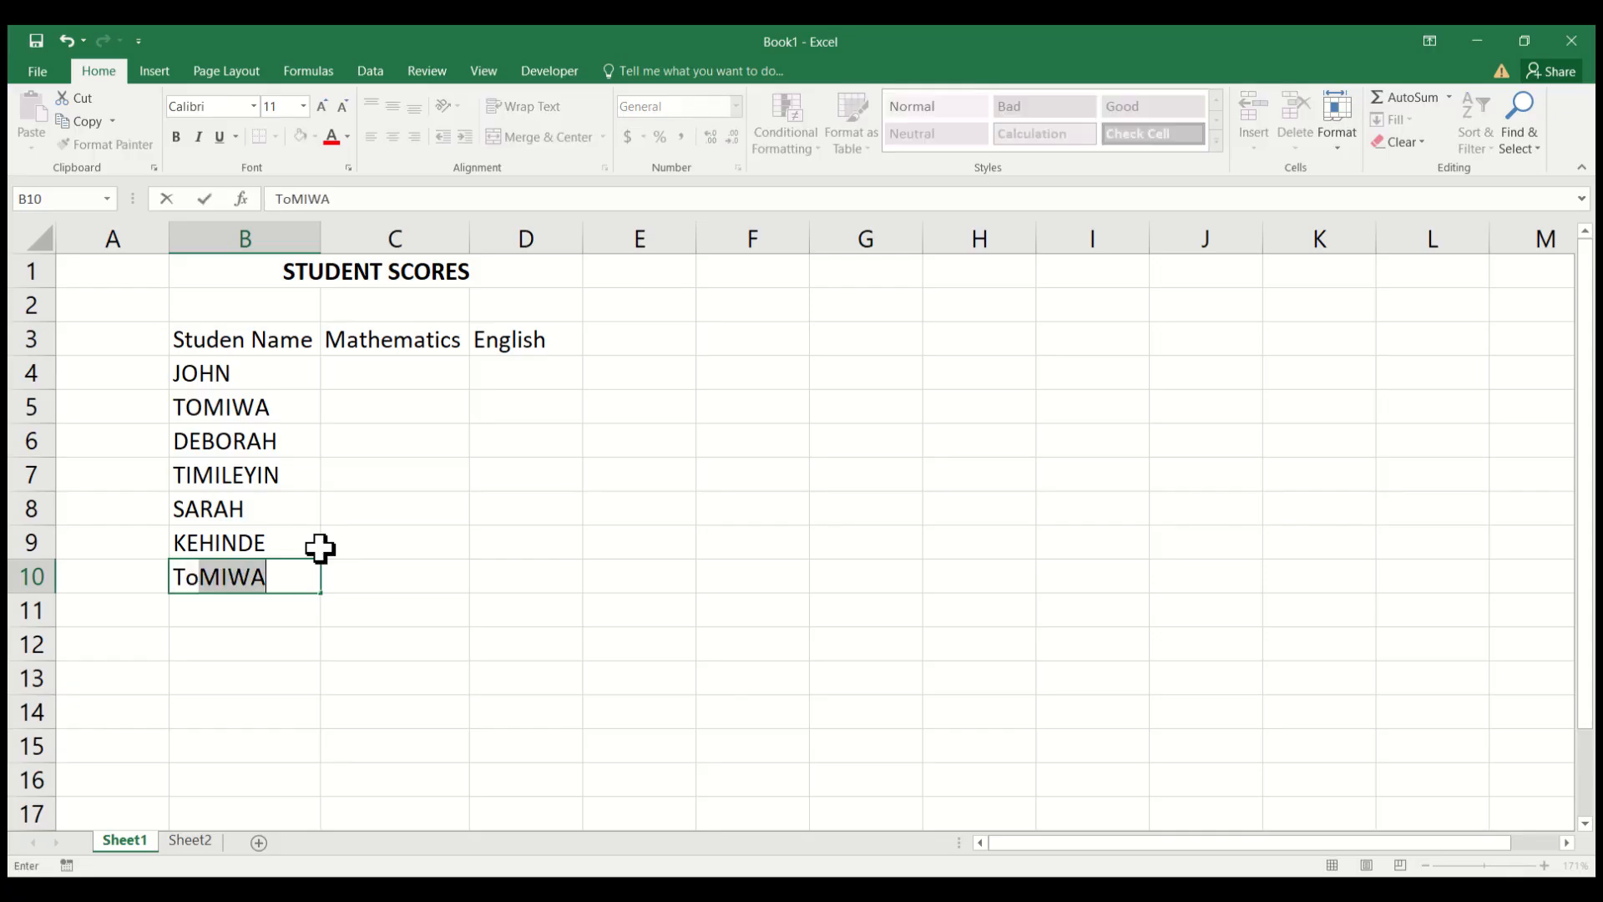
text(tal)
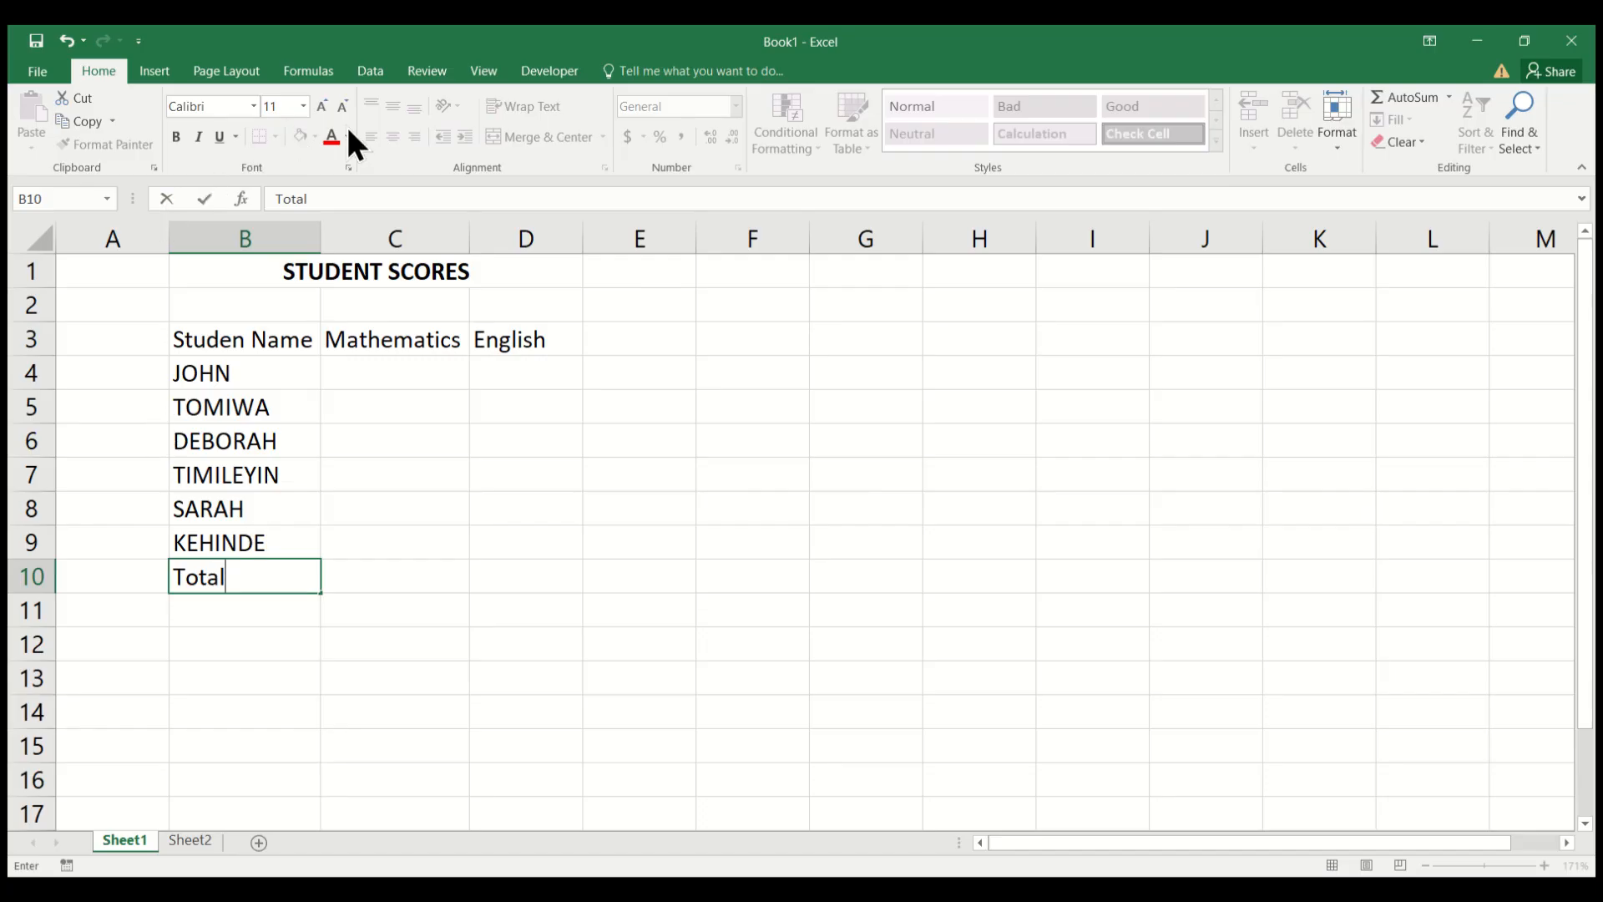
click(404, 579)
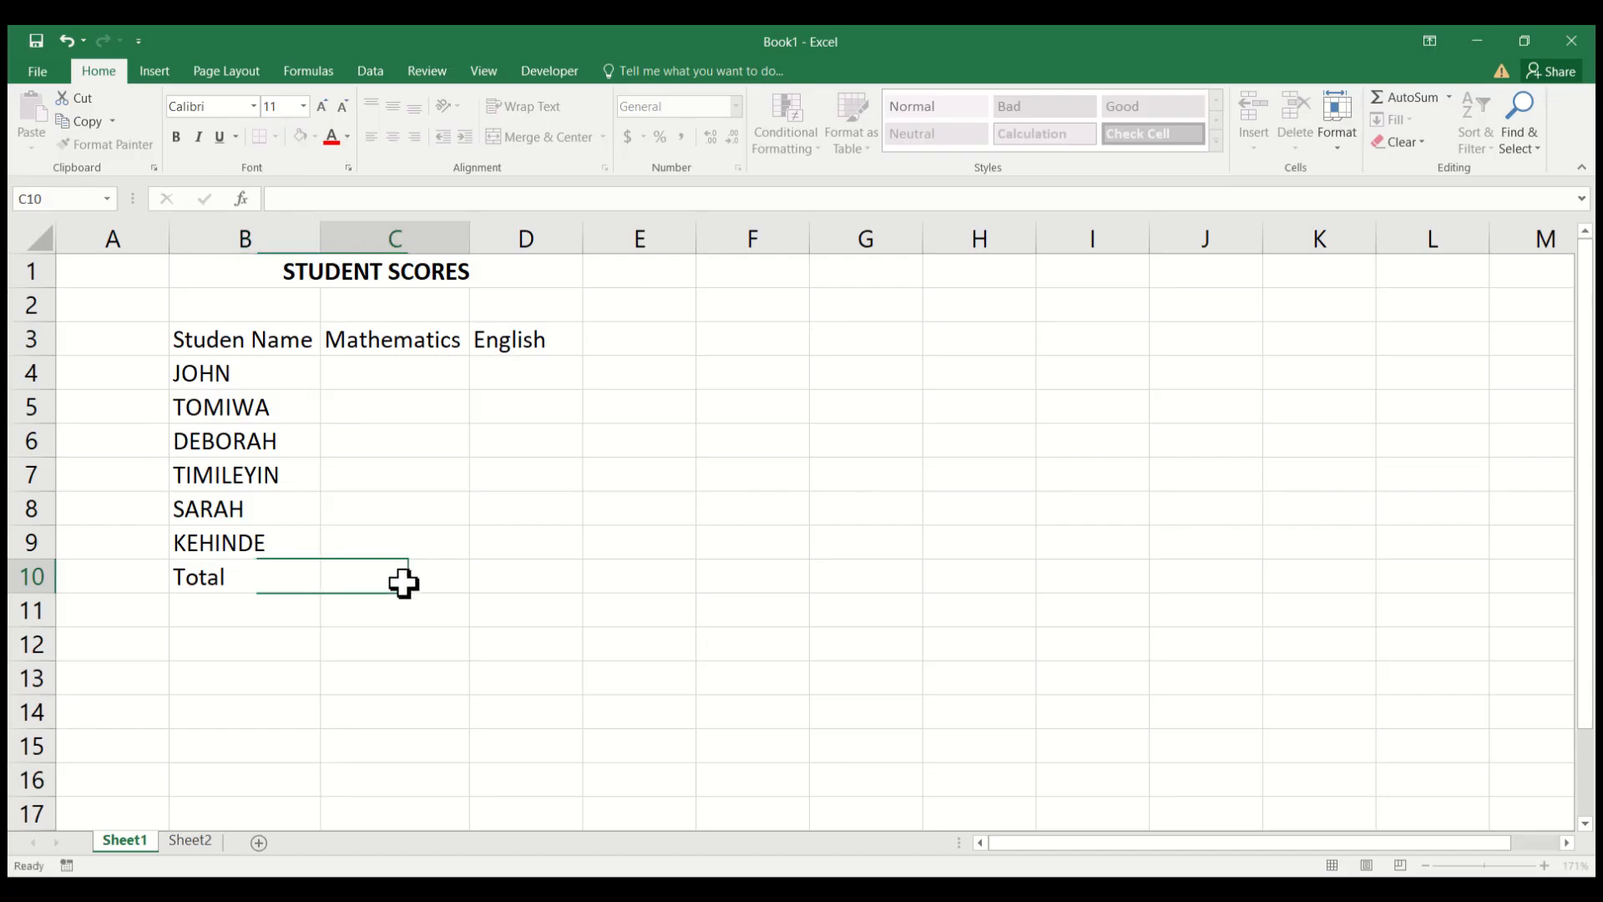
click(283, 585)
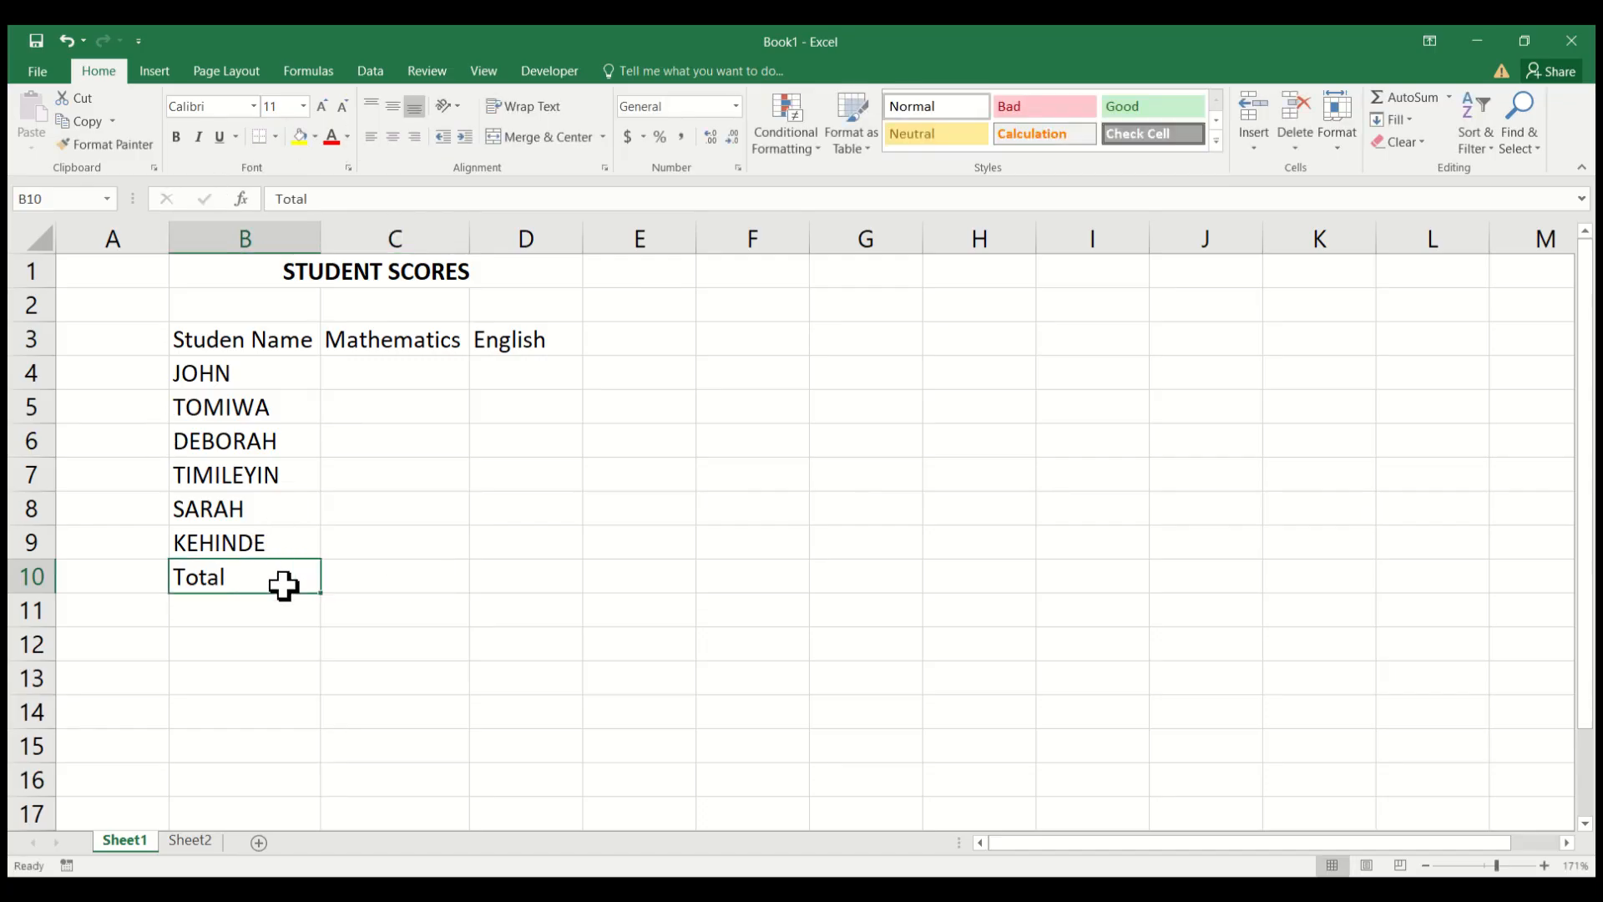
click(393, 134)
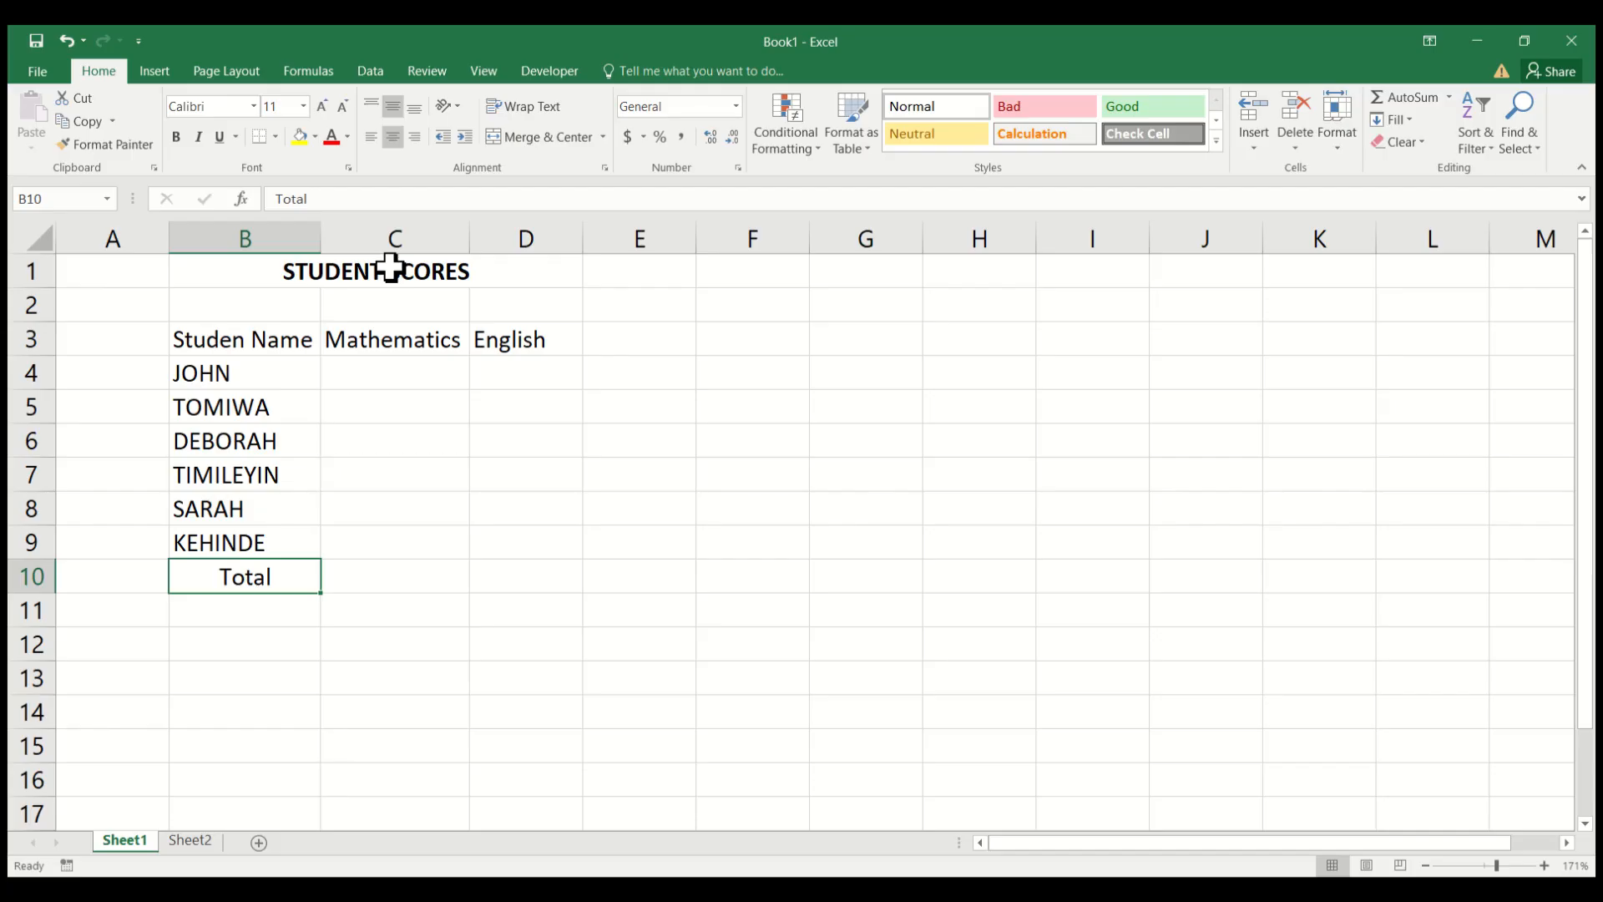
Format the Total label in cell B10 as bold Algerian text at size 12.
key(ctrl+b)
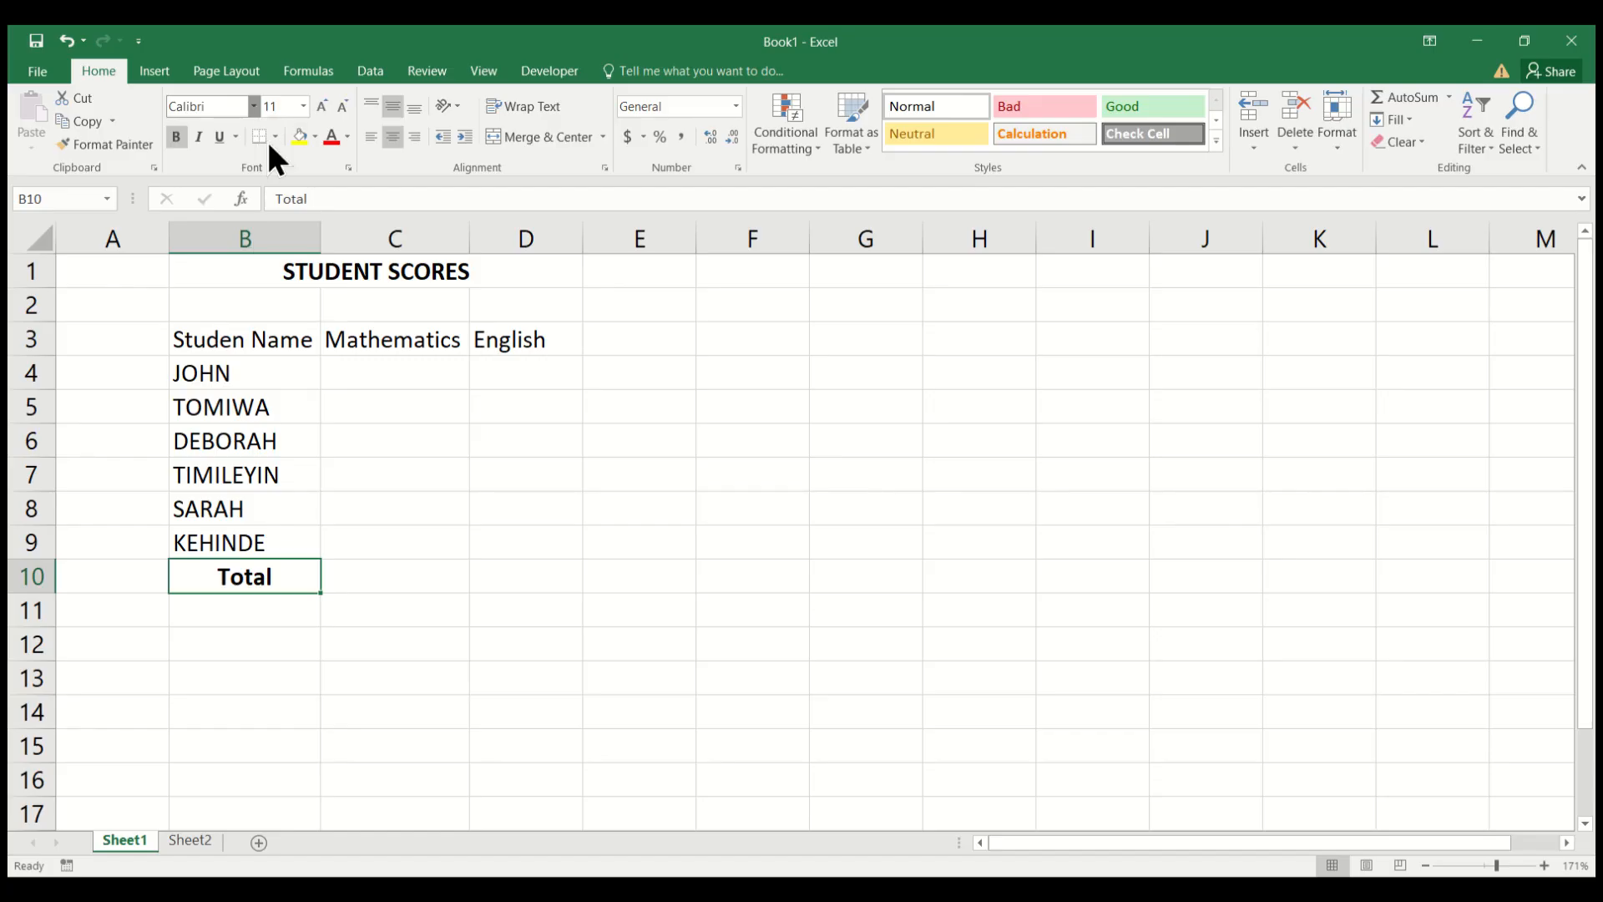
click(288, 270)
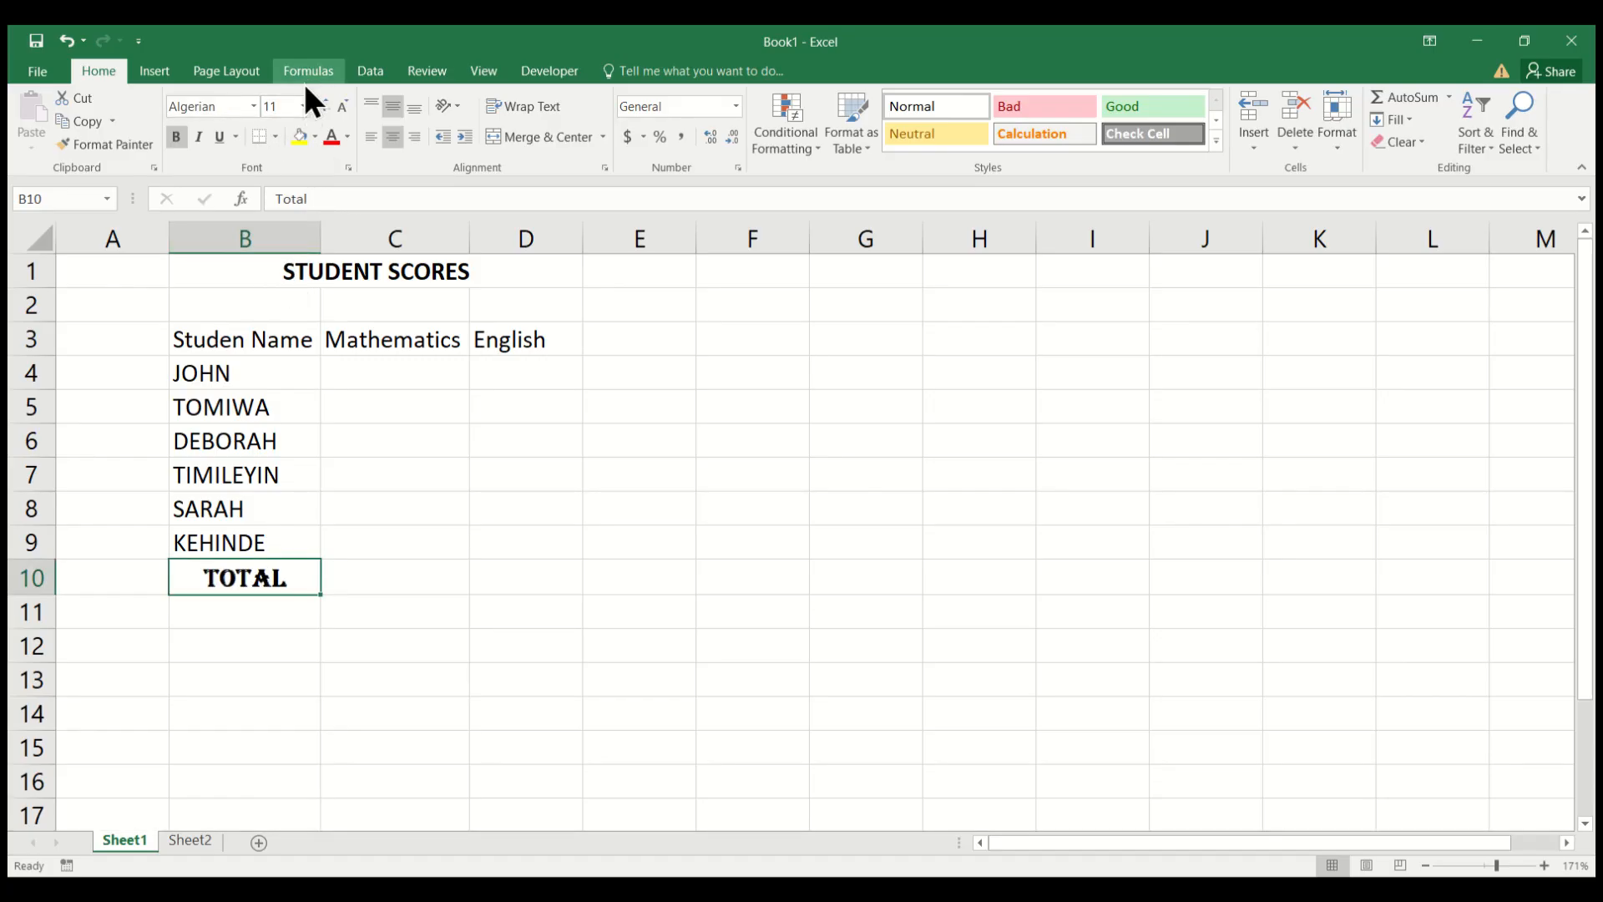
click(302, 107)
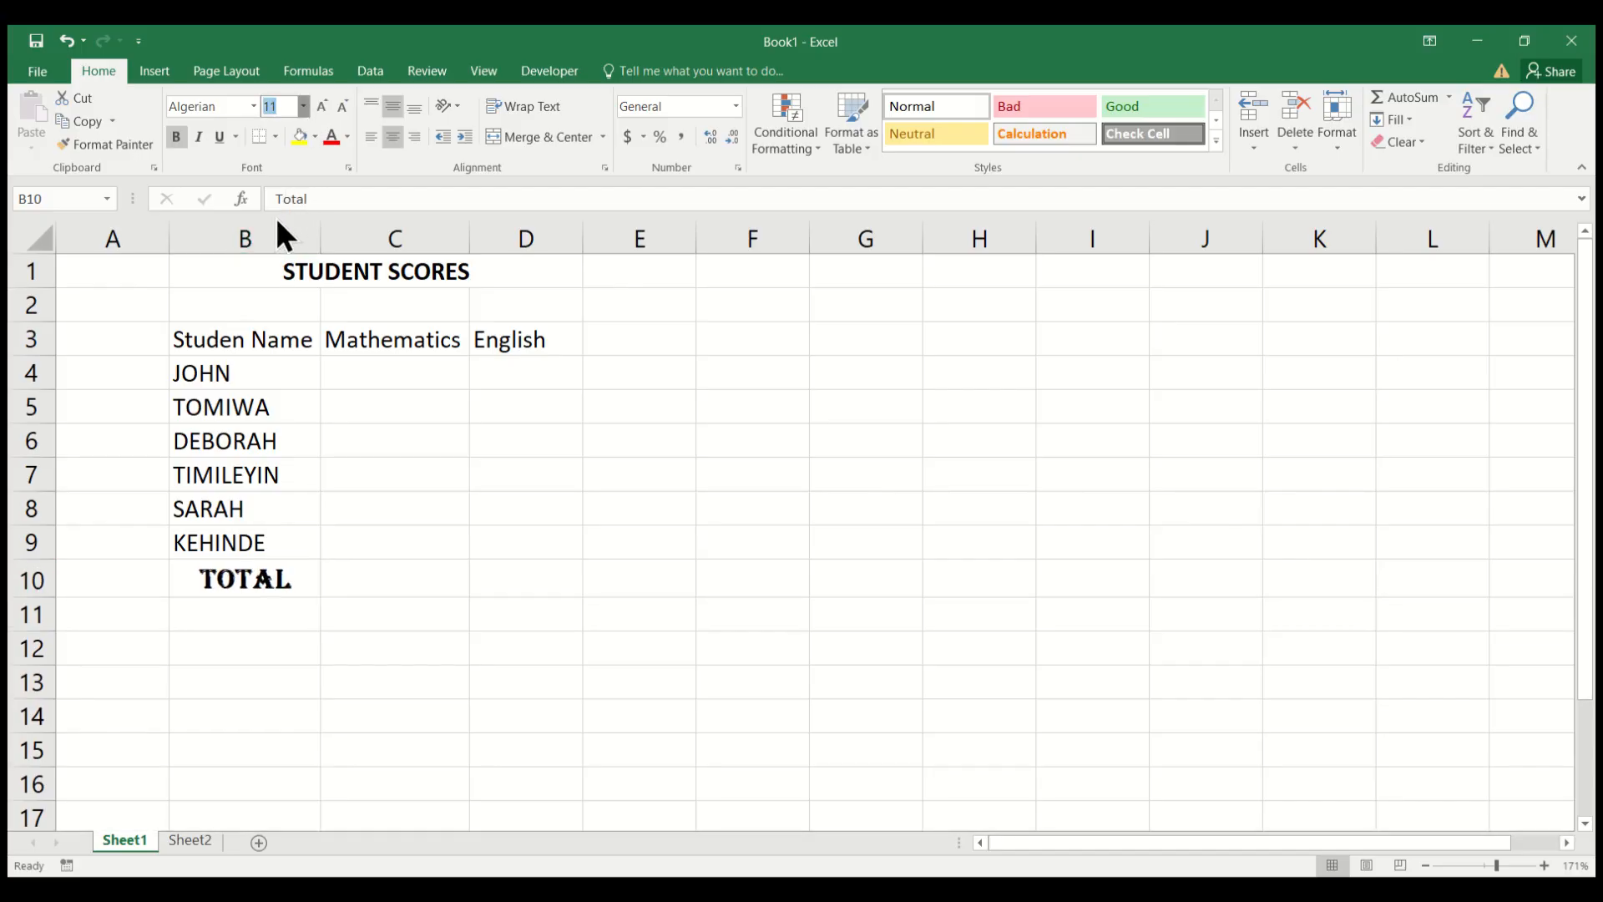
click(274, 216)
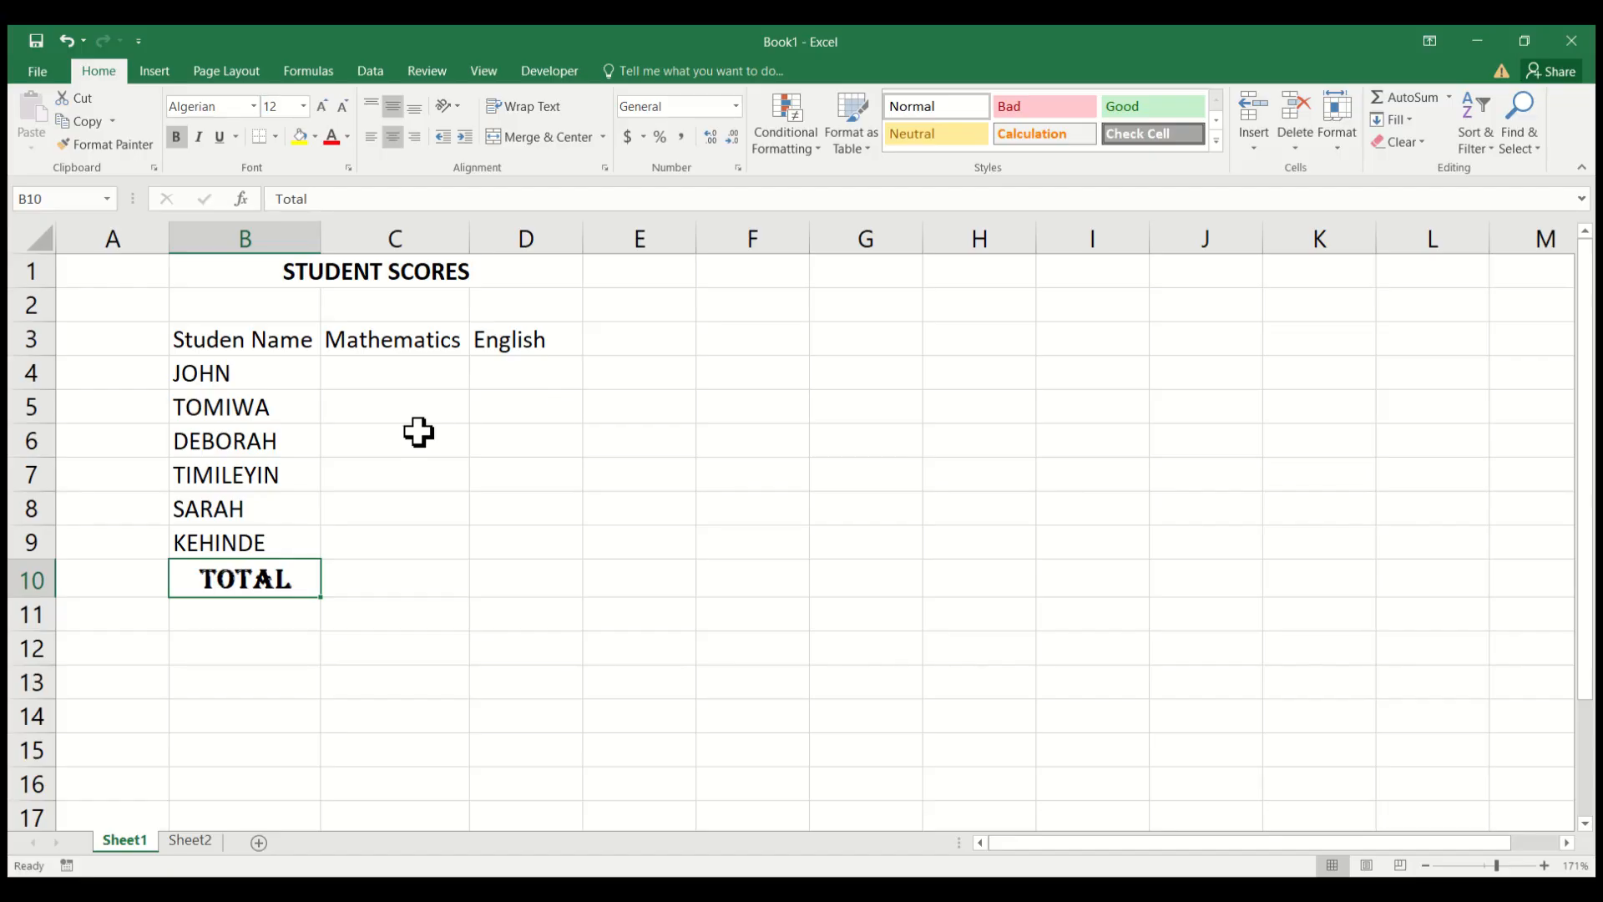
Enter the Mathematics scores 25, 20 and 10 in cells C4 to C6.
click(404, 365)
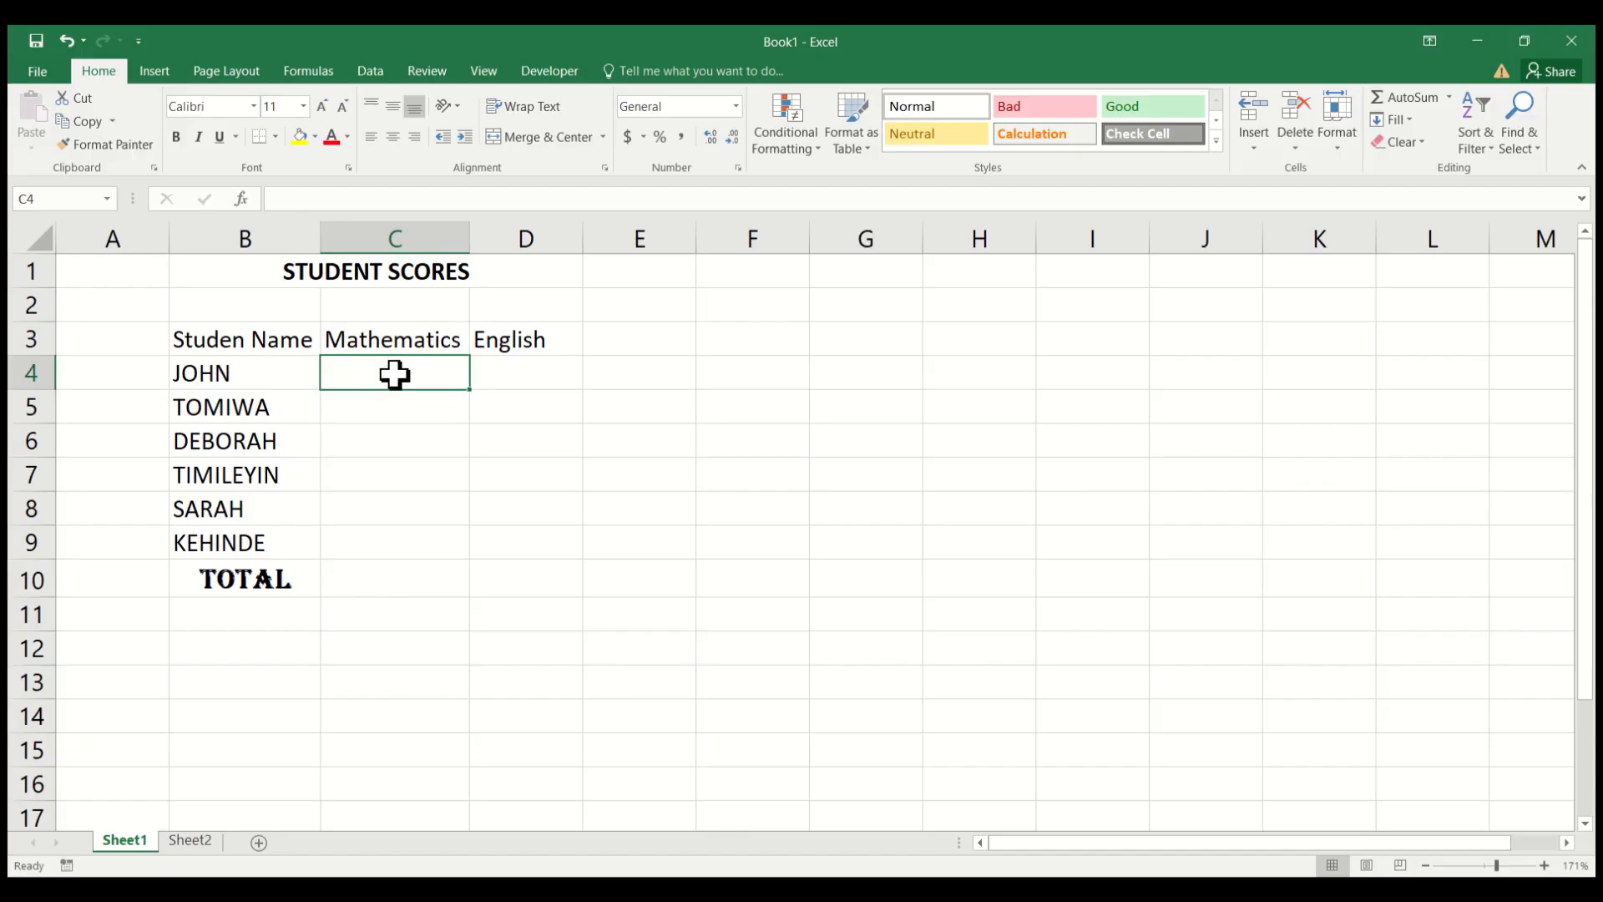
double_click(395, 375)
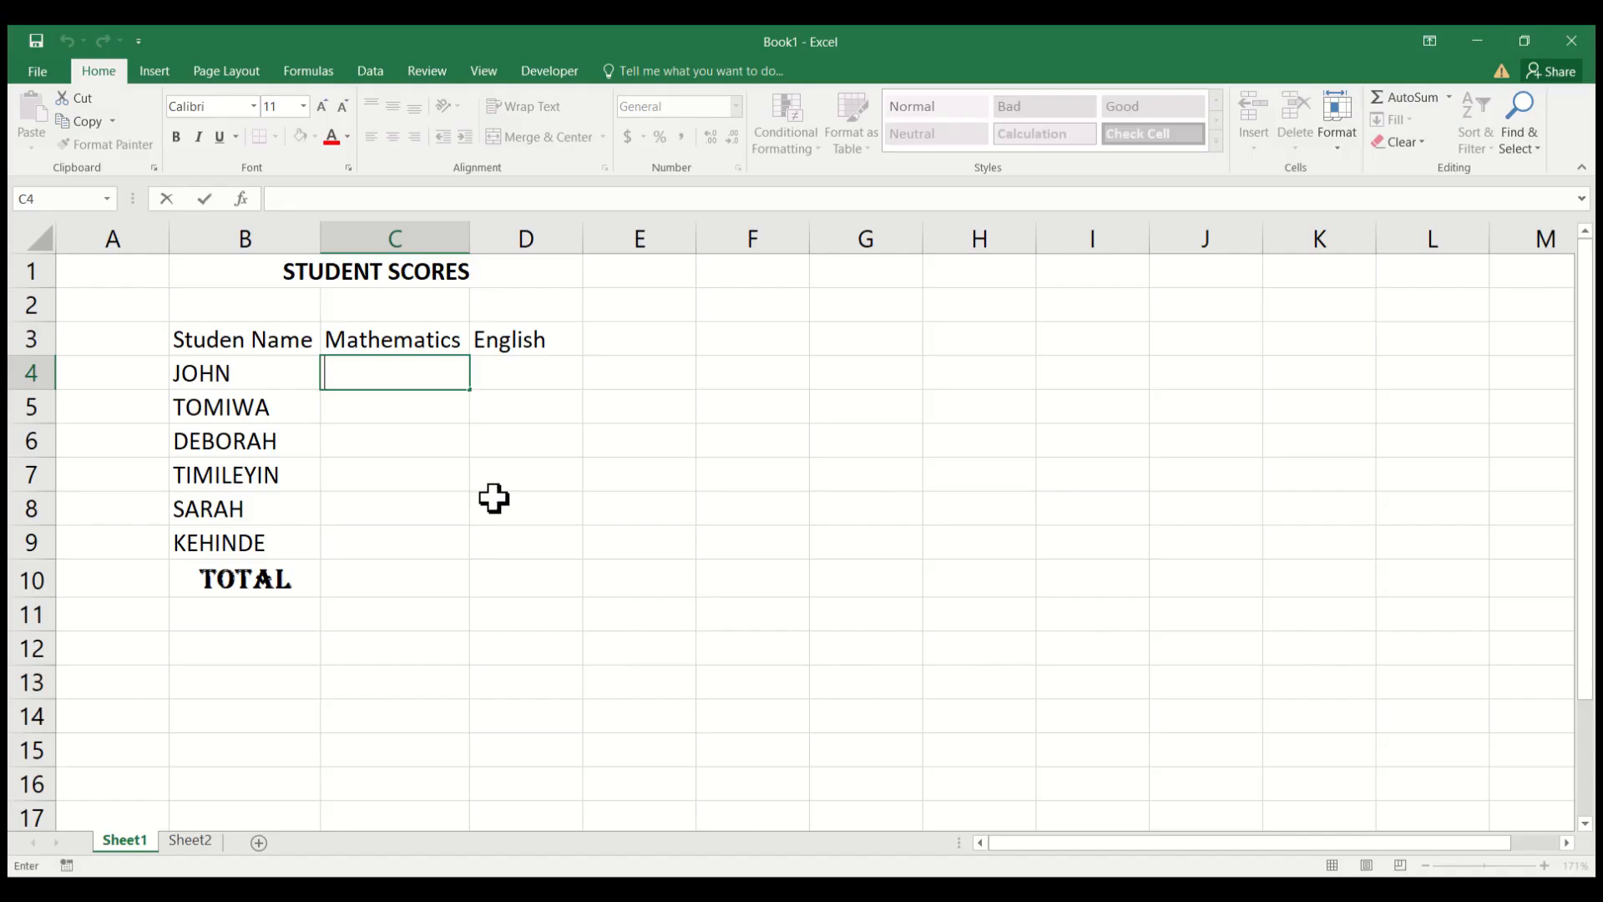
text(25)
key(Return)
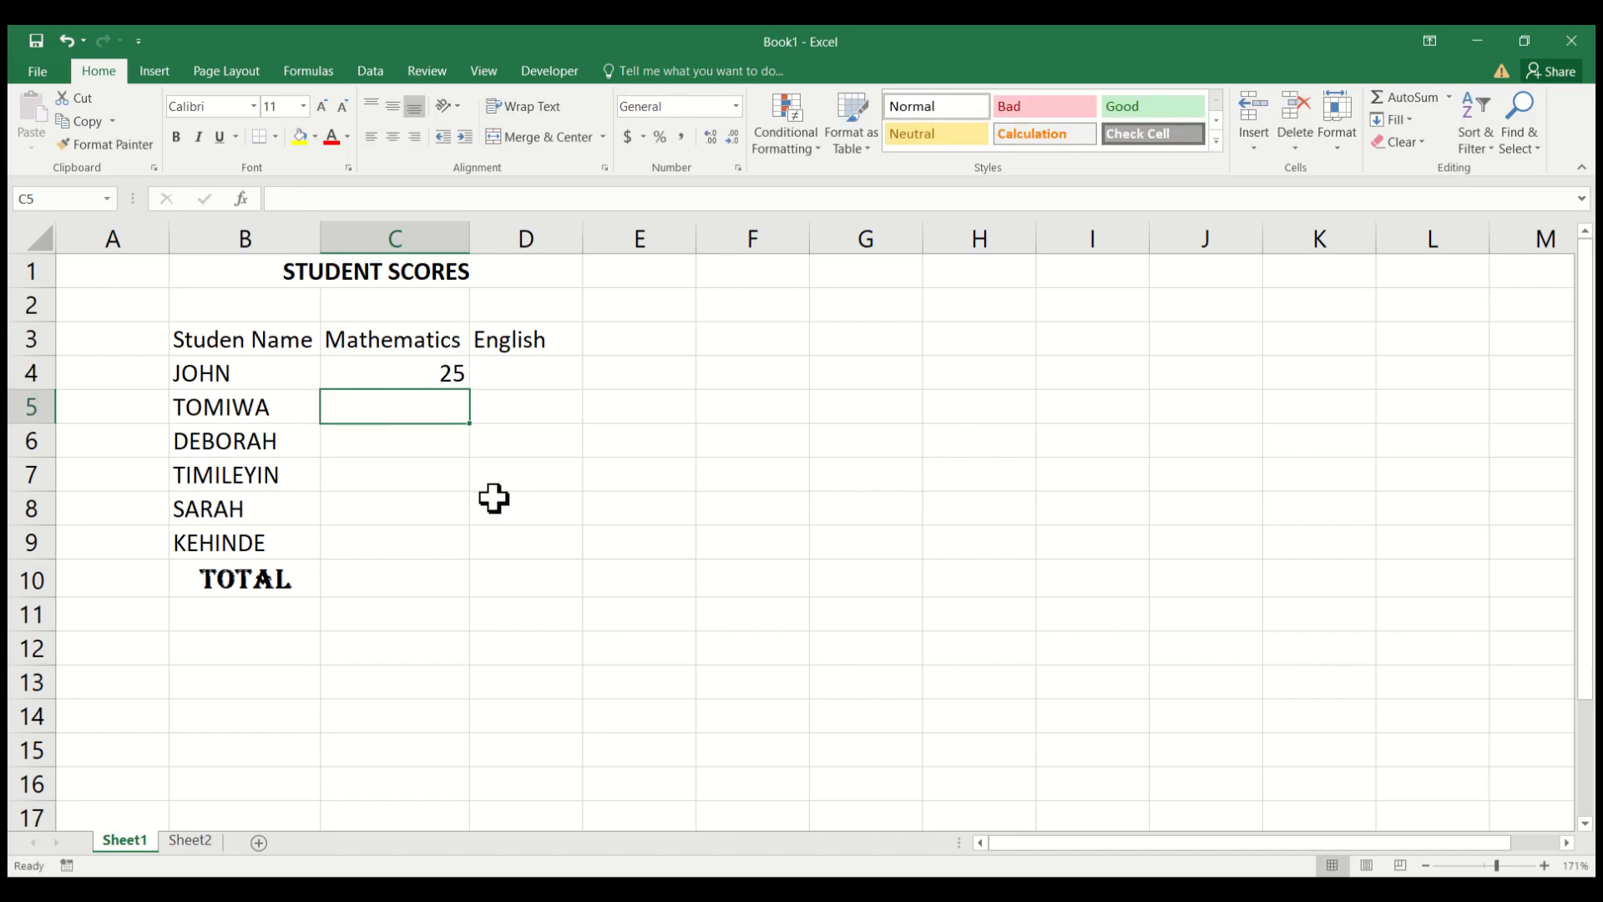
text(20)
key(Return)
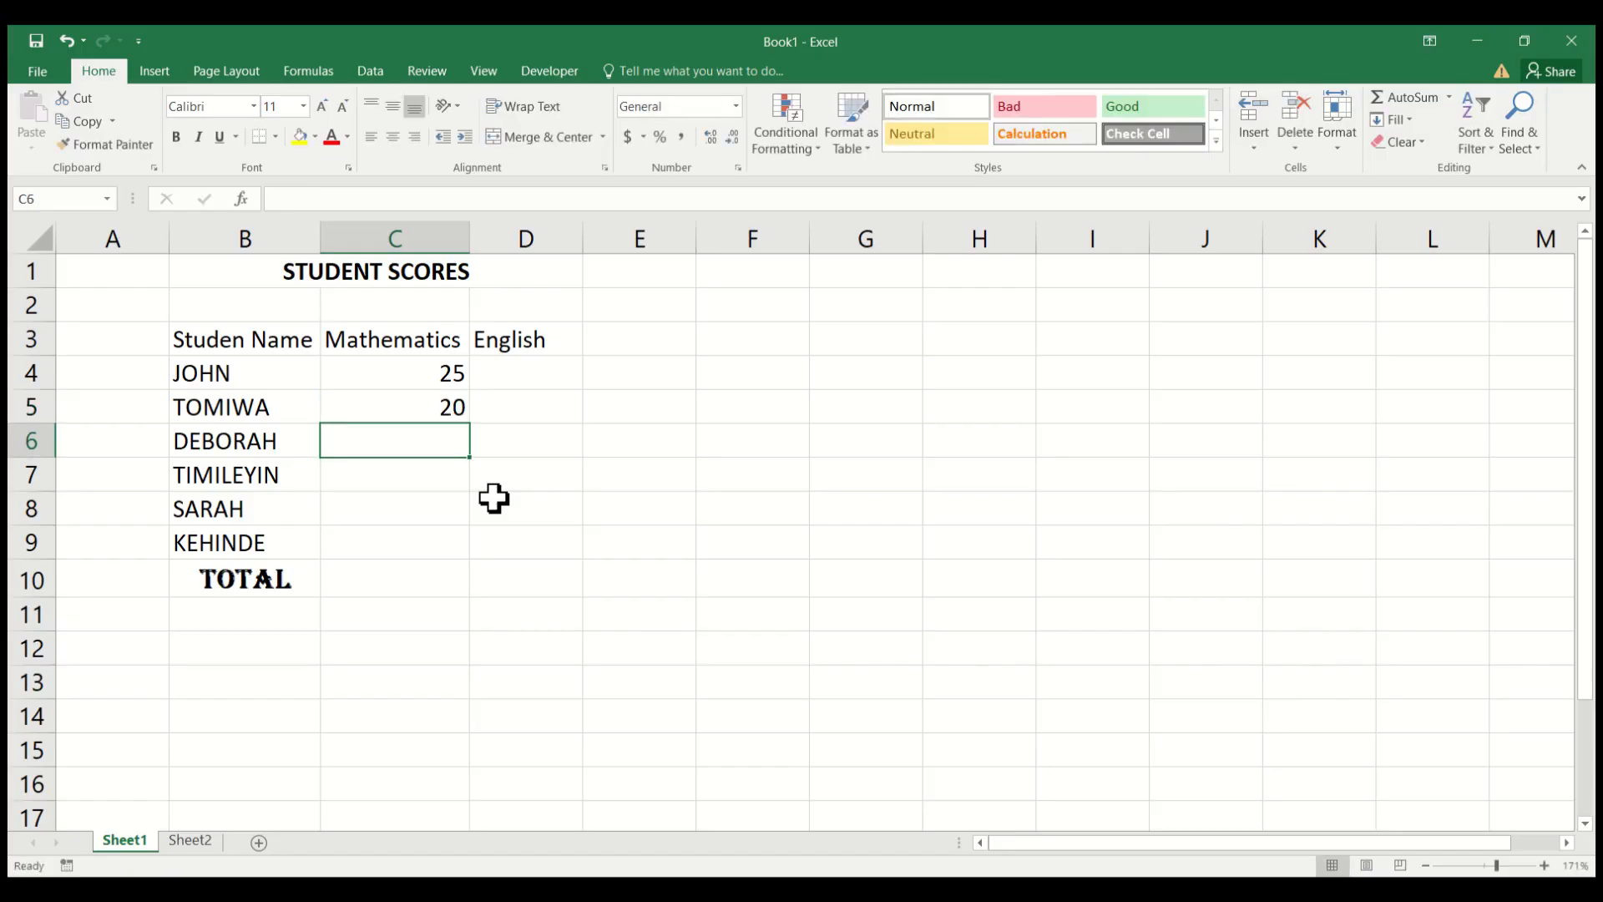
text(10)
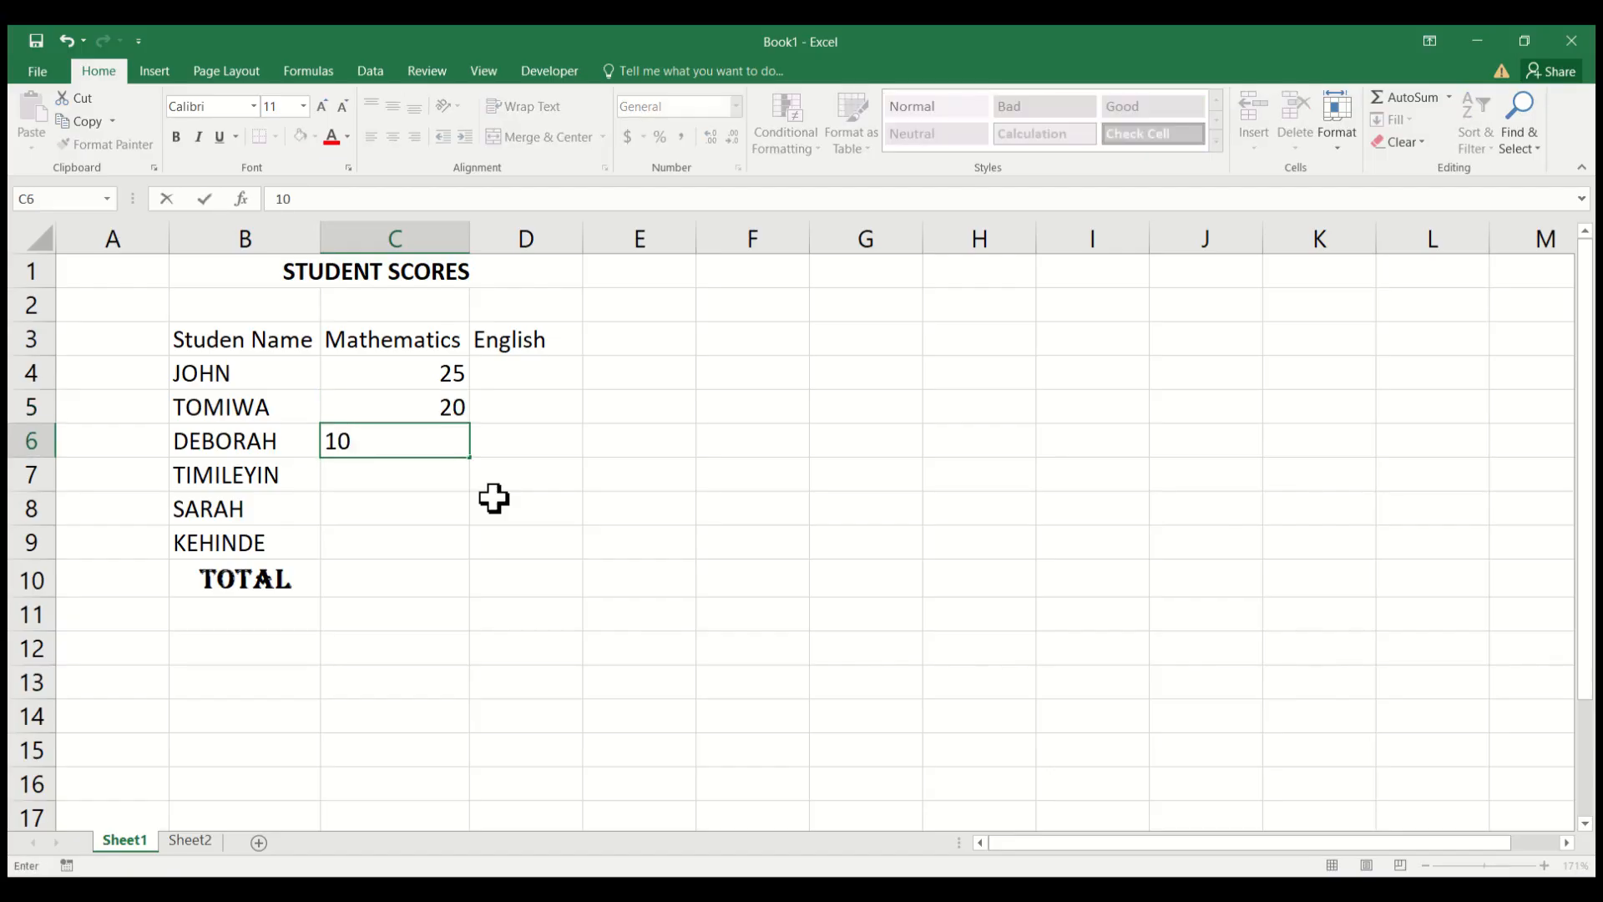
key(Return)
Enter the Mathematics scores 15, 12 and 30 in cells C7 to C9 for the last three students.
text(15)
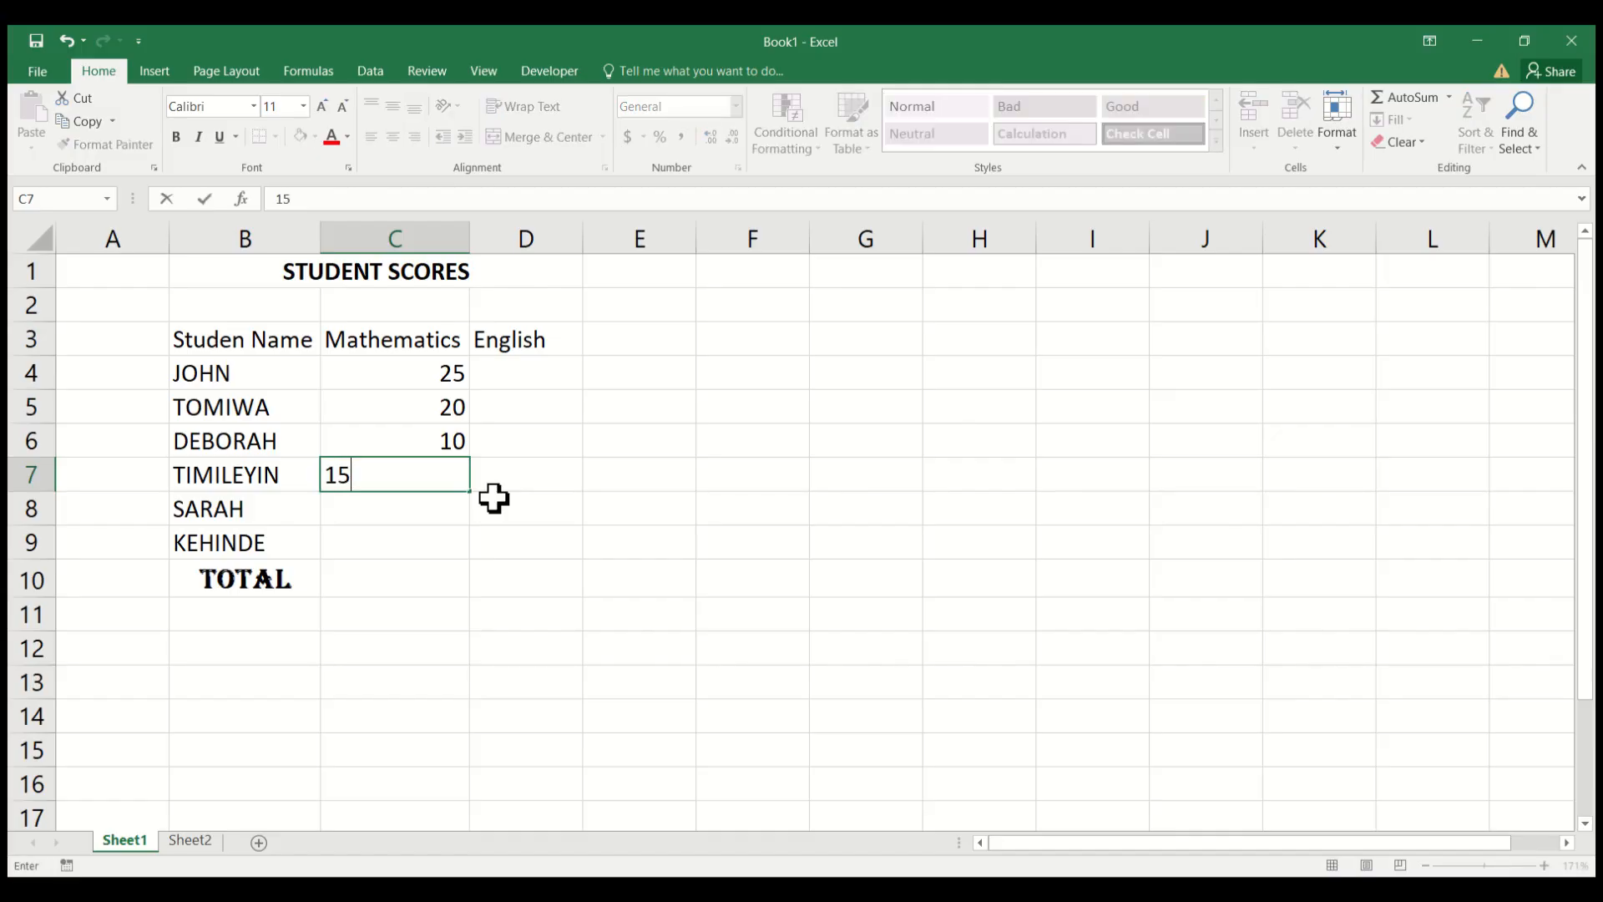
key(Return)
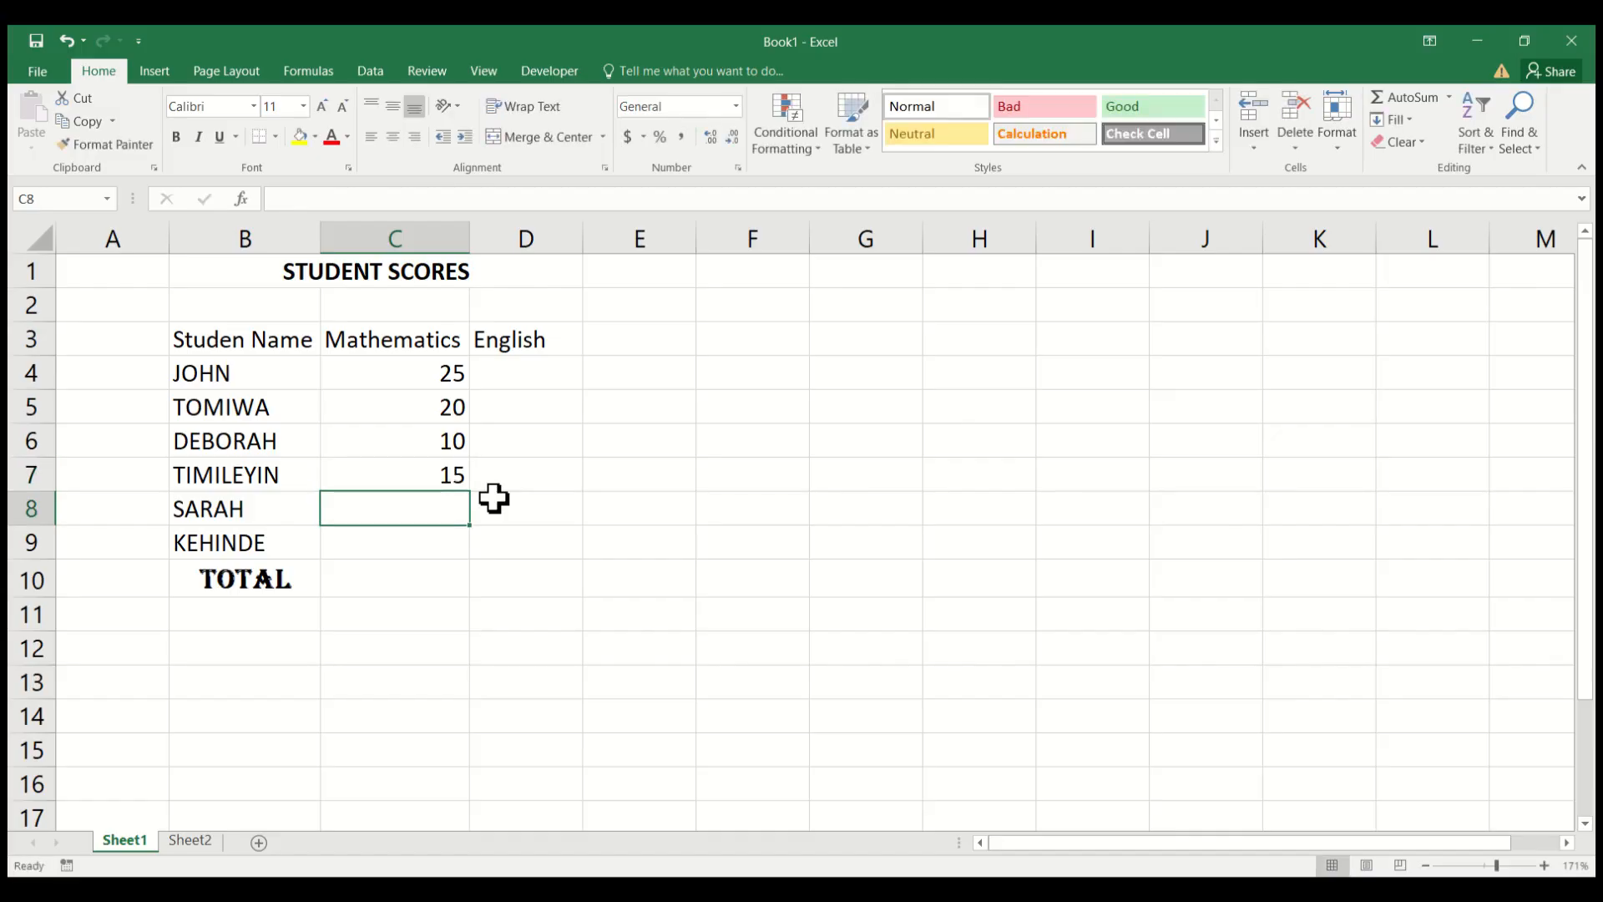
text(12)
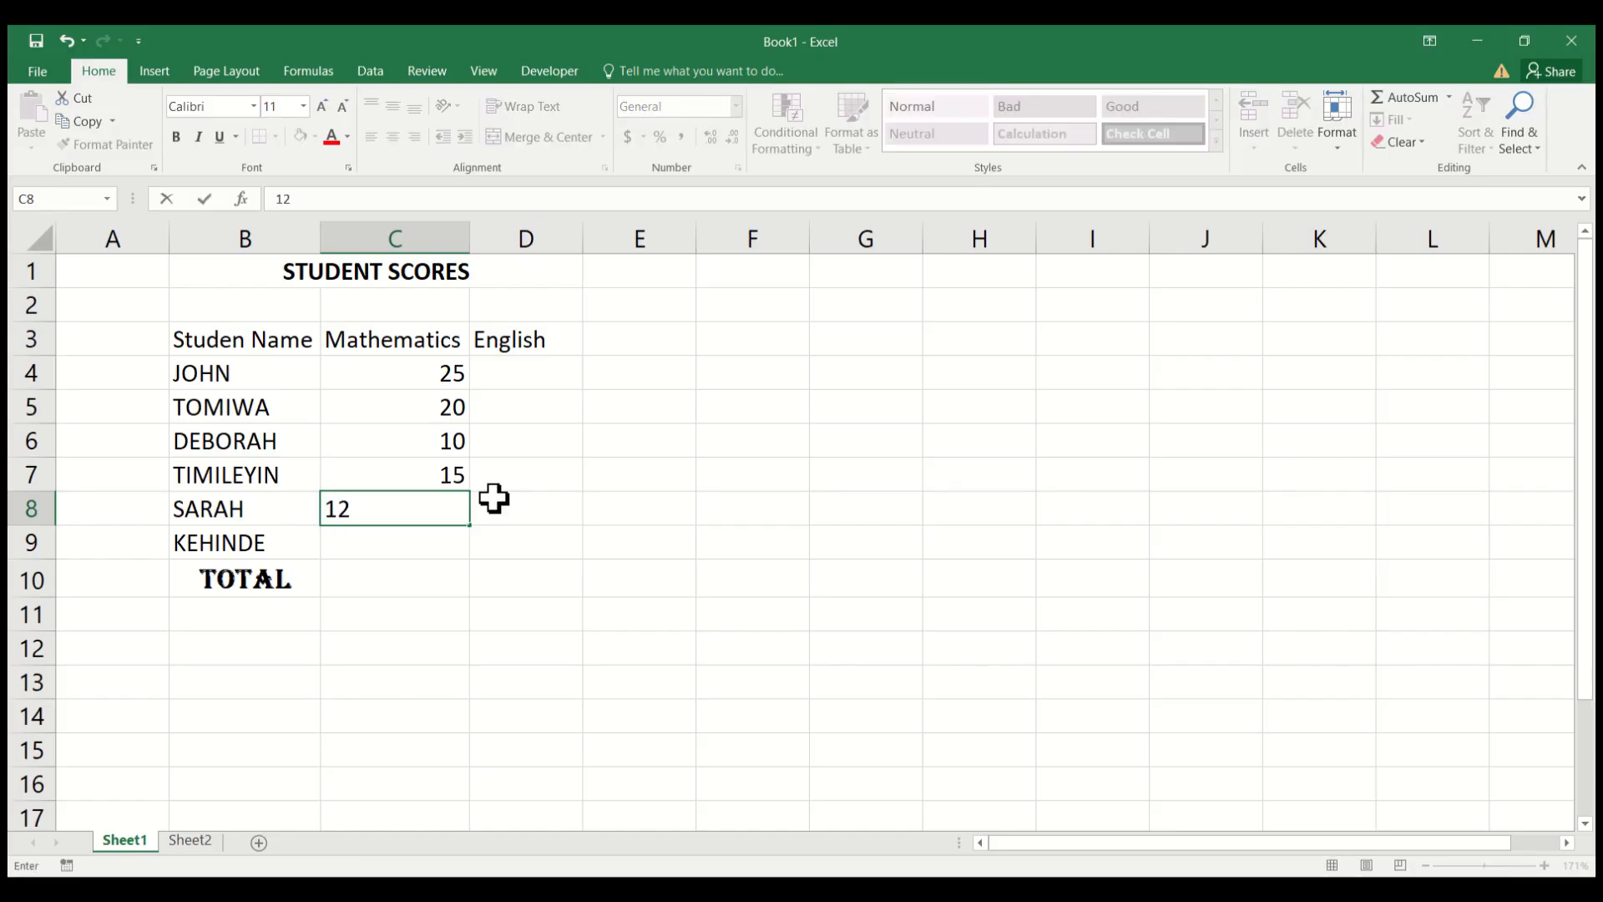
key(Return)
text(30)
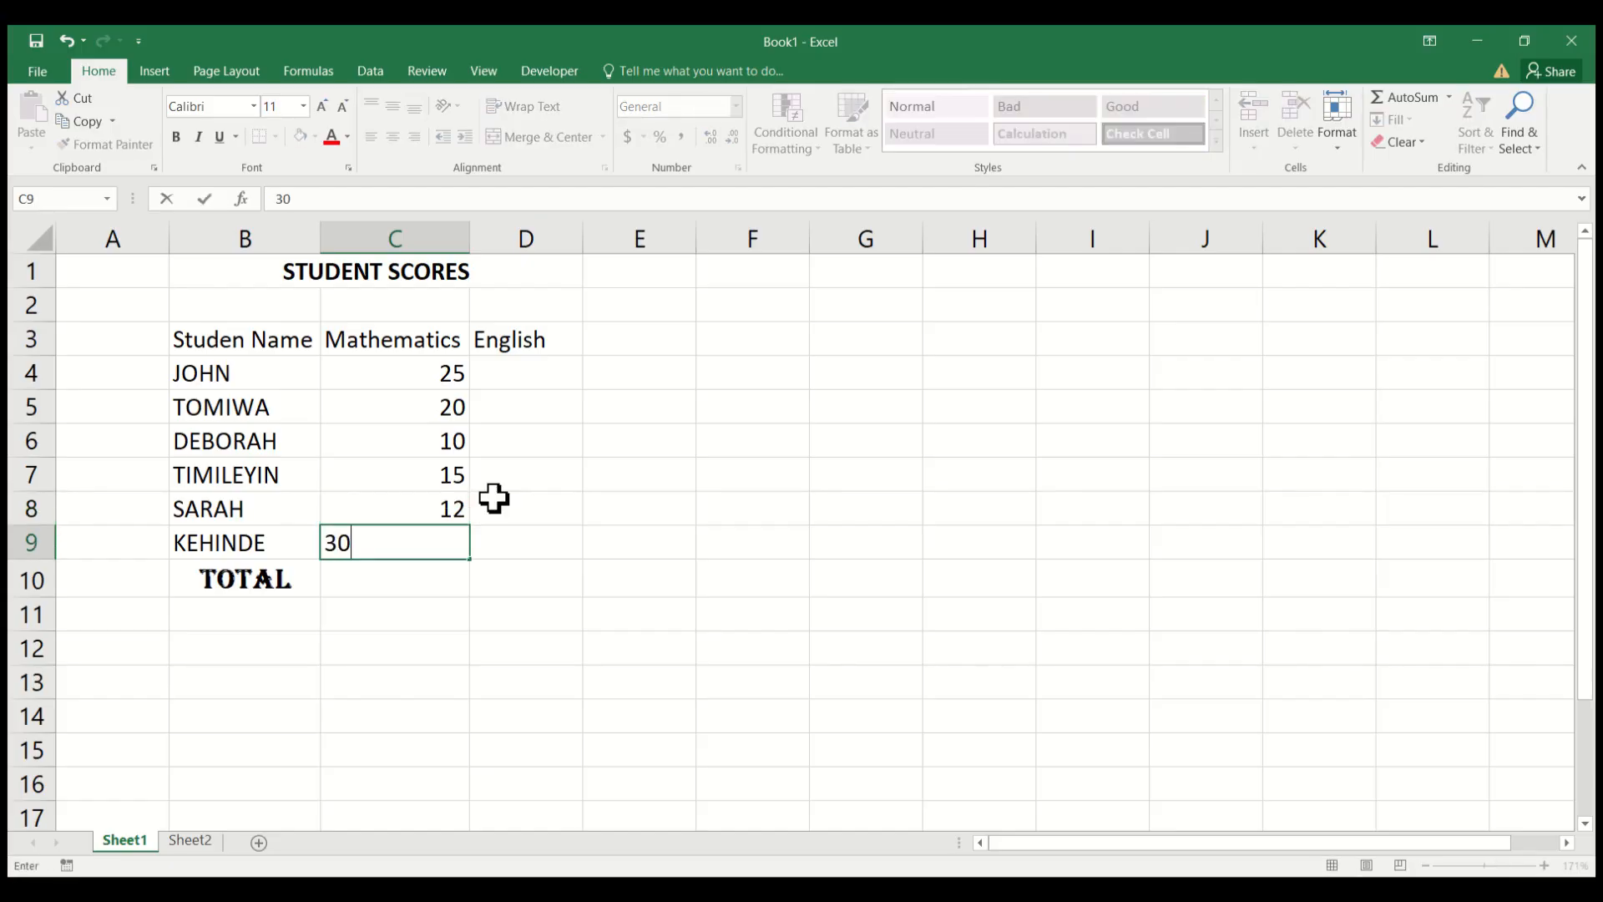
key(Return)
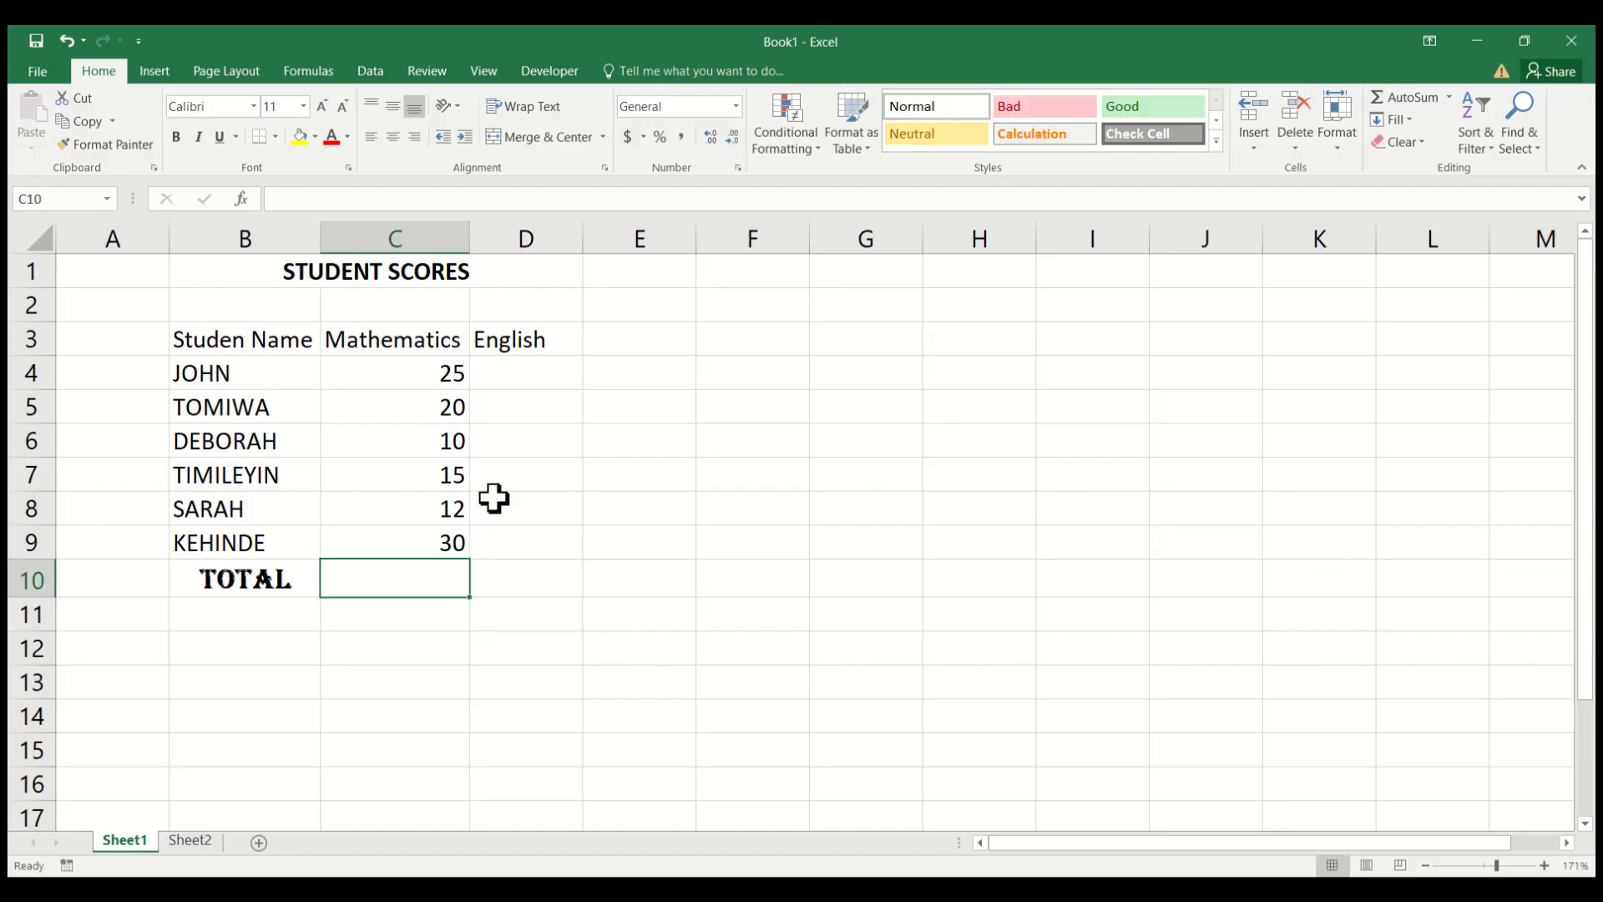
Enter the English scores 15, 25 and 20 in cells D4 to D6.
click(518, 369)
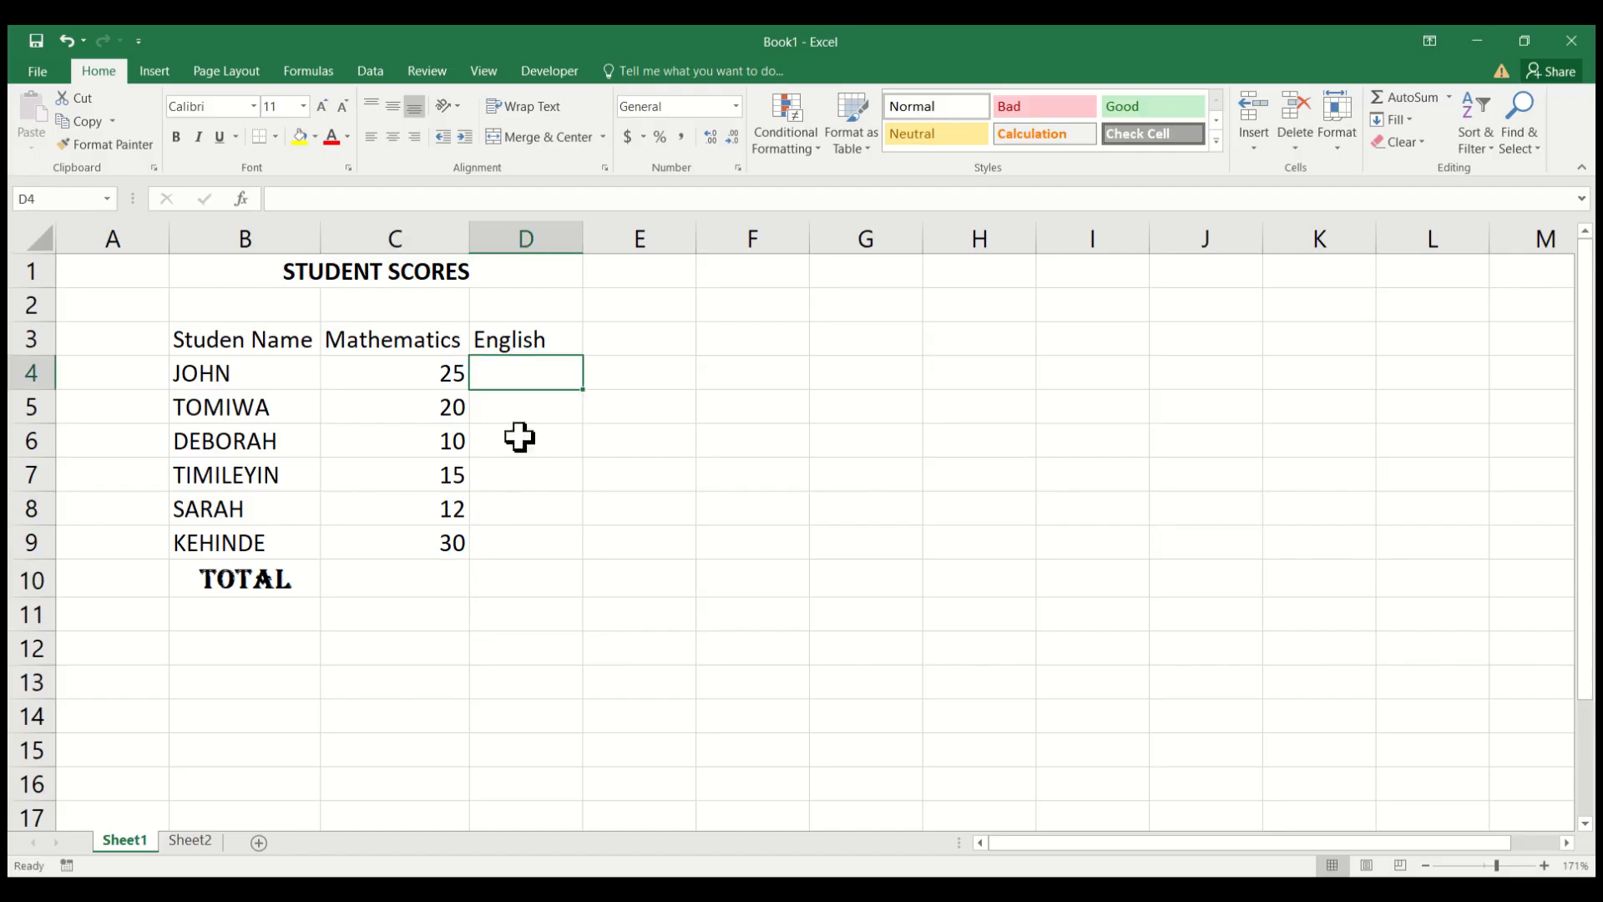
text(15)
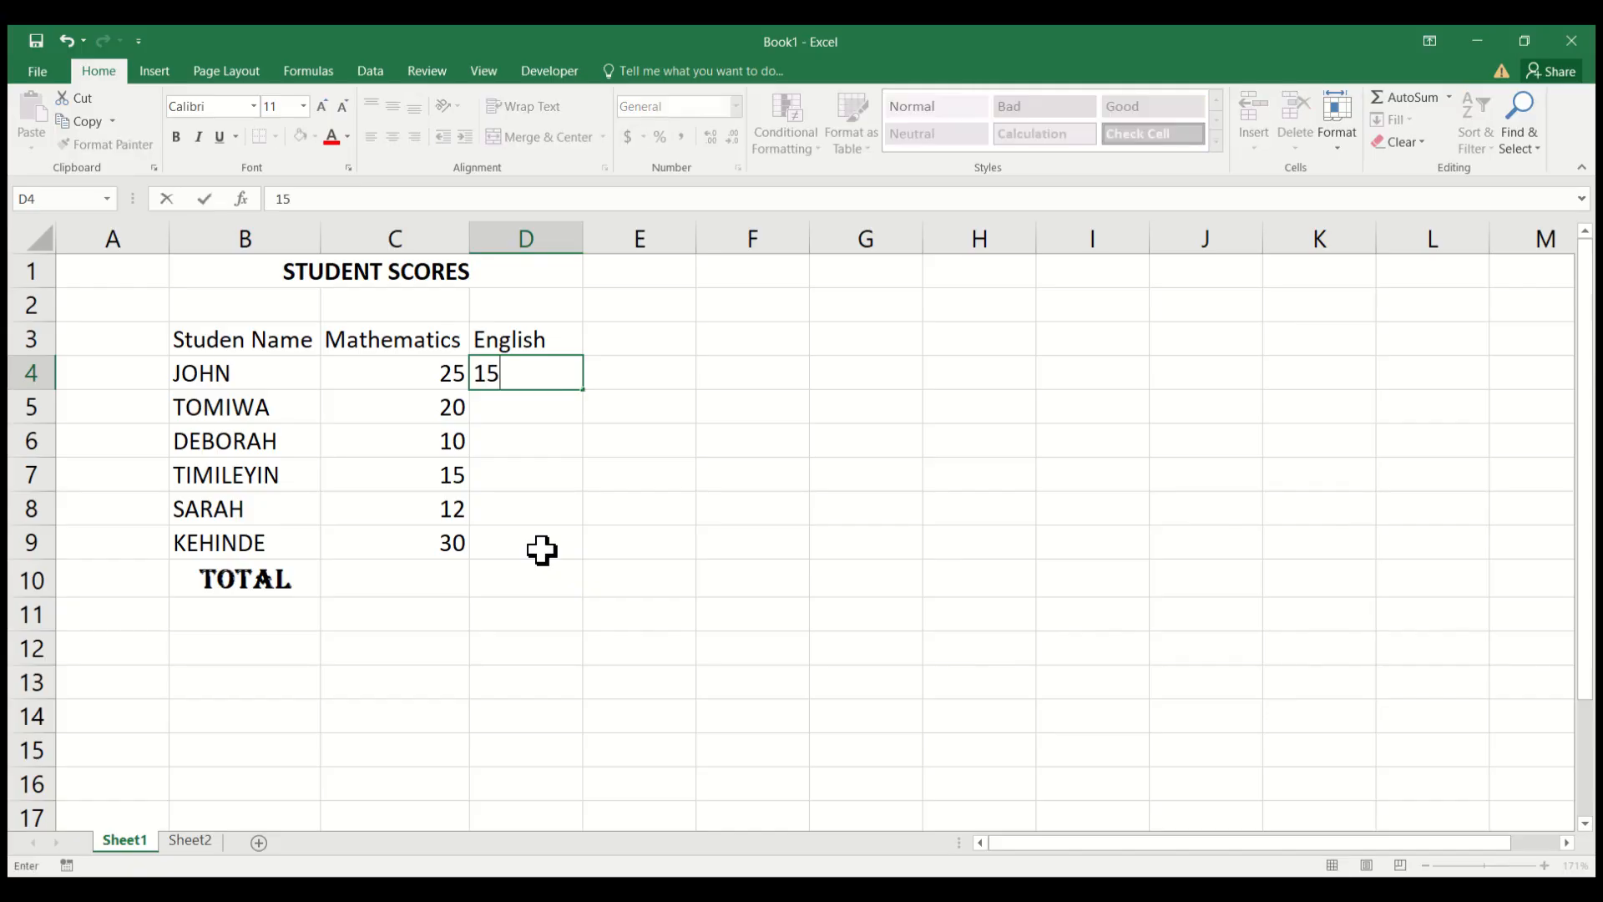
key(Return)
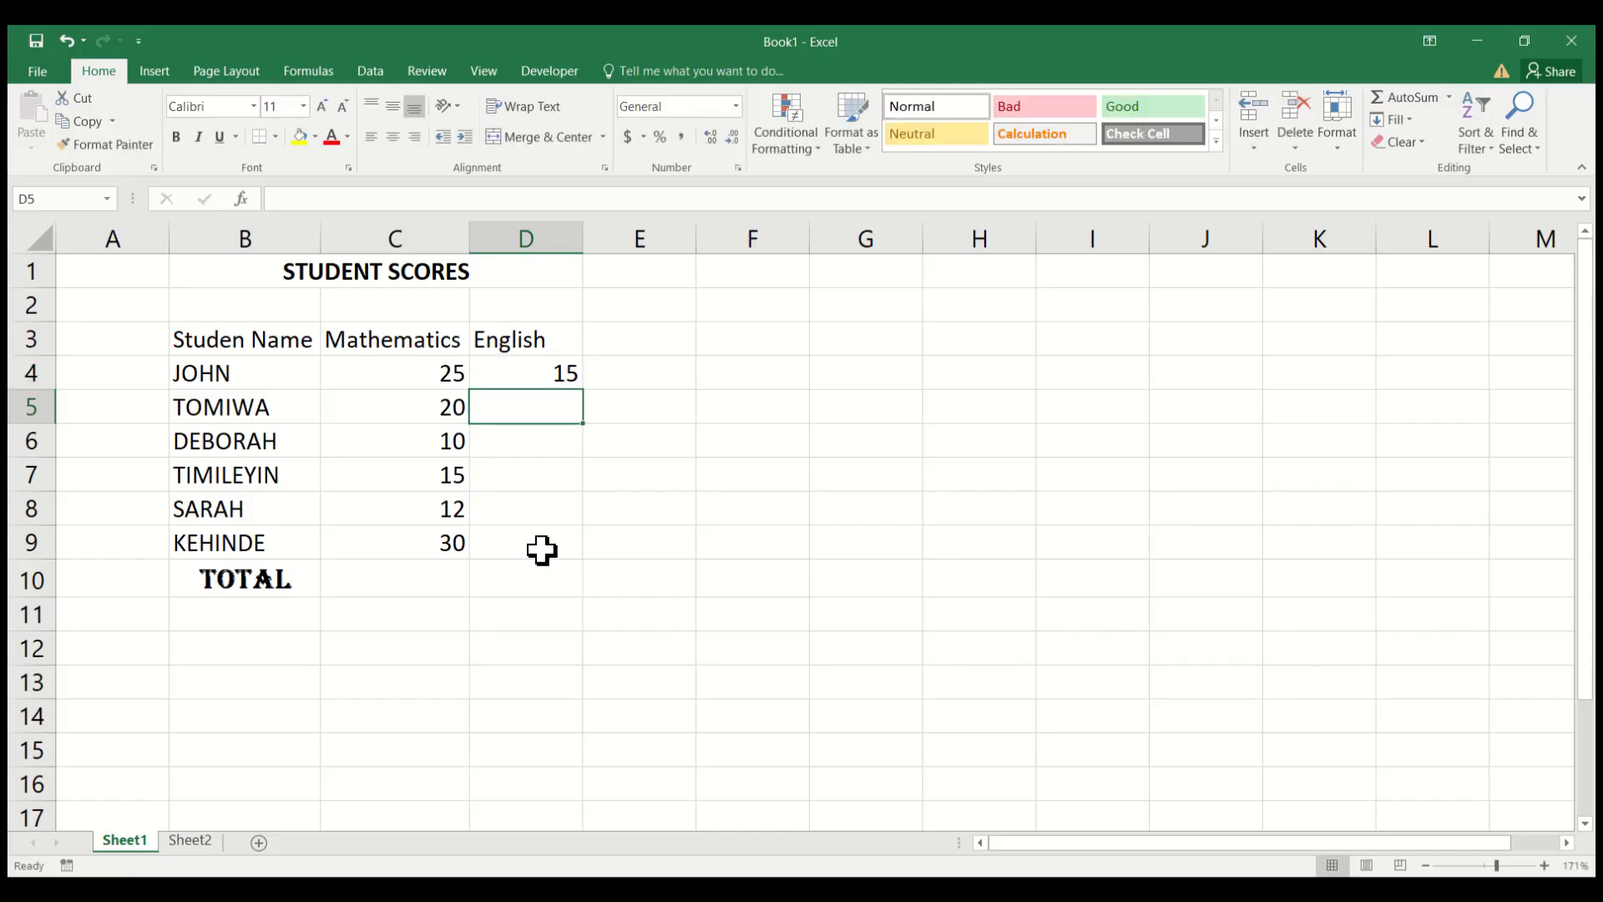
text(25)
key(Return)
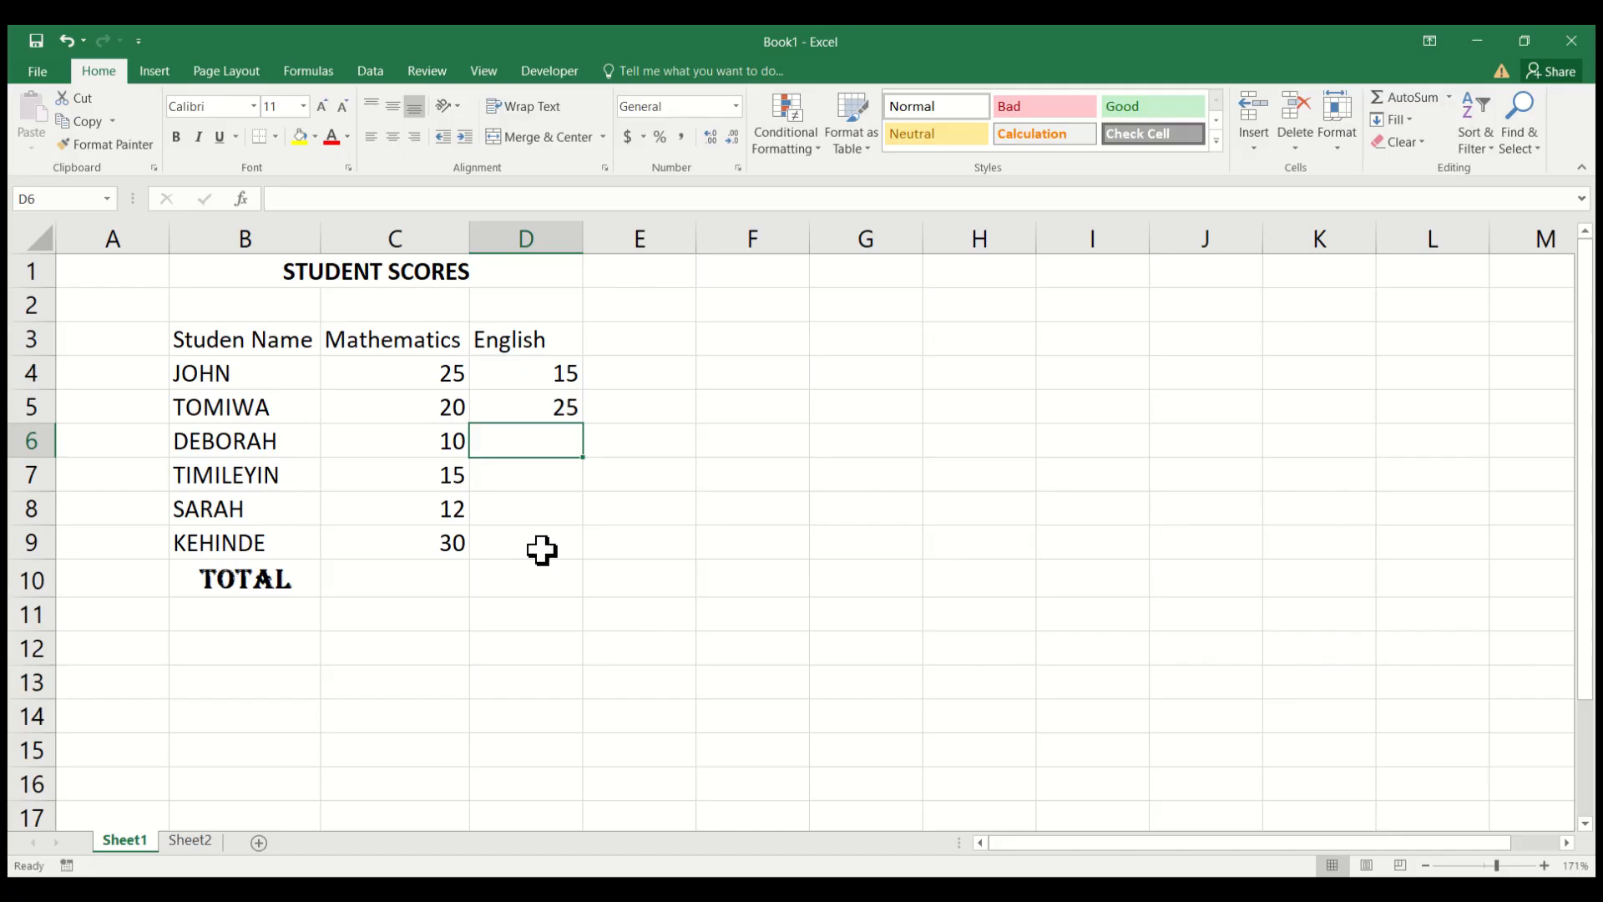
text(20)
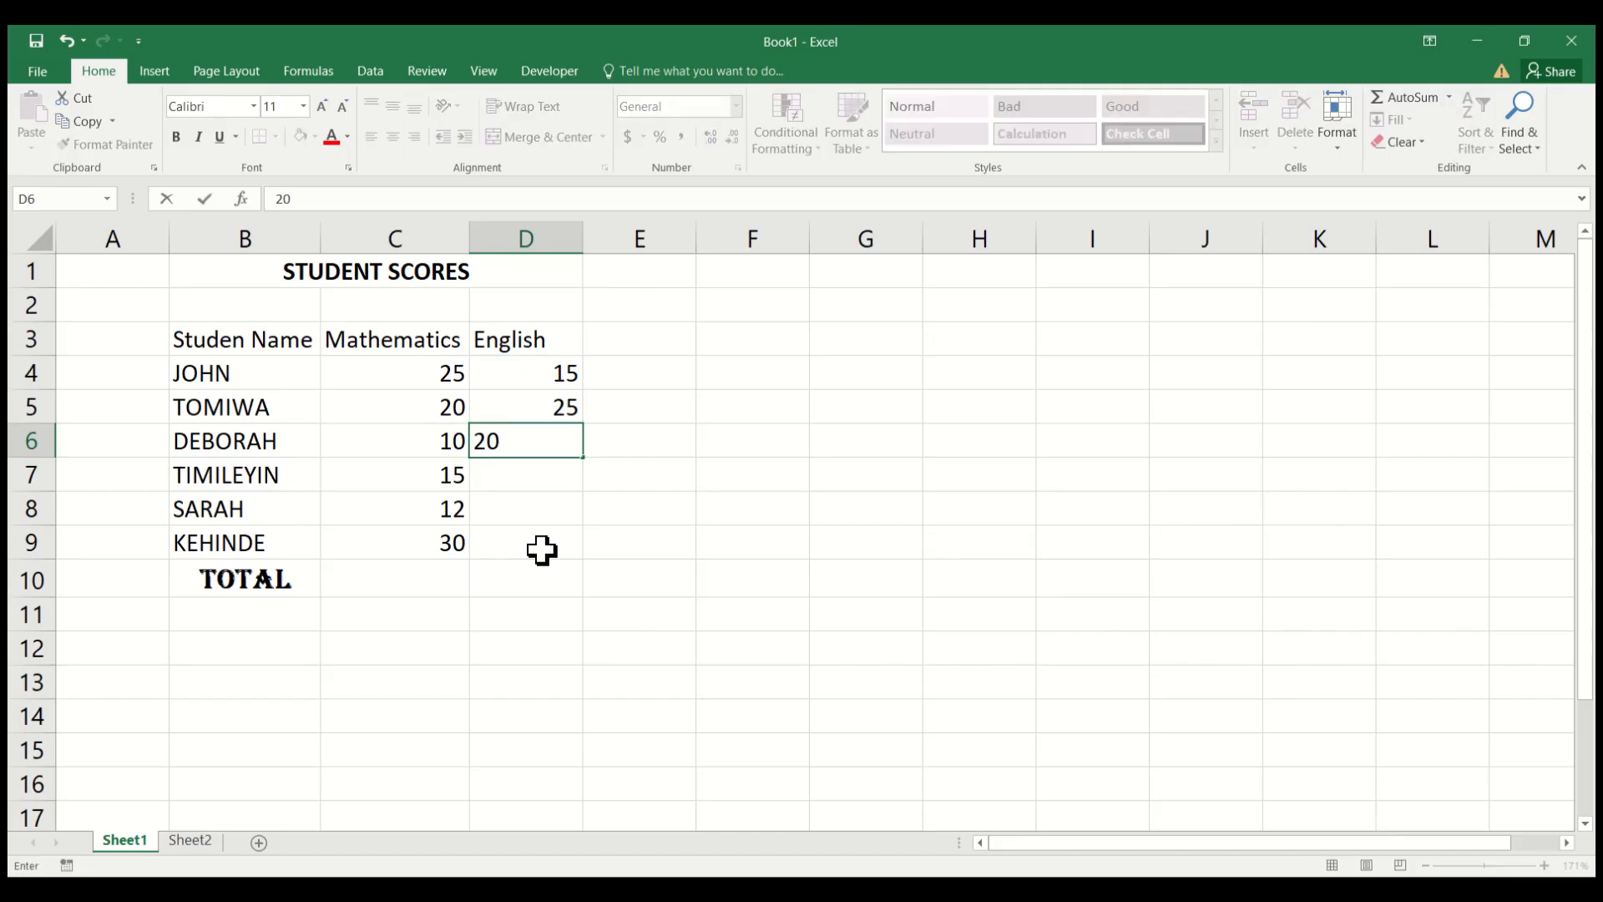
key(Return)
Enter the English scores 10, 22 and 25 in cells D7 to D9 for the last three students.
text(10)
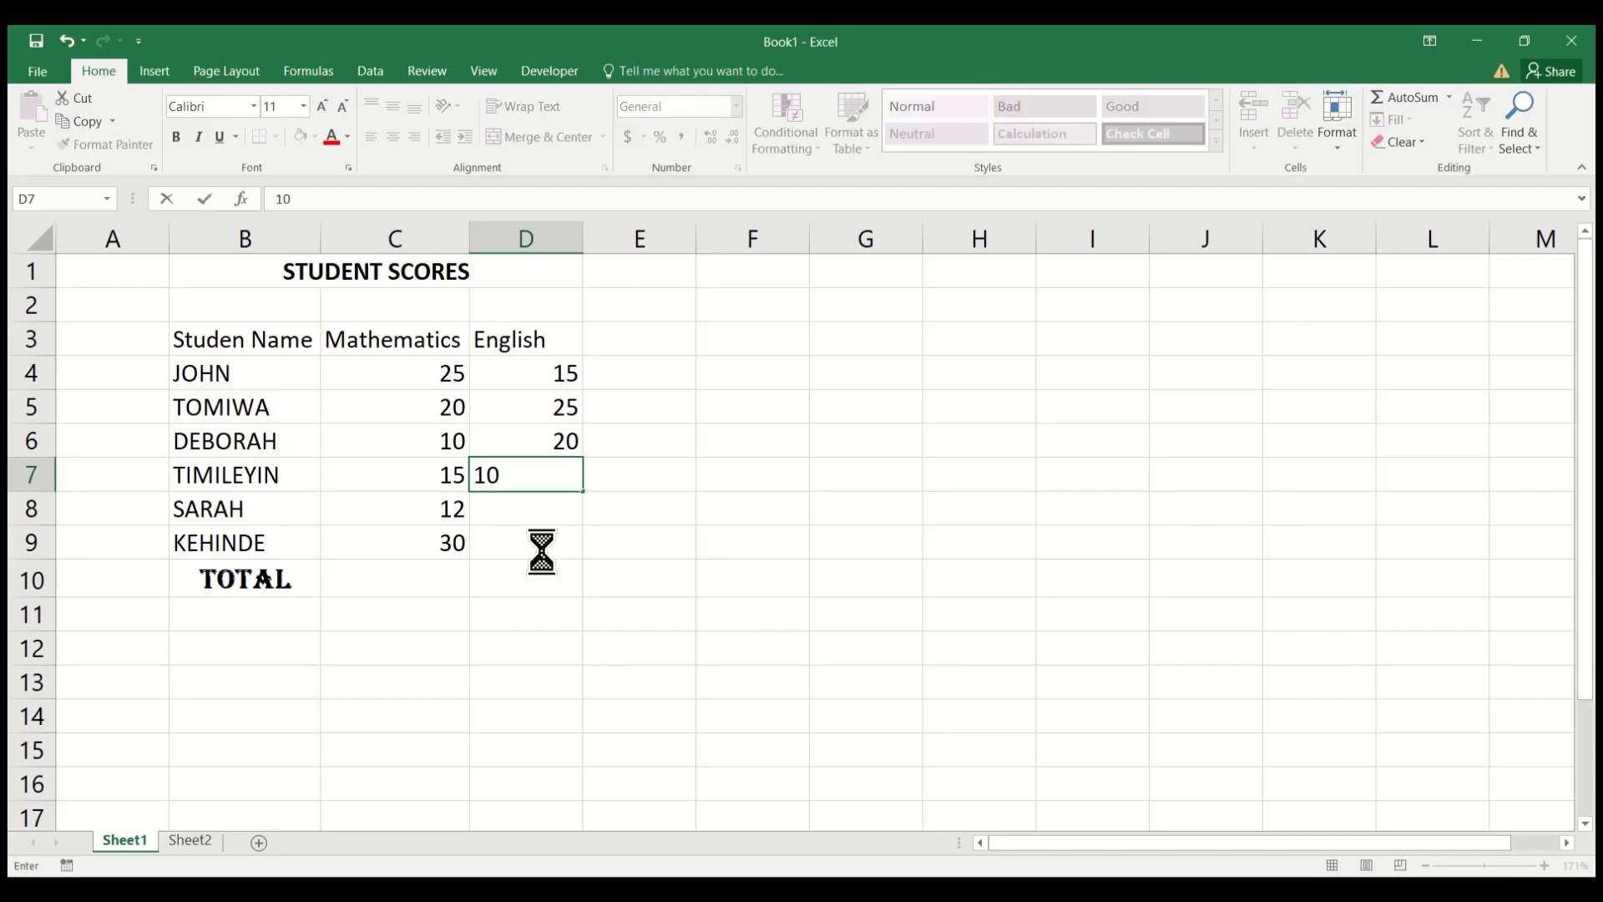
key(Return)
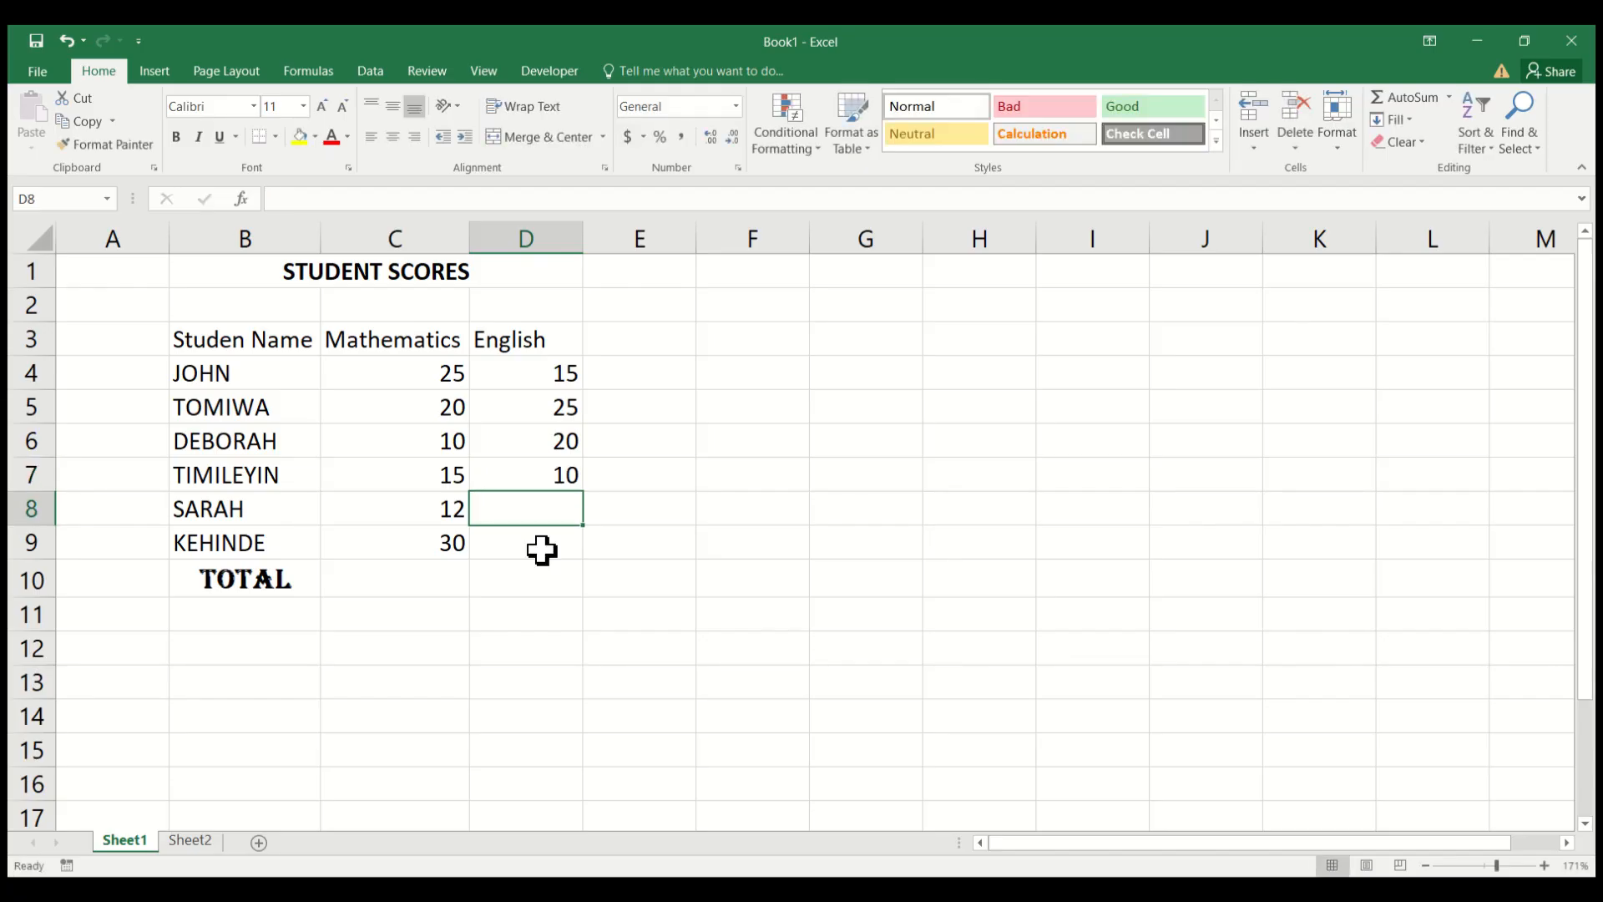
text(22)
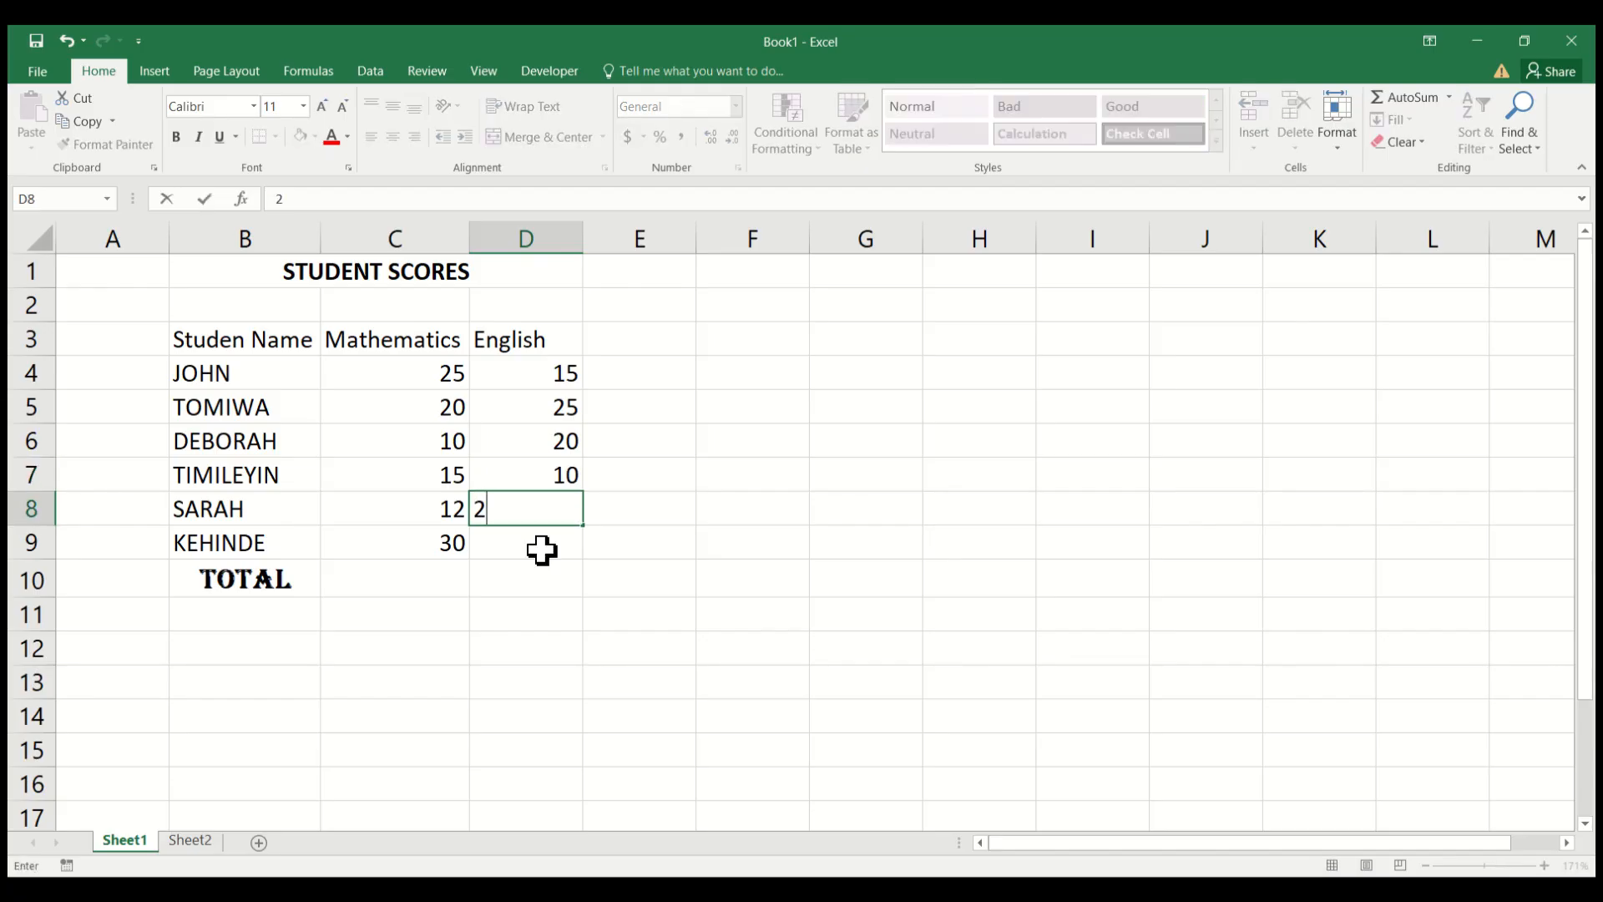
key(Return)
text(25)
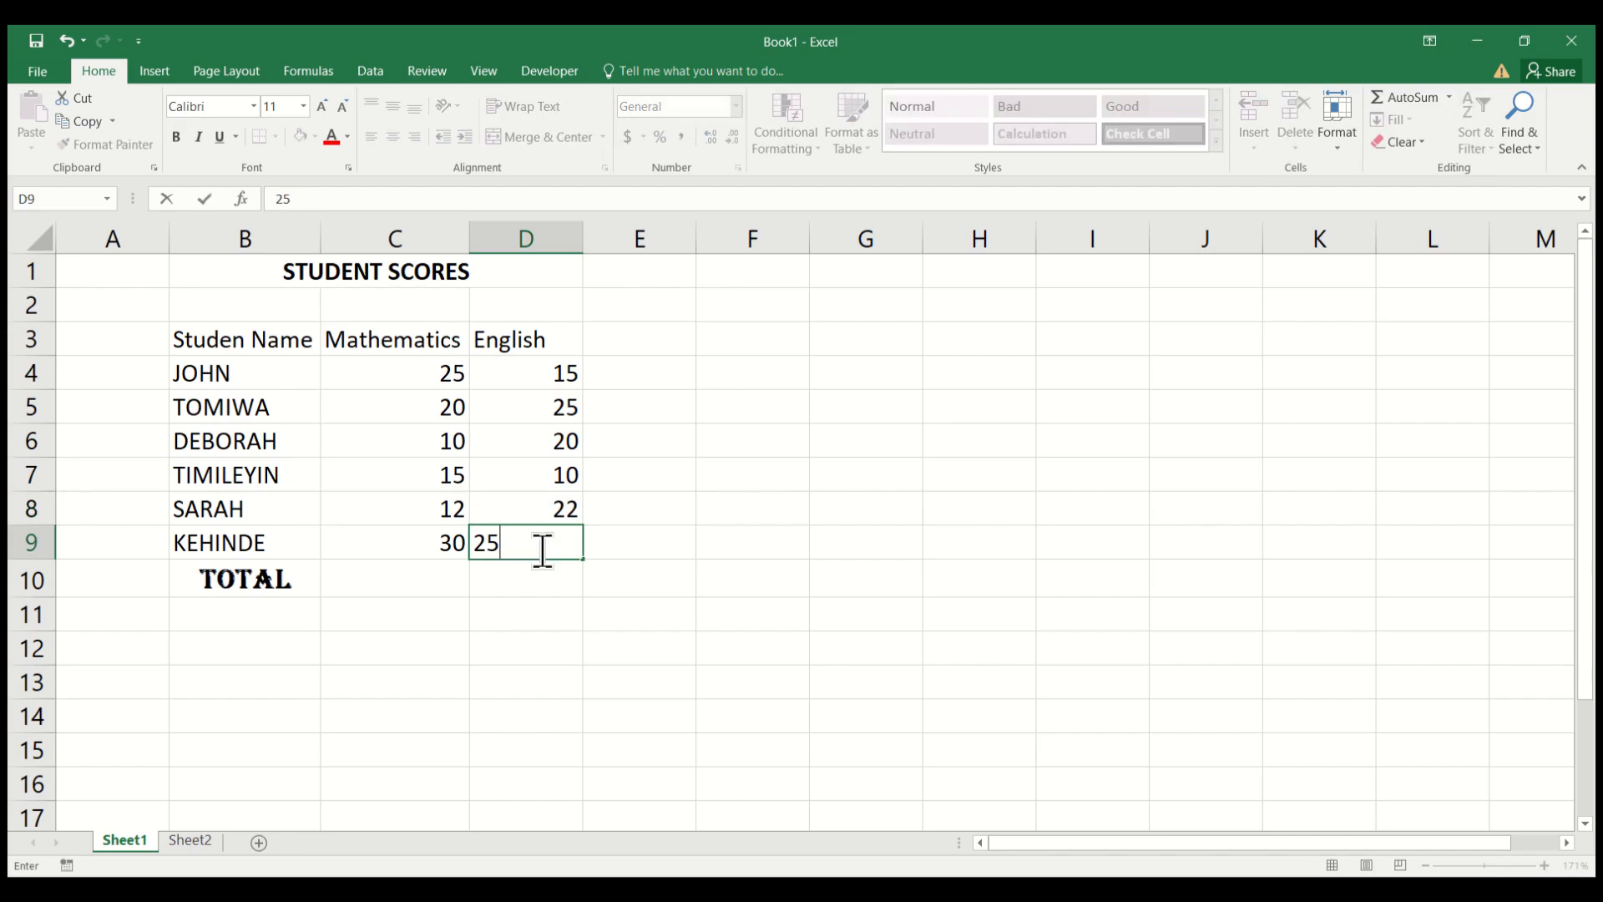
key(Return)
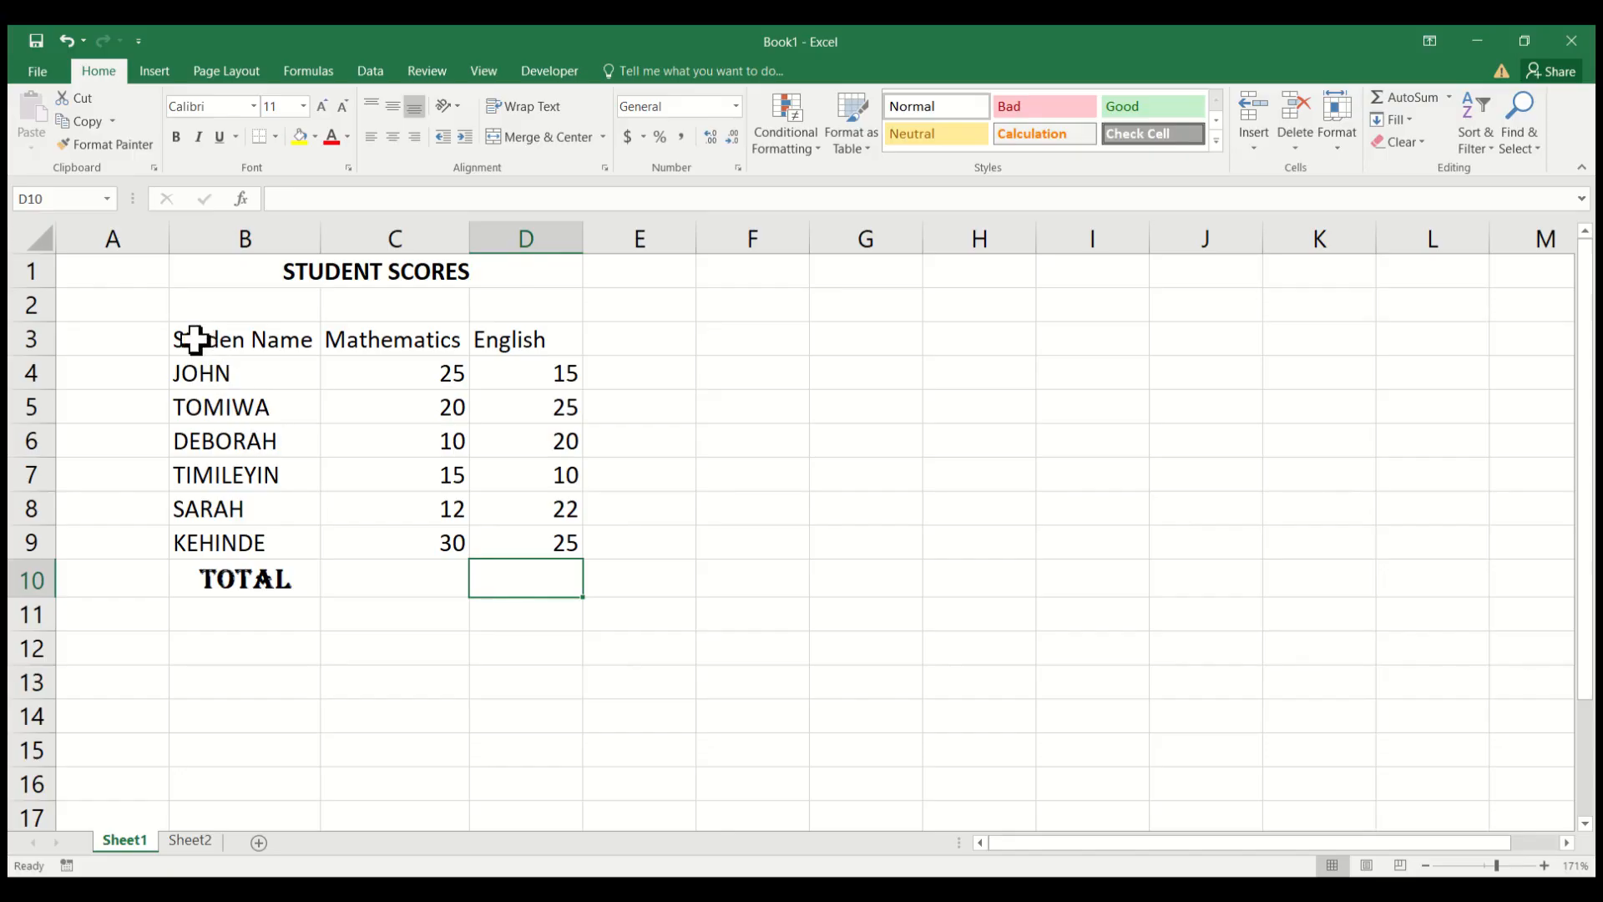
drag(193, 365, 244, 506)
click(362, 368)
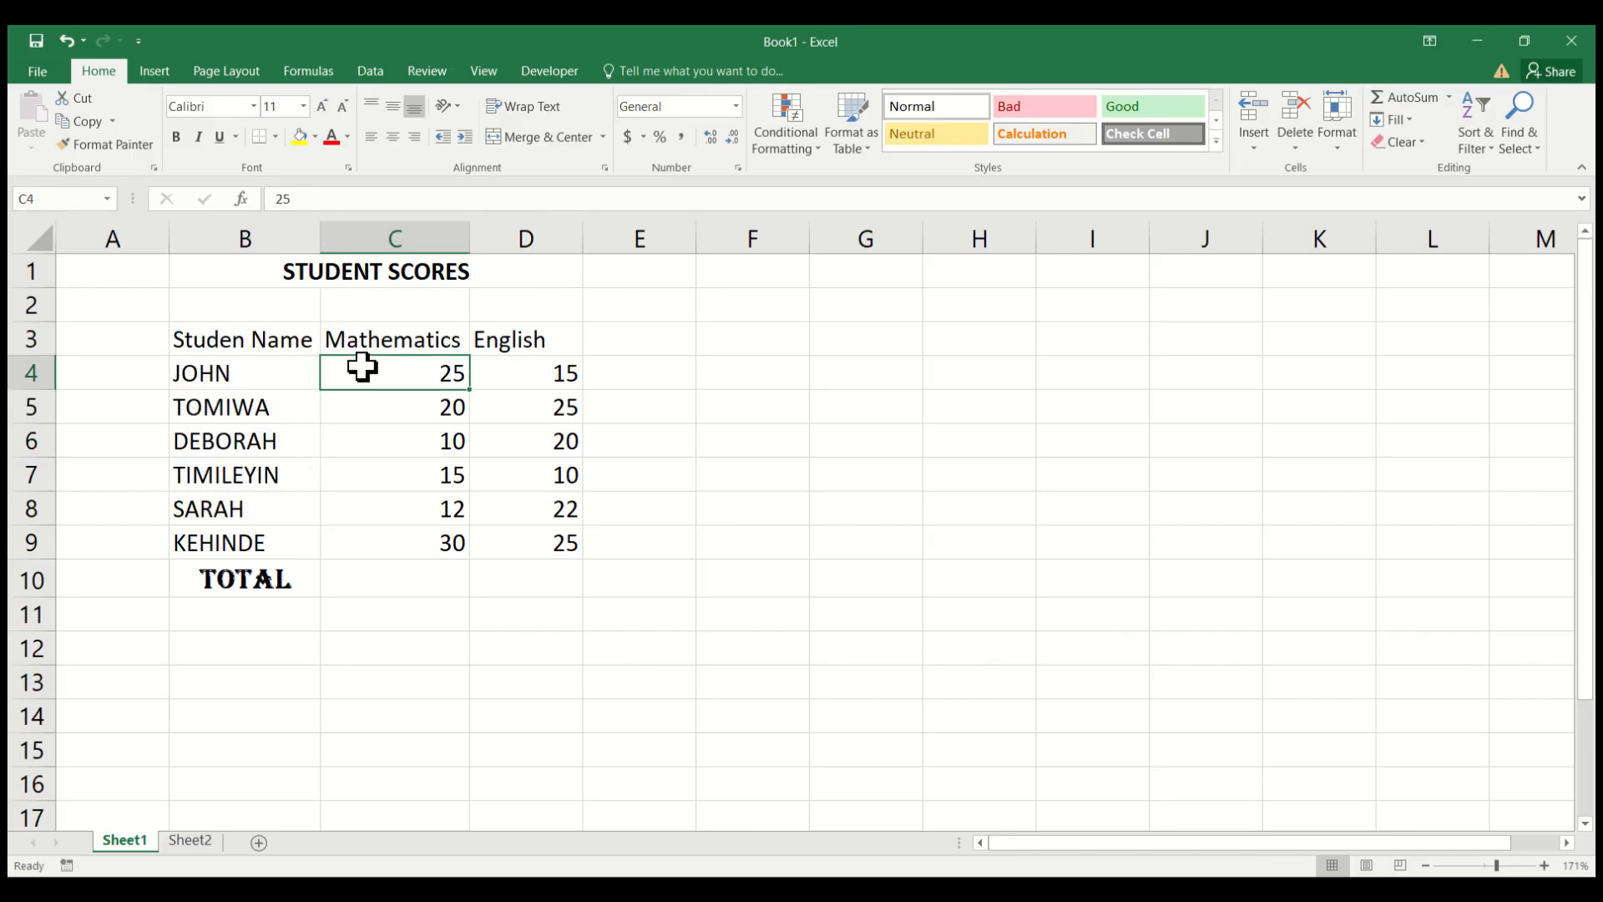
drag(361, 367, 434, 531)
click(453, 535)
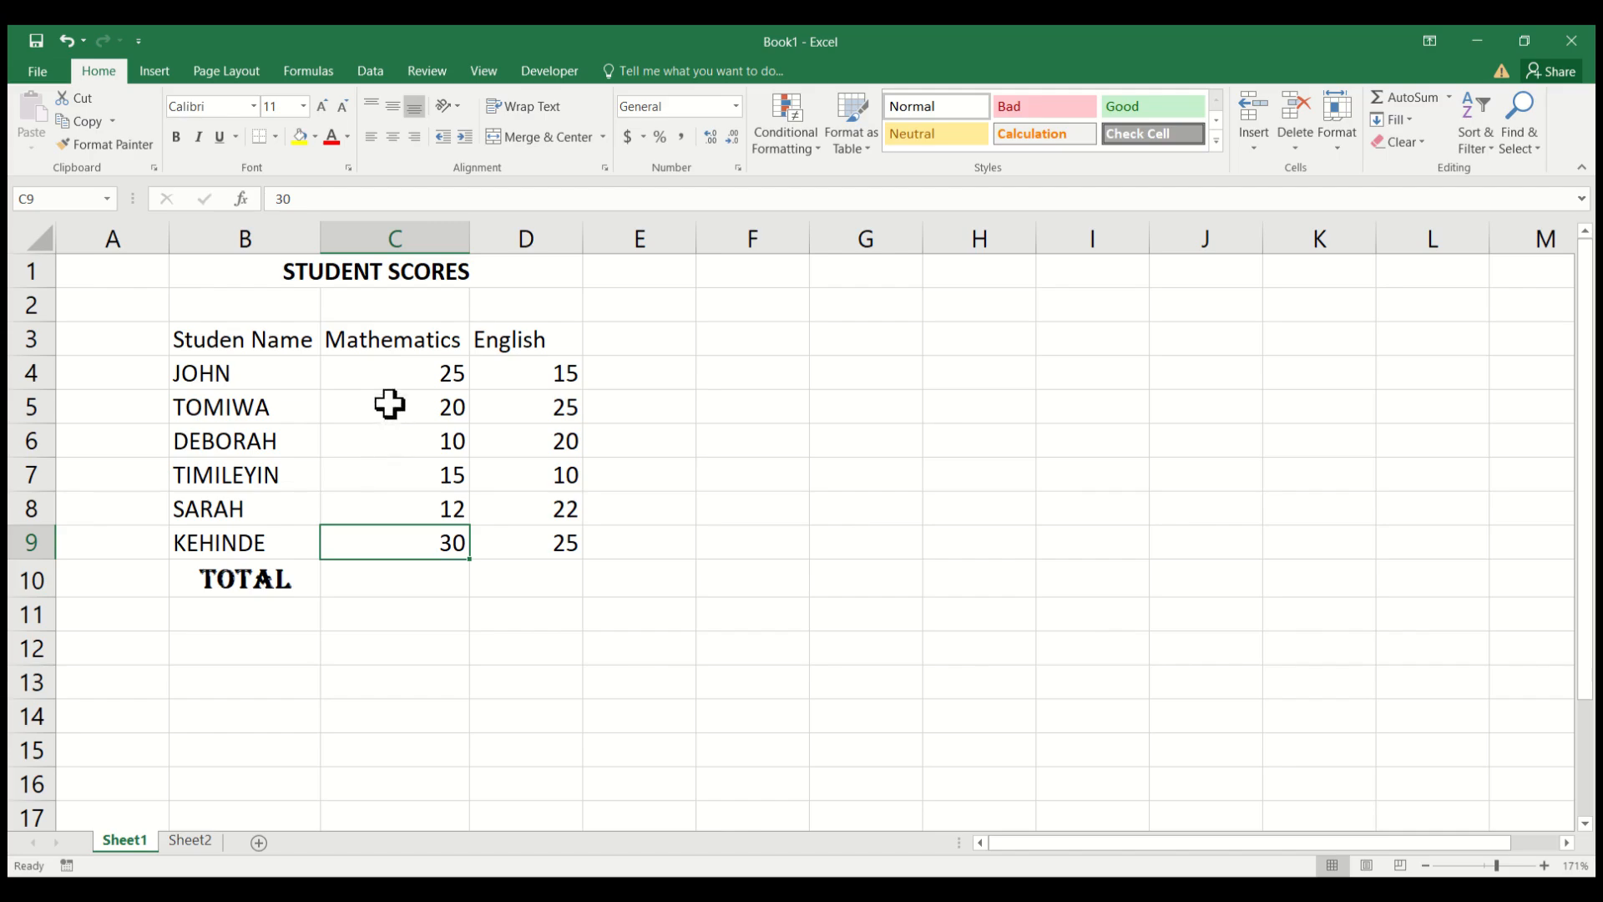
Center the Mathematics scores in C4:C9 and the English scores in D4:D9 horizontally in their cells.
drag(384, 376, 409, 529)
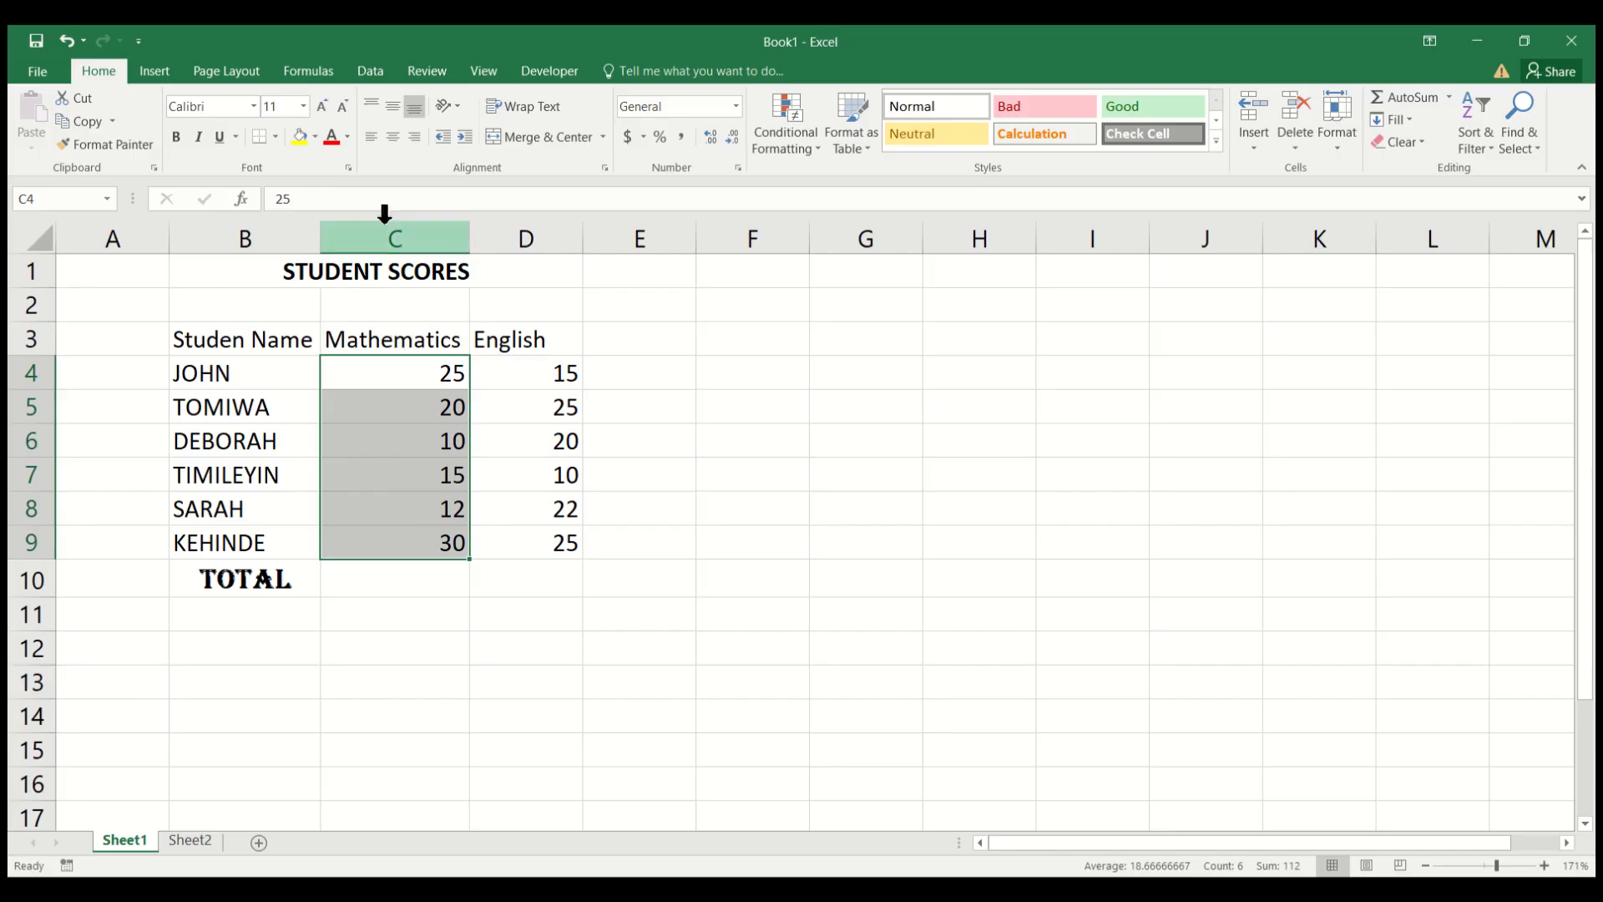
click(398, 143)
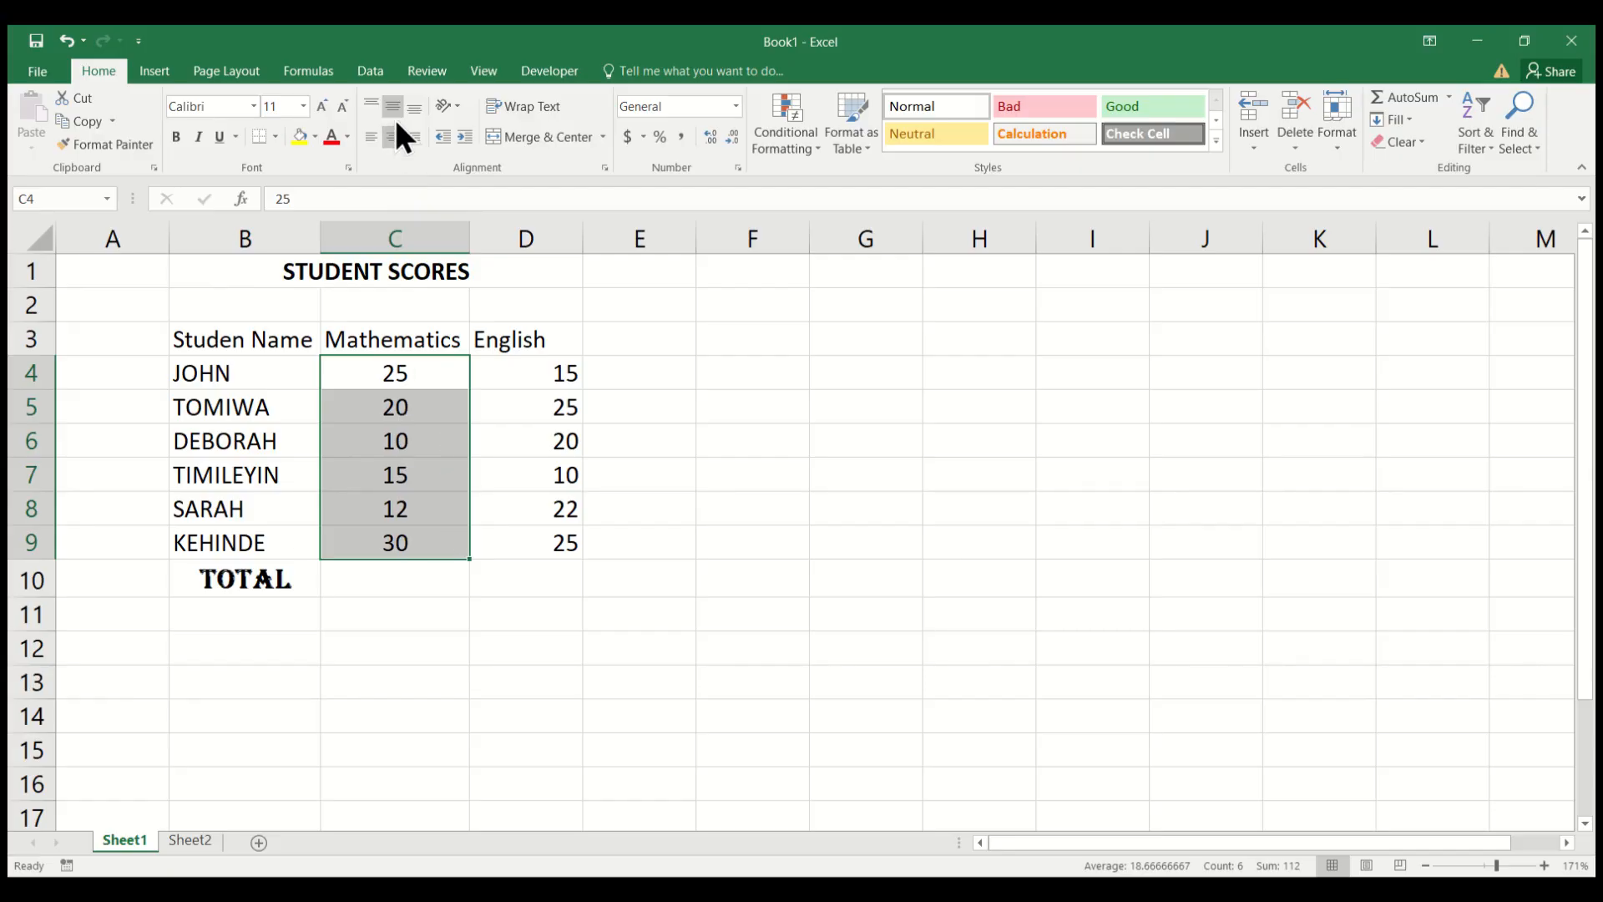
click(531, 370)
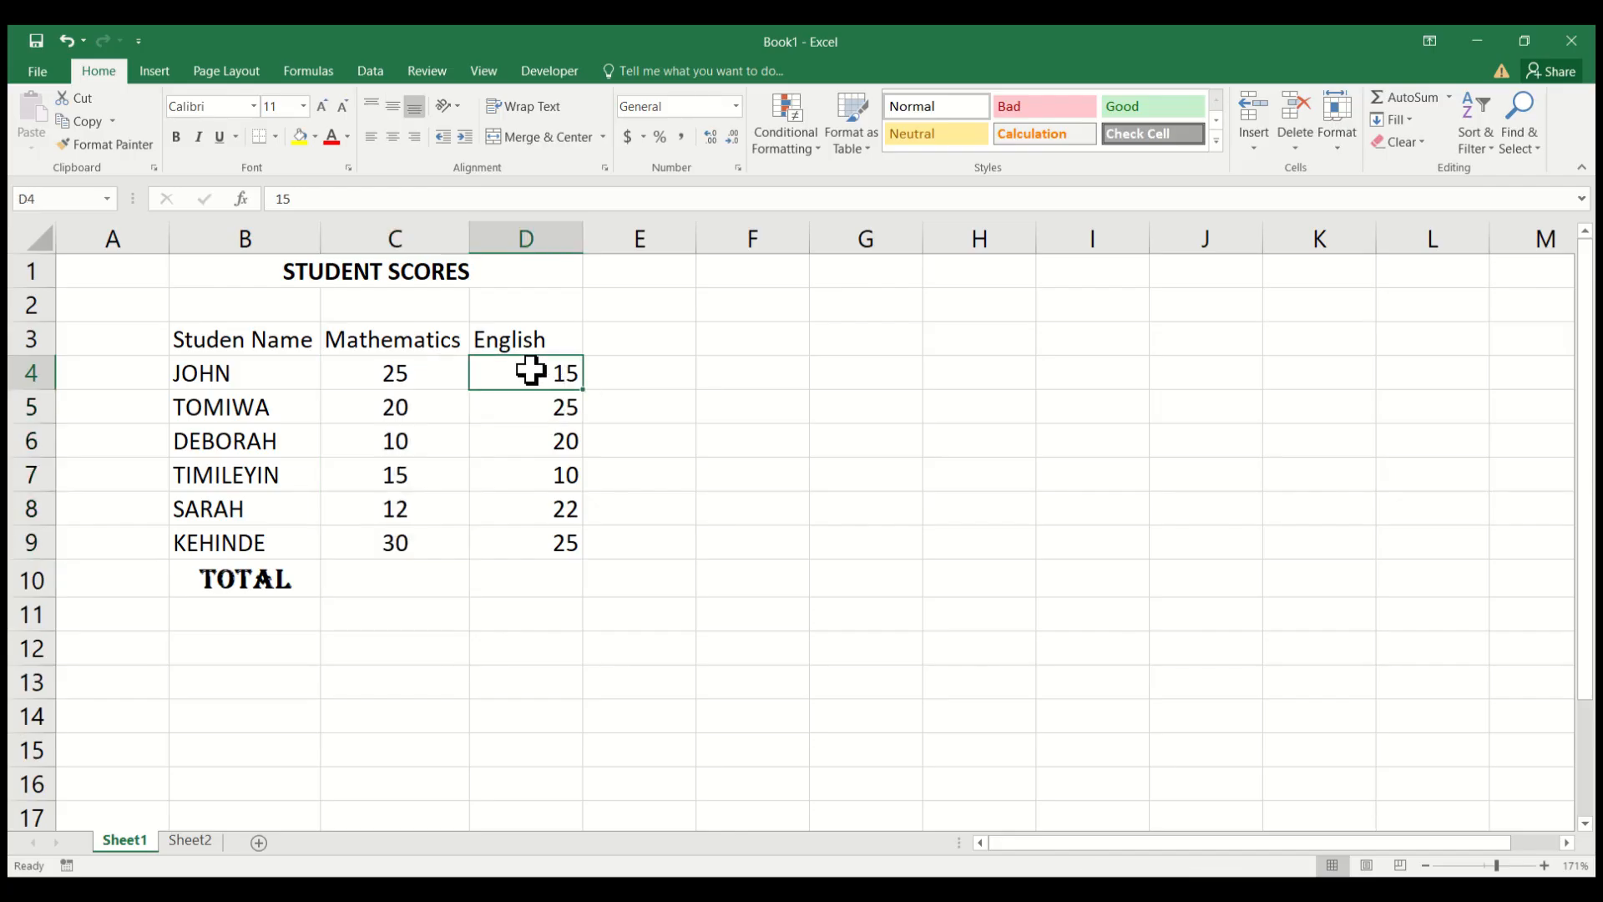
drag(531, 369, 563, 530)
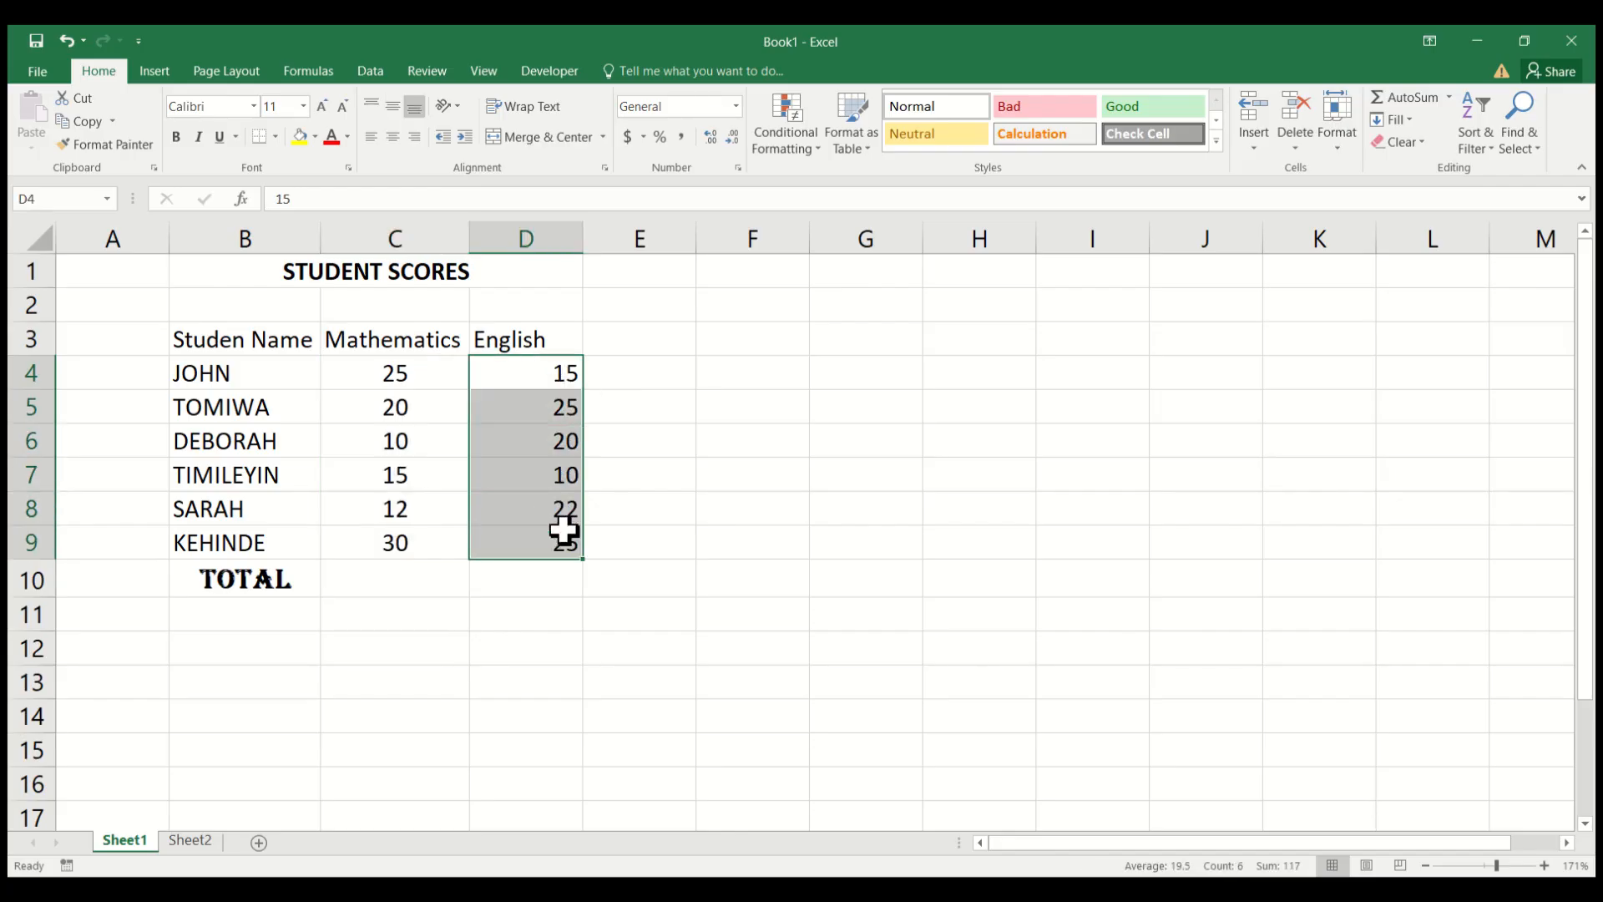
click(395, 142)
click(681, 503)
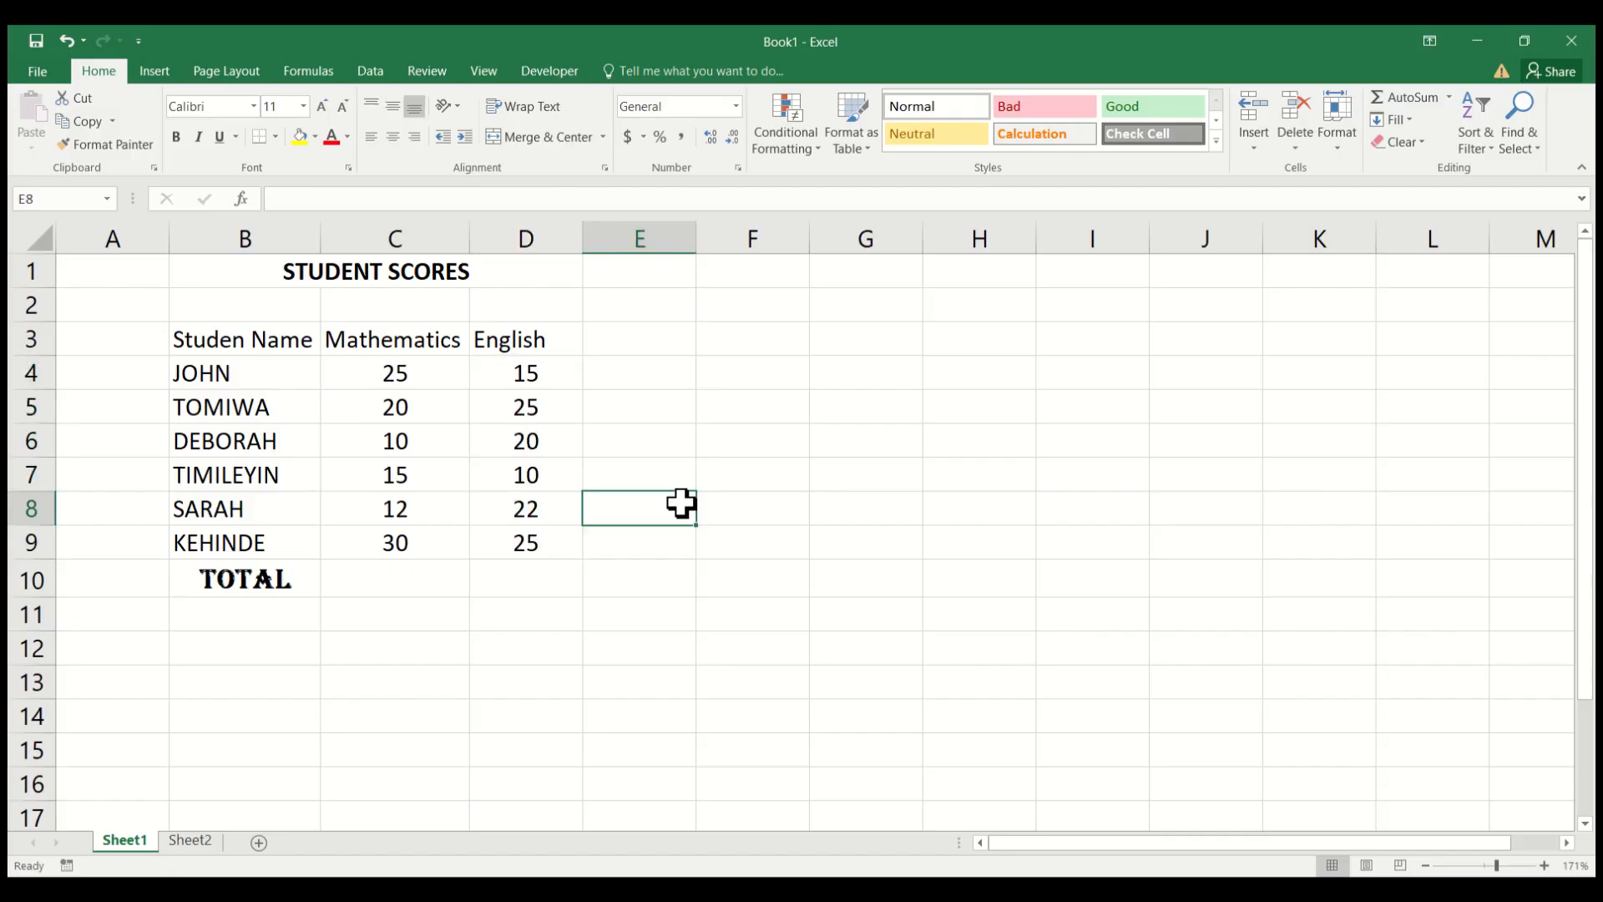
key(ctrl+s)
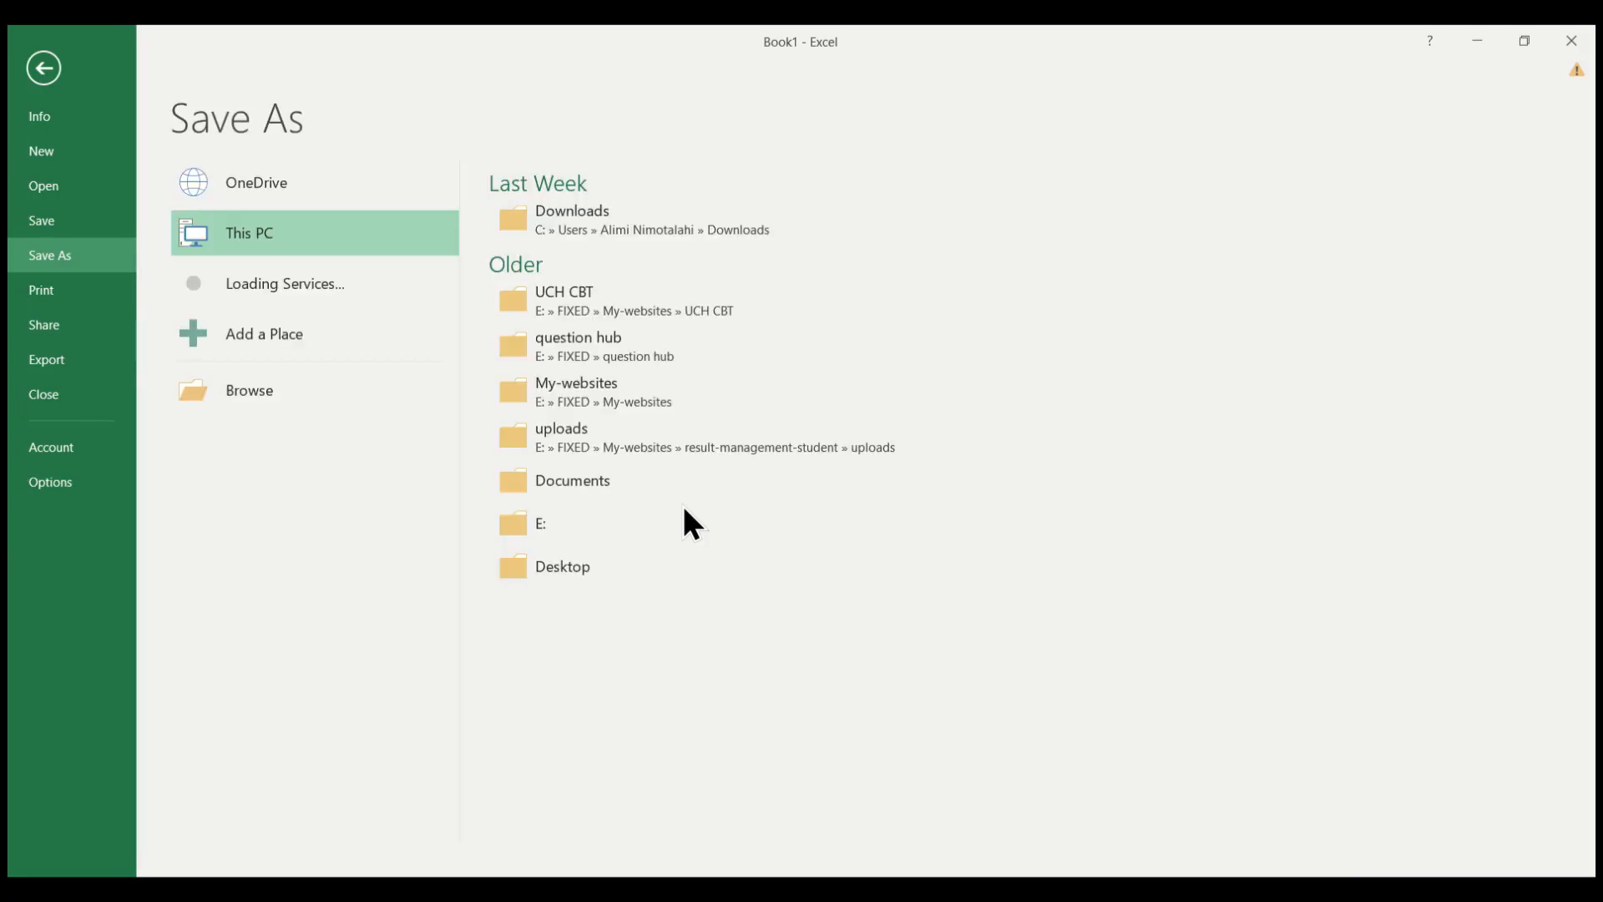
click(44, 68)
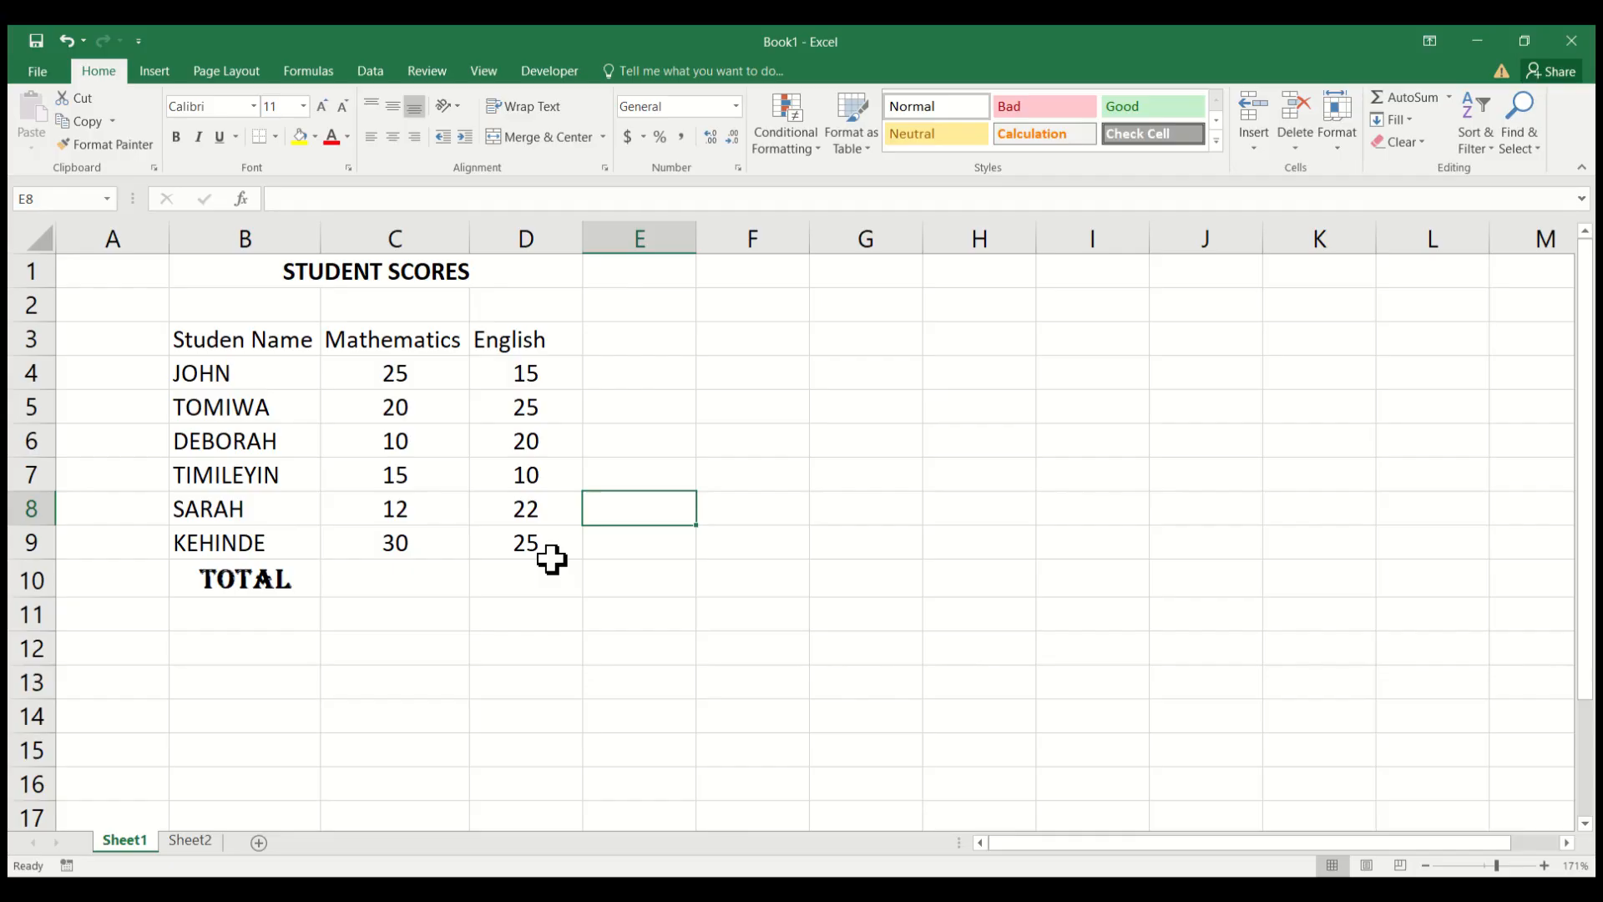
click(192, 840)
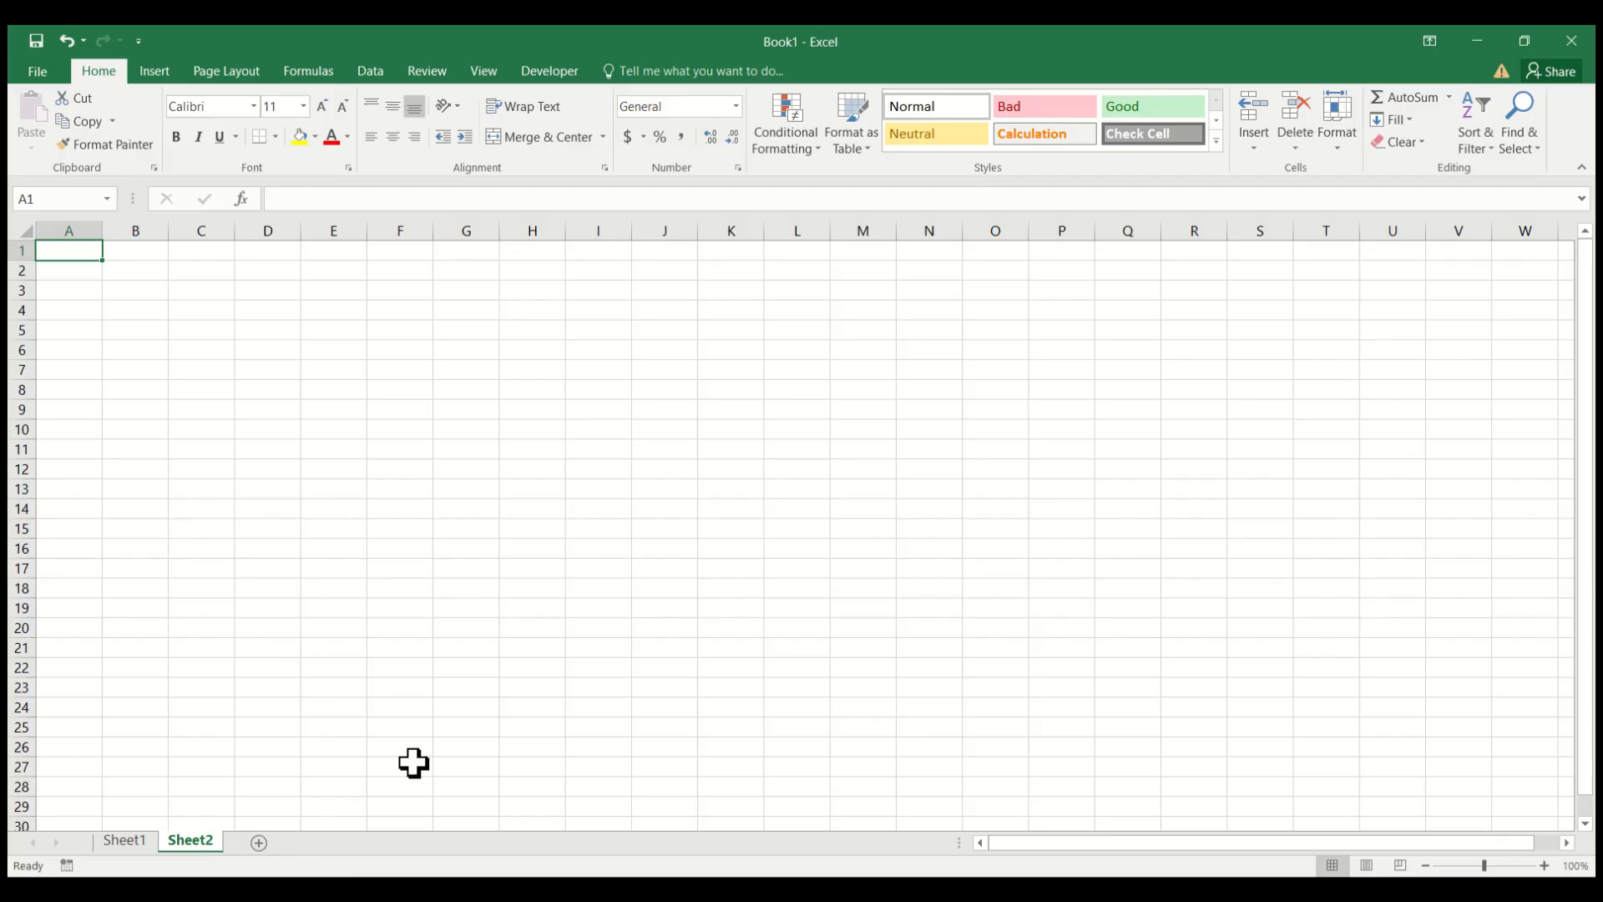
click(119, 840)
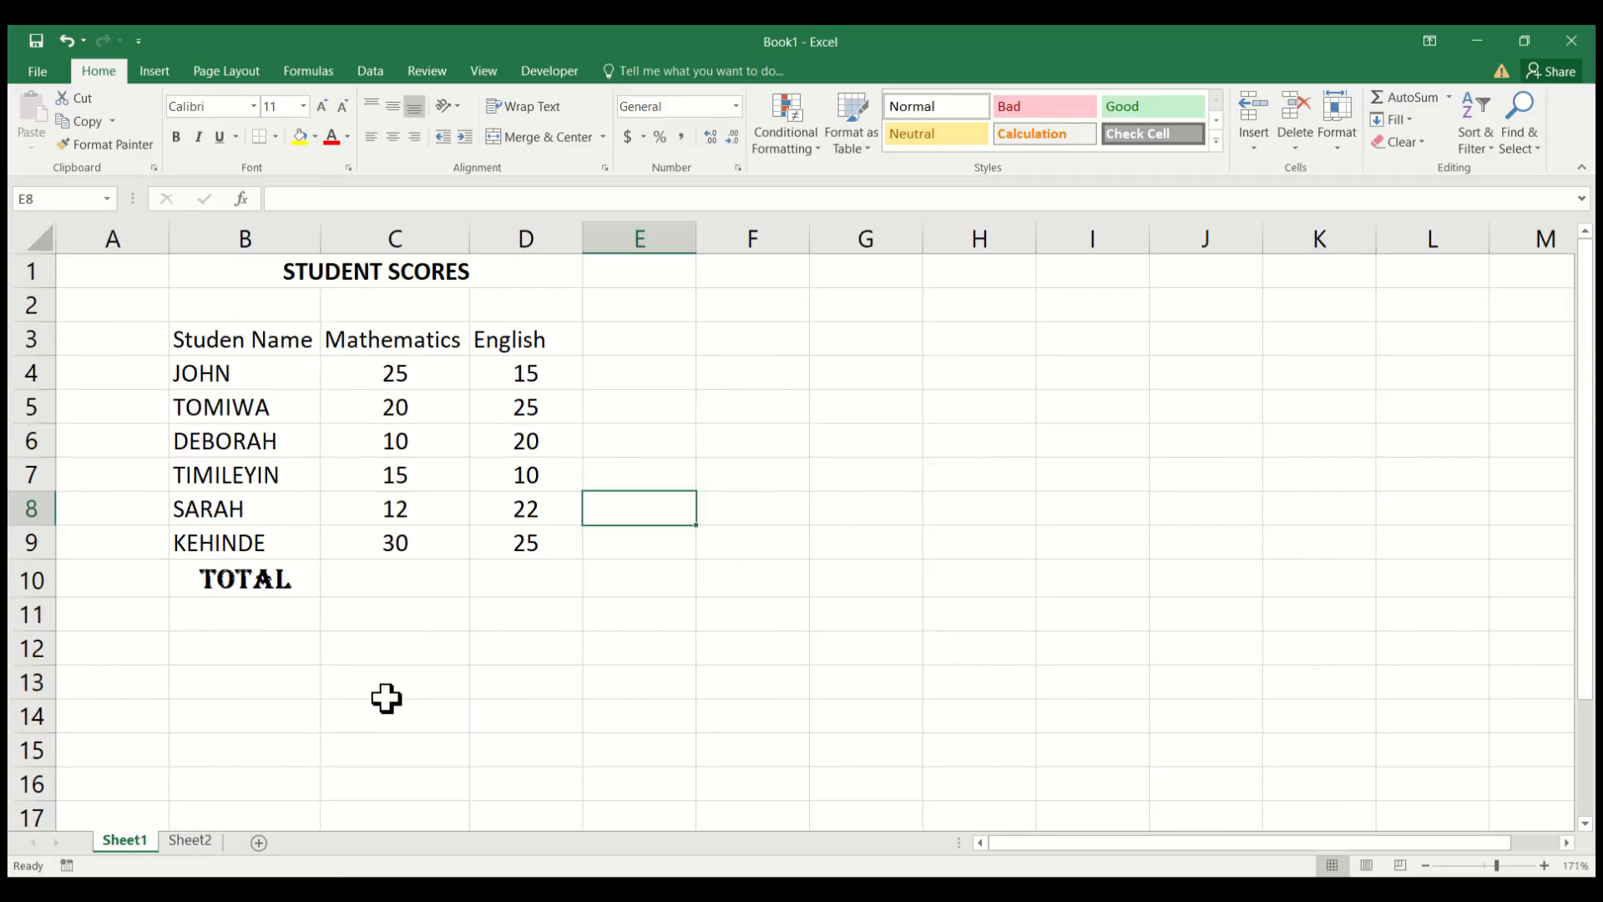
Save the workbook to the Desktop folder under the name INTRO TO EXCEL.
key(ctrl+s)
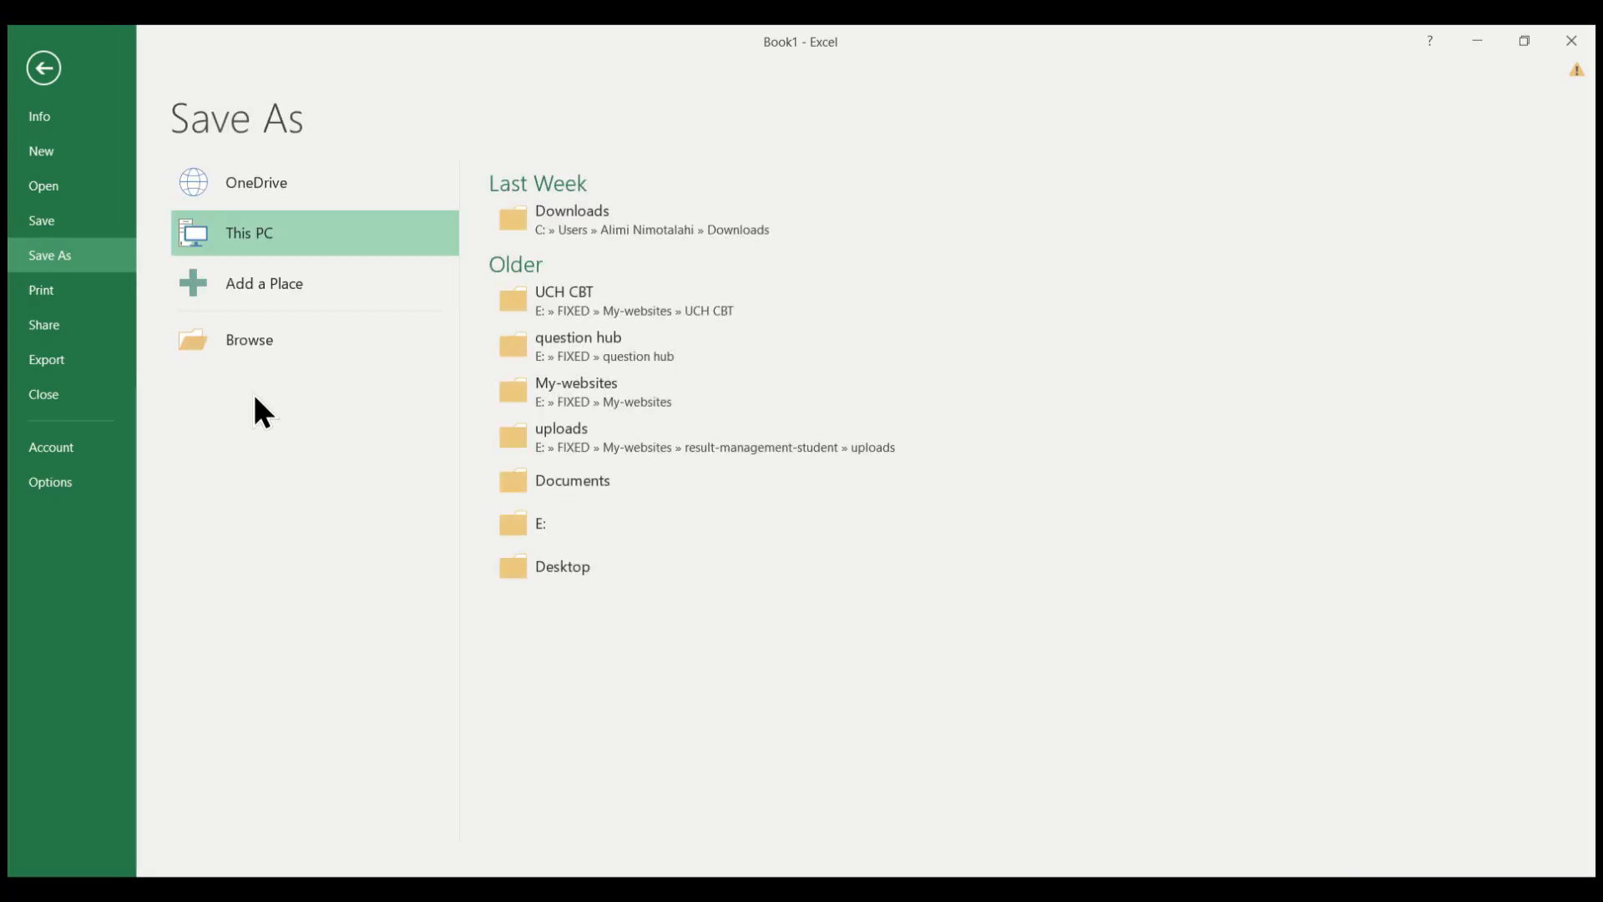
click(629, 576)
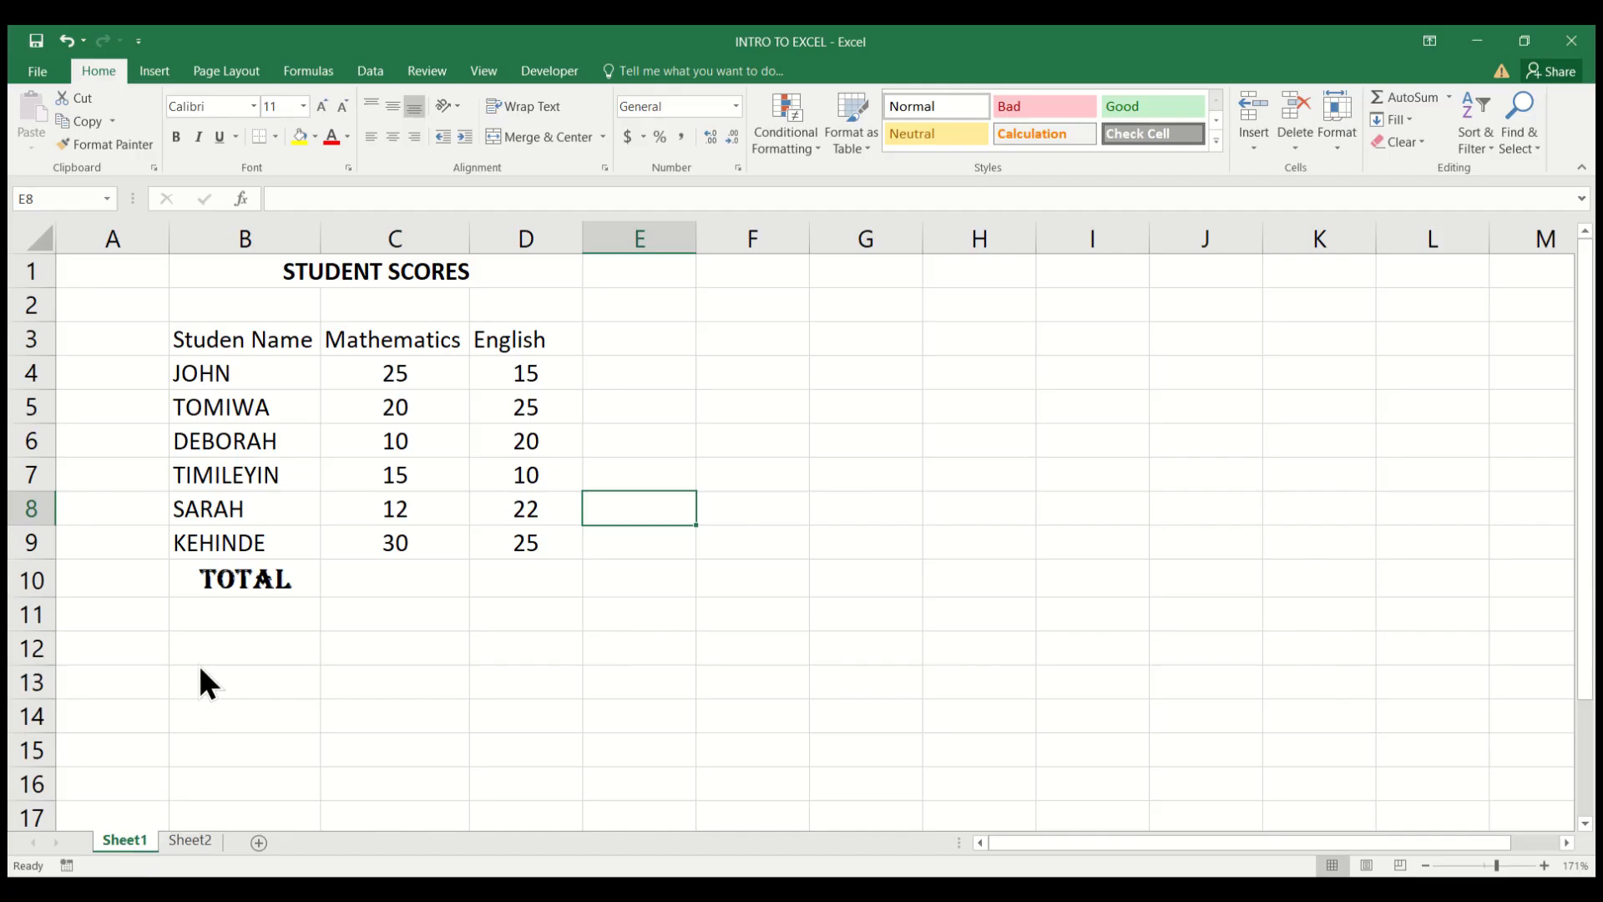
Start renaming Sheet1 and enter DATA ENTRY as its new name, without a trailing space.
key(alt+h)
key(o)
key(r)
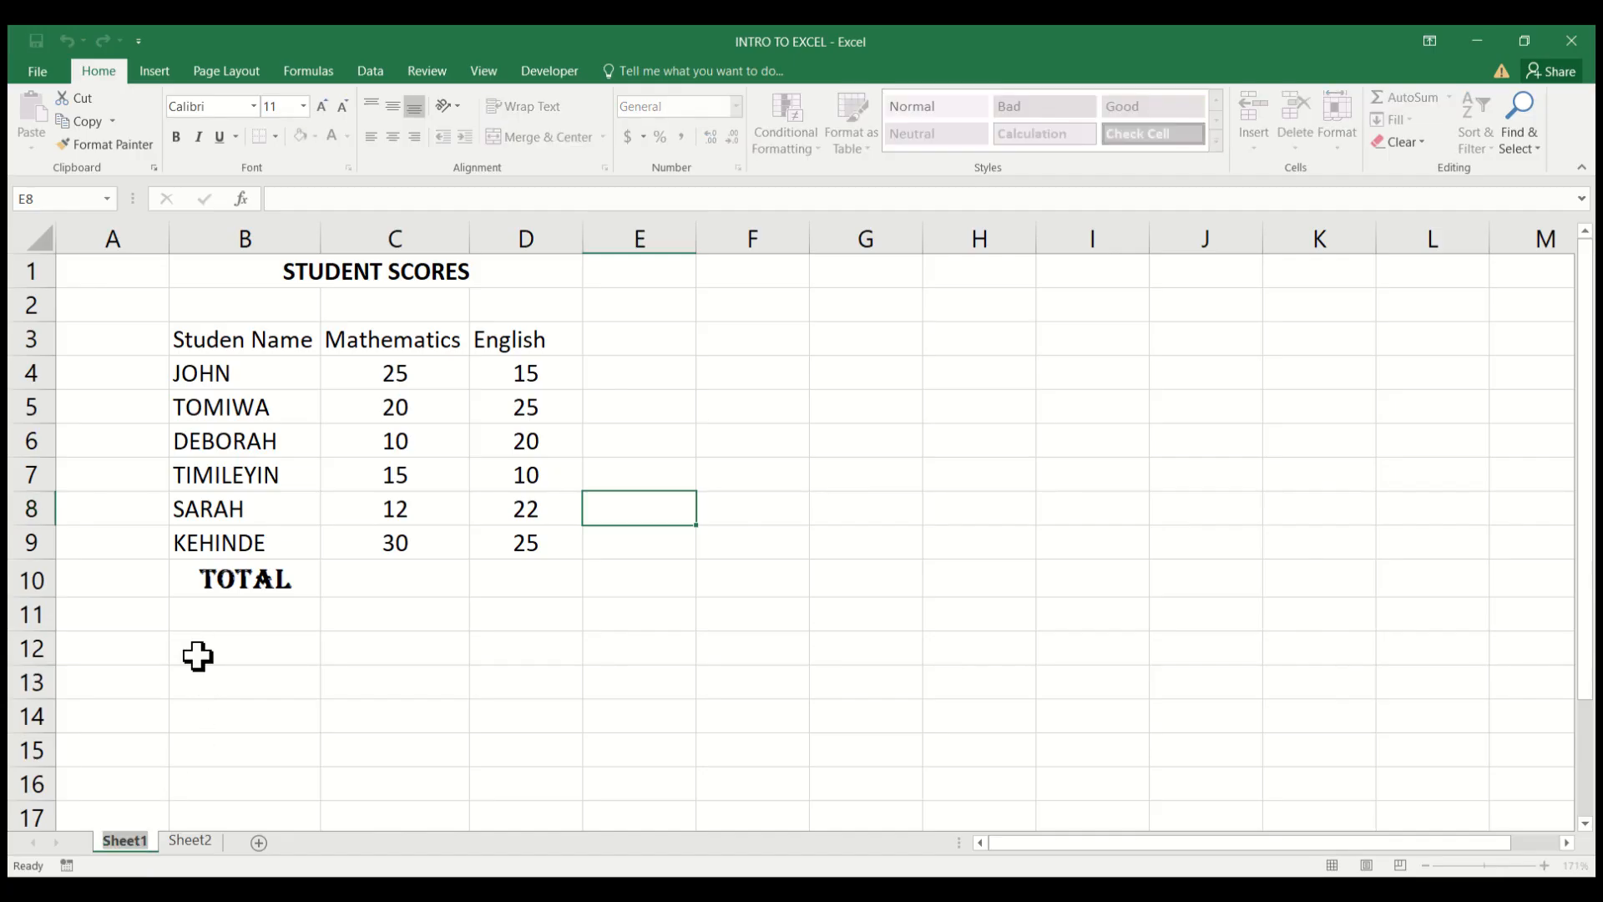
text(DA)
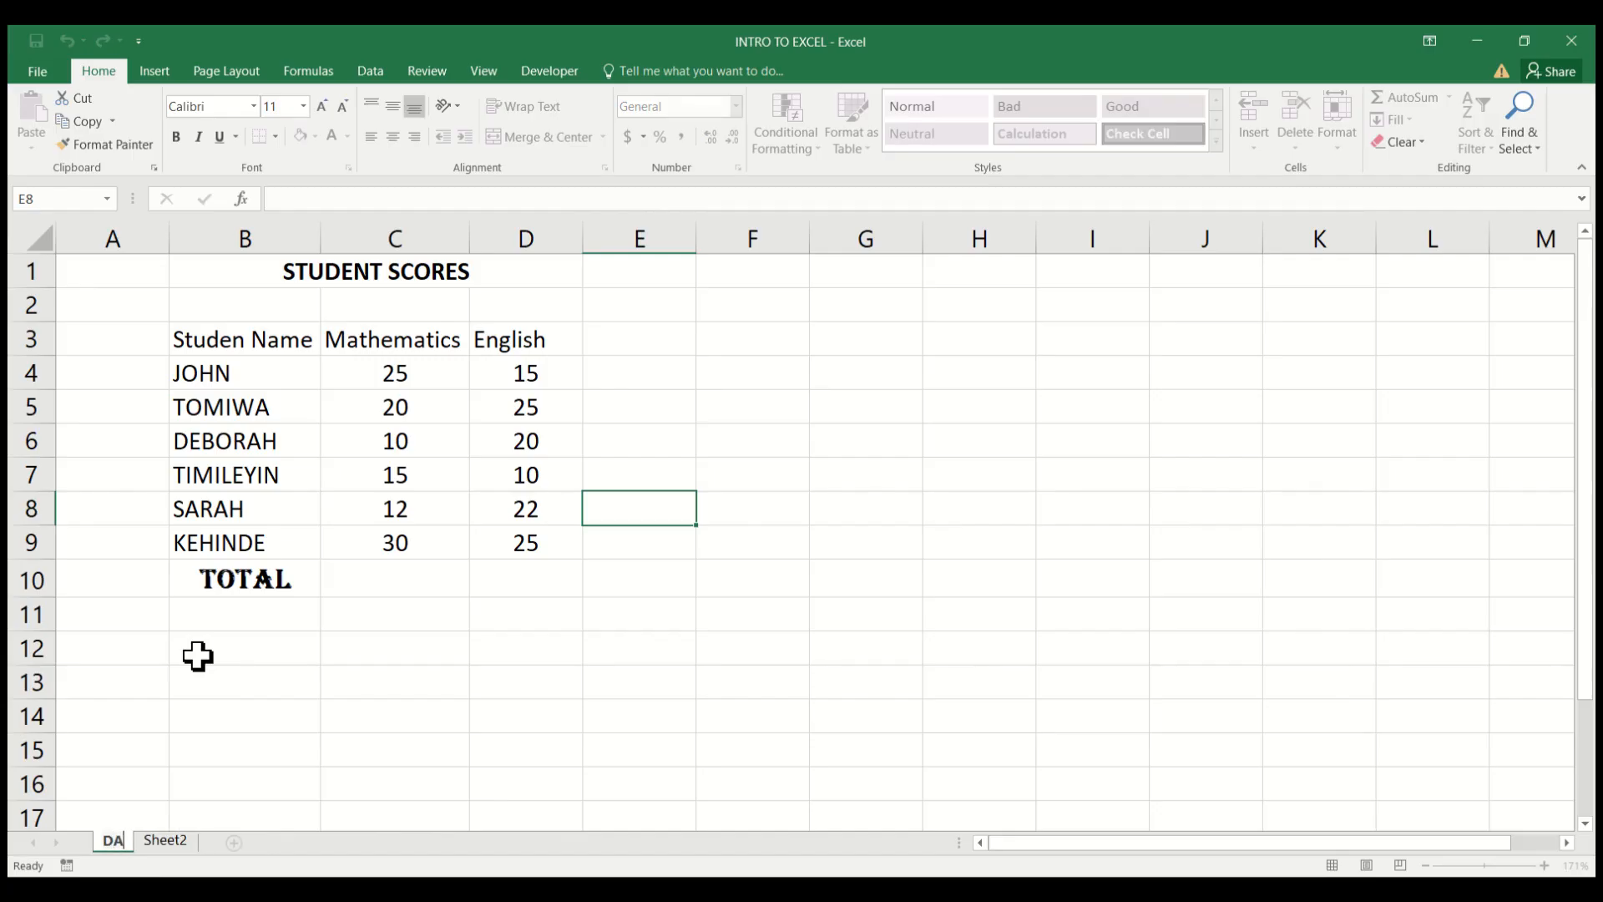
text(TA EN)
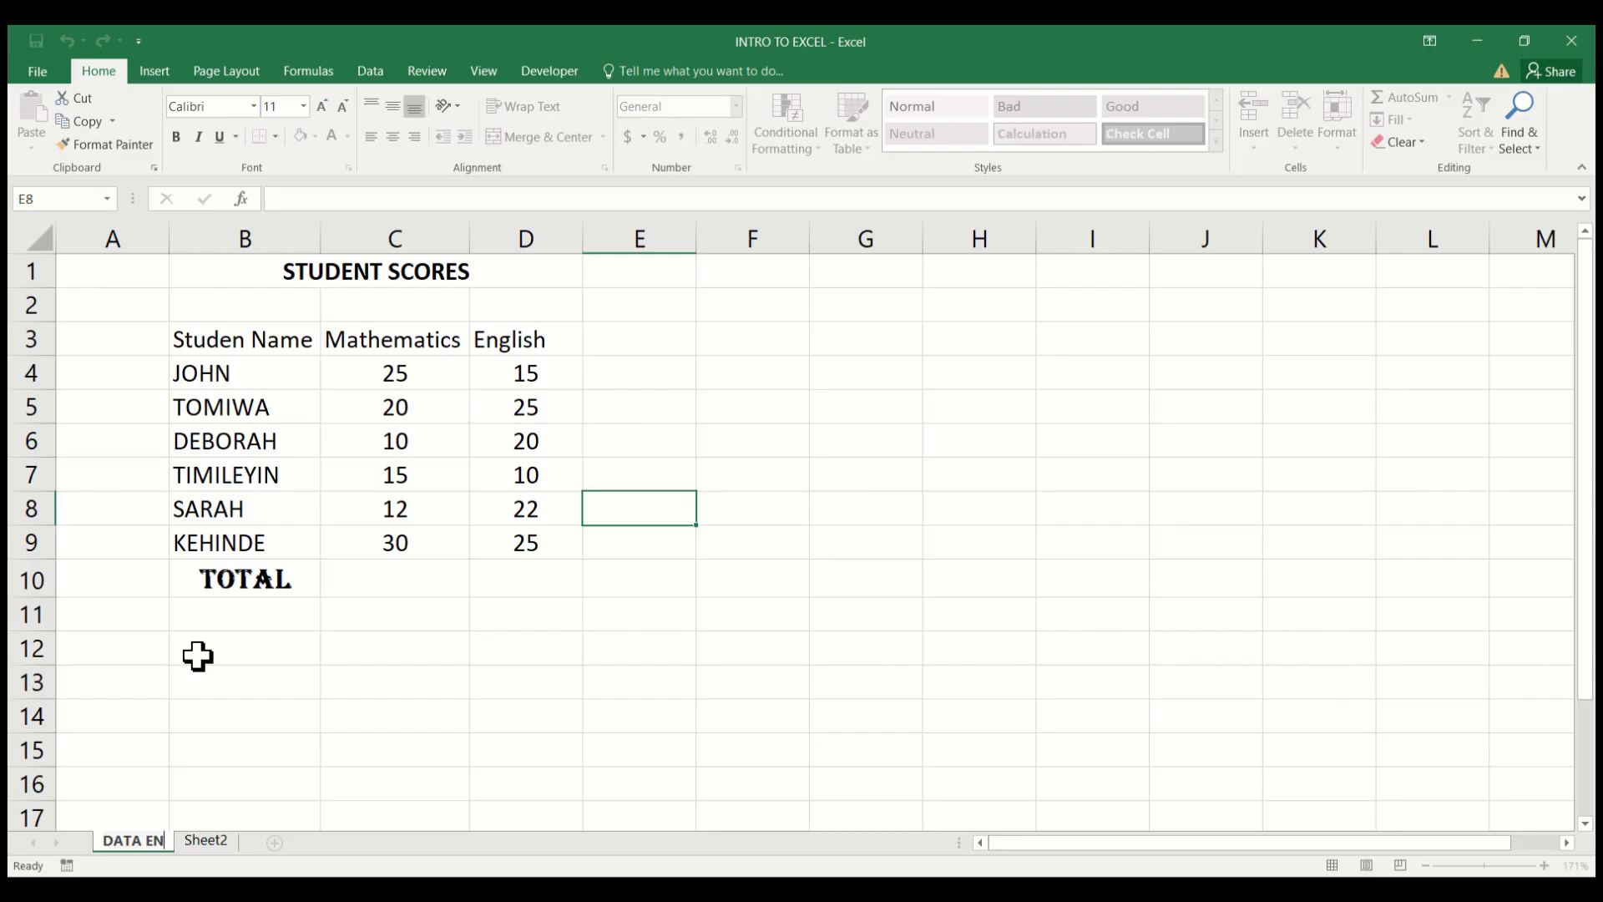
text(TRY)
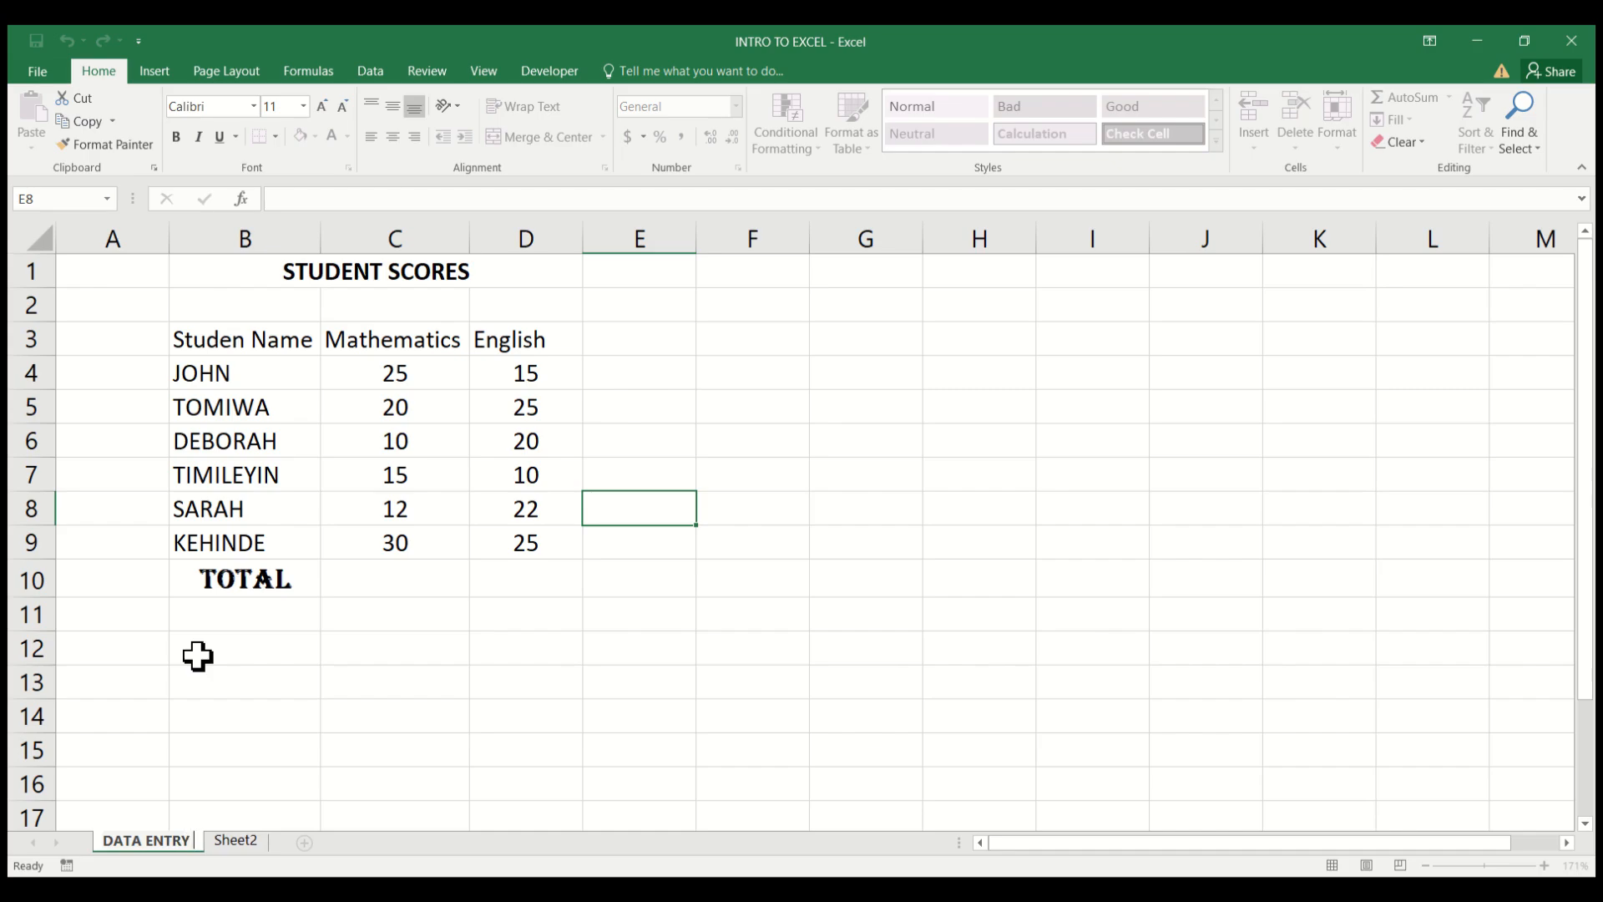
key(BackSpace)
text(_FORMAT)
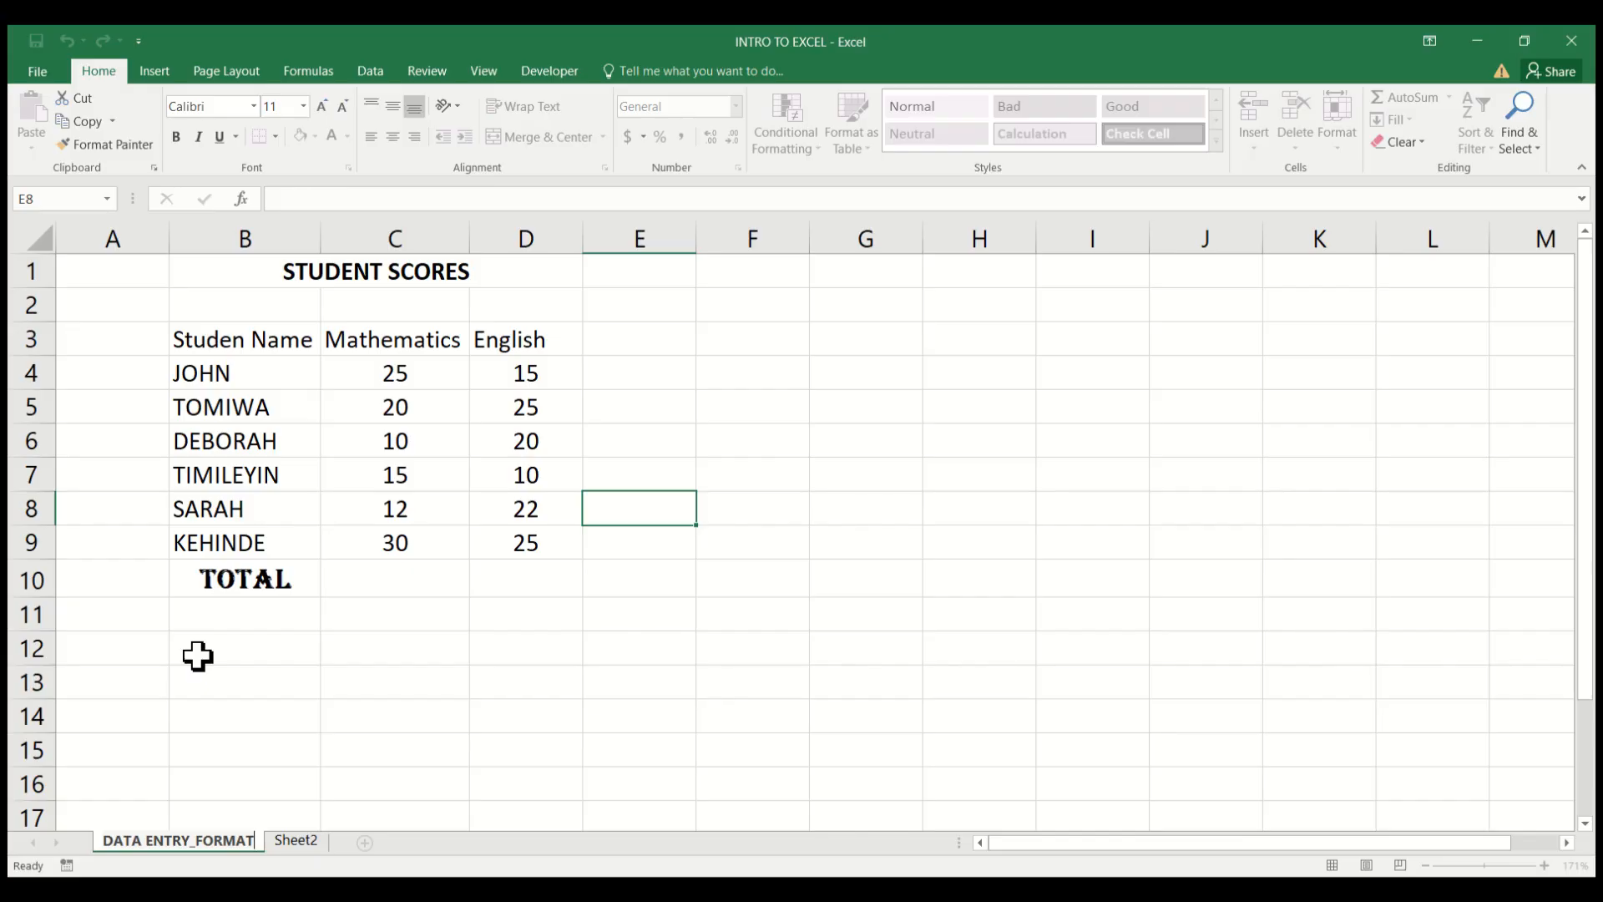
key(BackSpace)
key(BackSpace)
key(BackSpace)
key(BackSpace)
key(BackSpace)
key(BackSpace)
key(BackSpace)
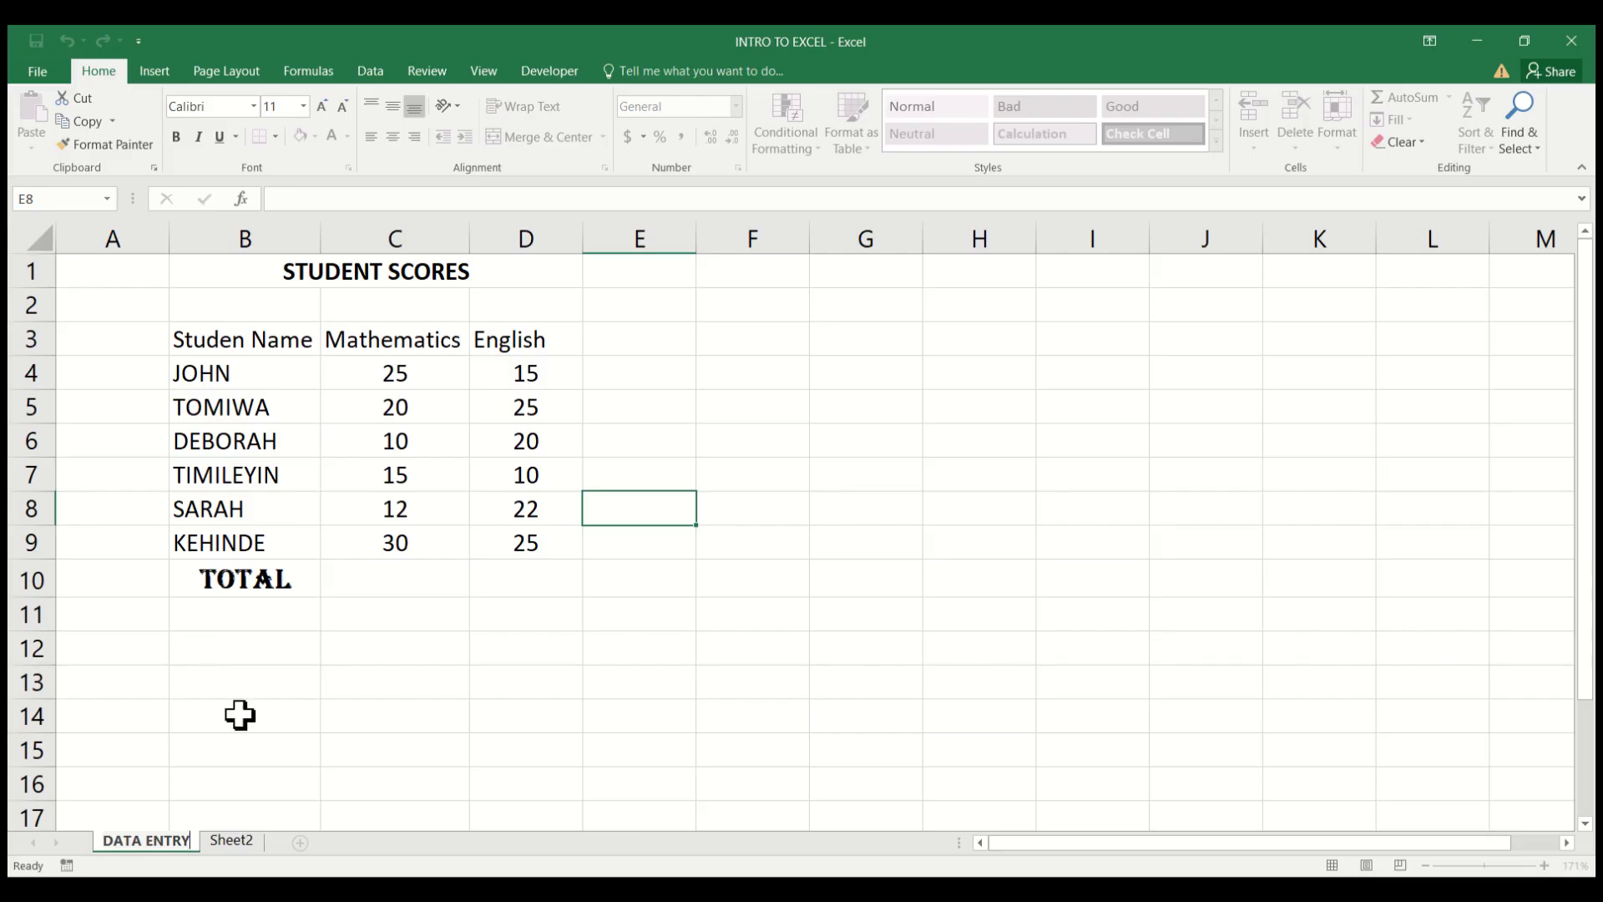
Commit DATA ENTRY as the sheet's name and return to the empty cells below the scores table.
click(303, 750)
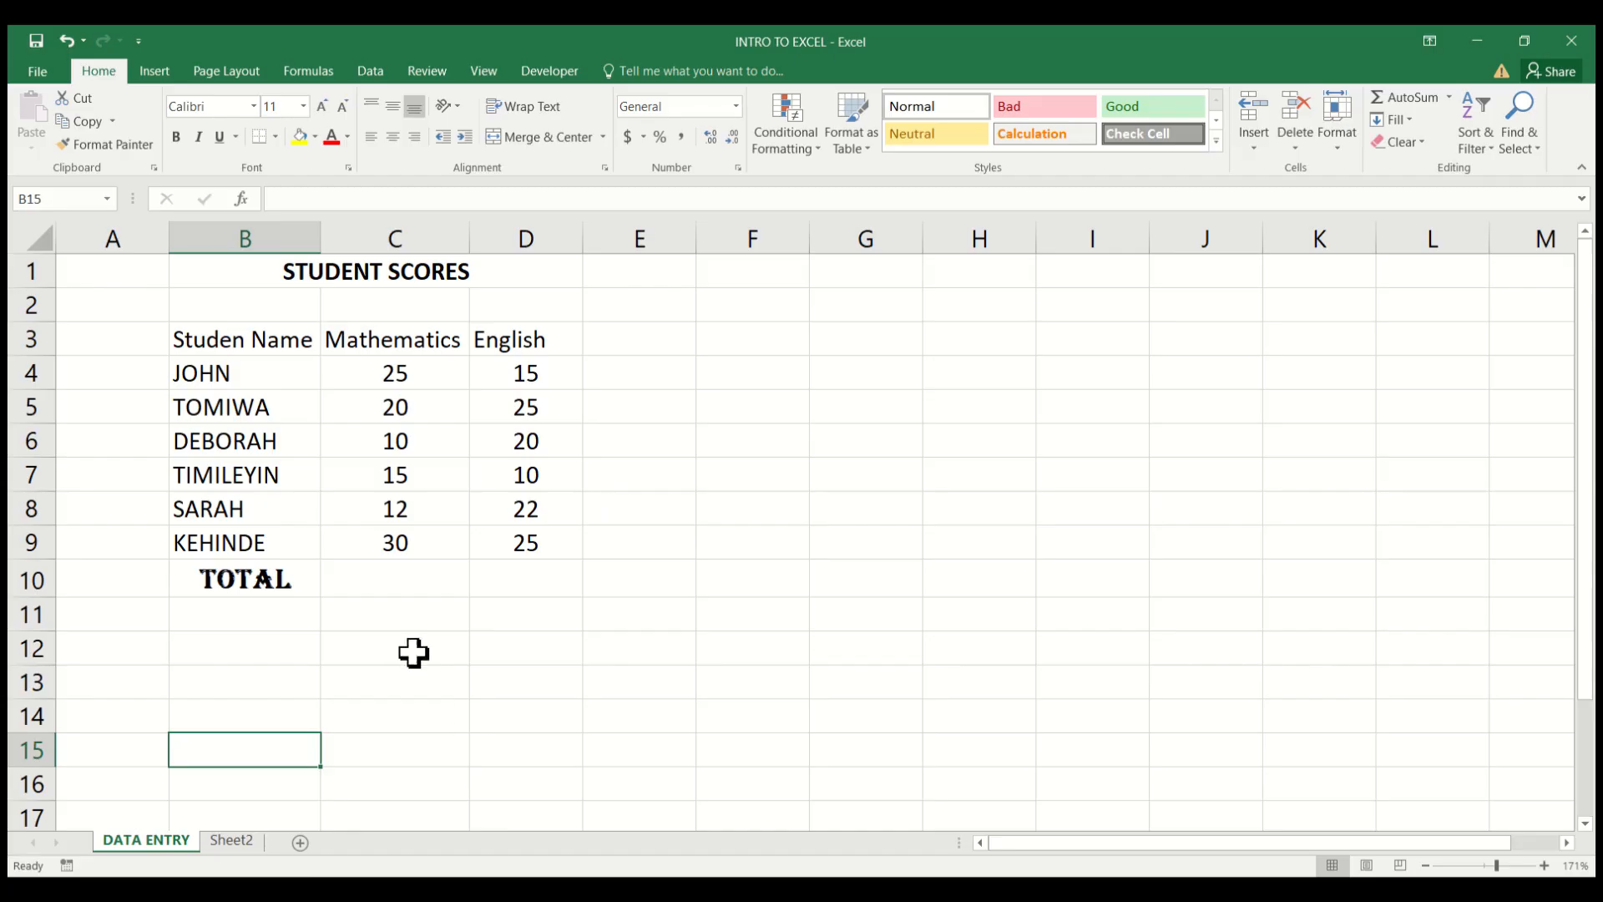
click(443, 748)
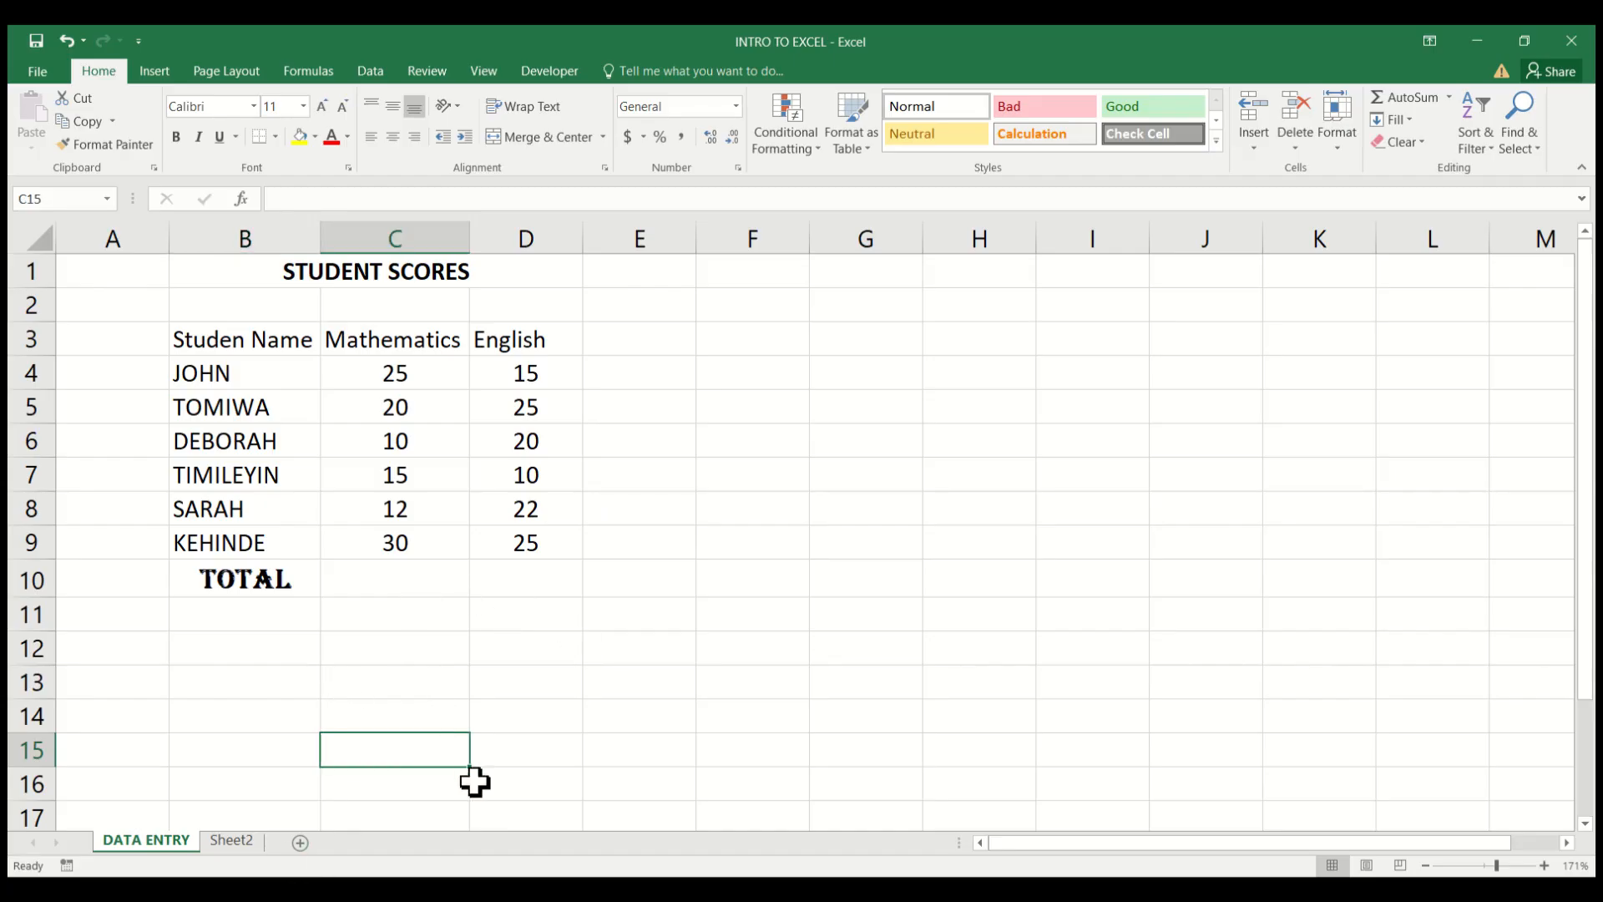
Select cell C10 in the Total row for the Mathematics total.
click(386, 582)
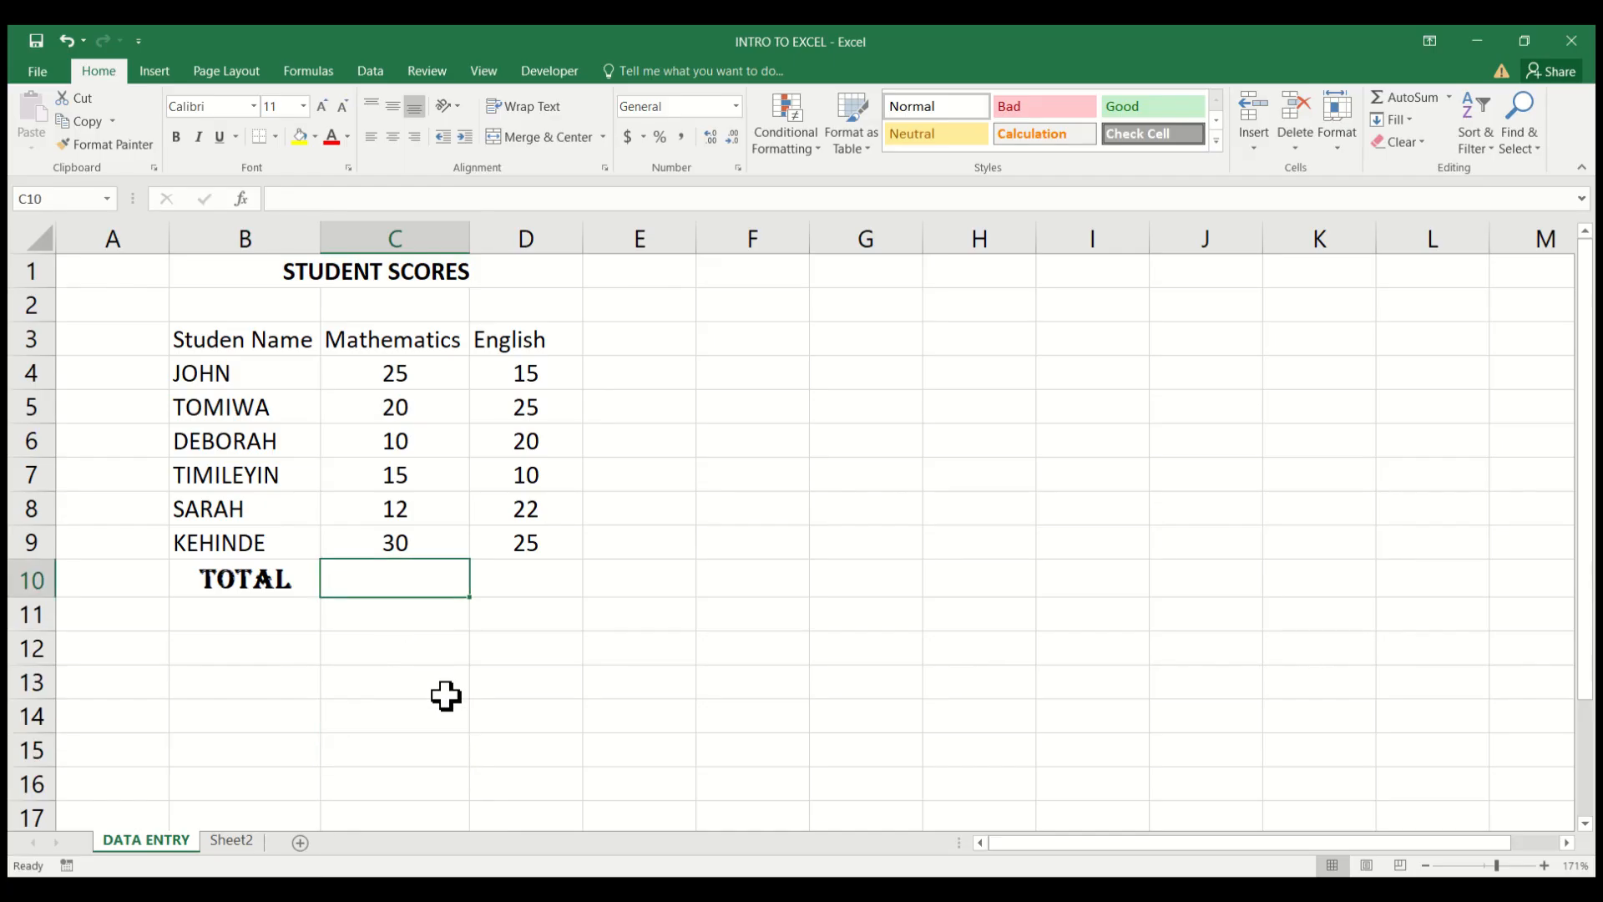